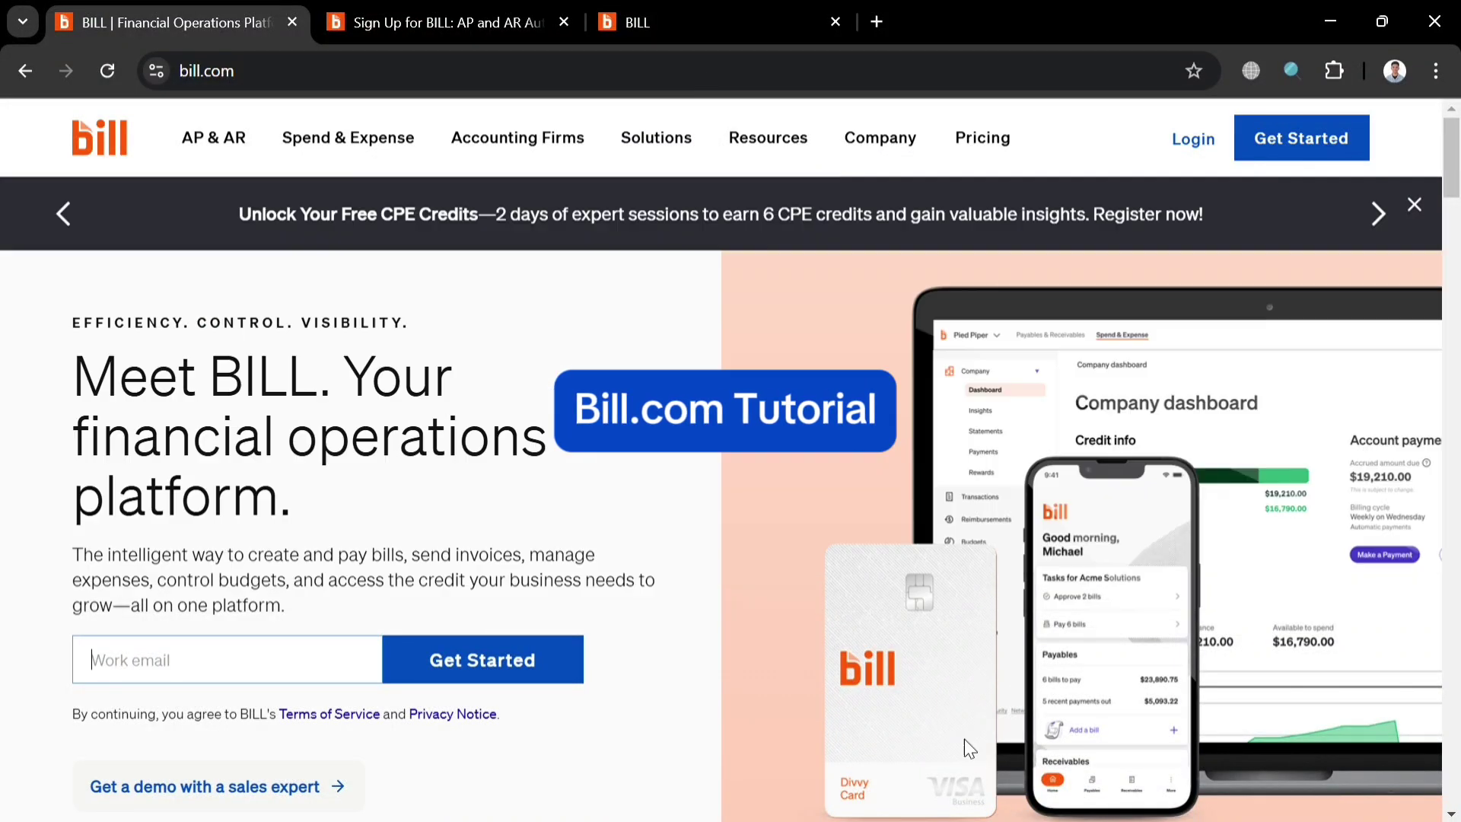
Close the CPE-credits banner and look through the bill.com homepage, ending back at the top.
click(1414, 205)
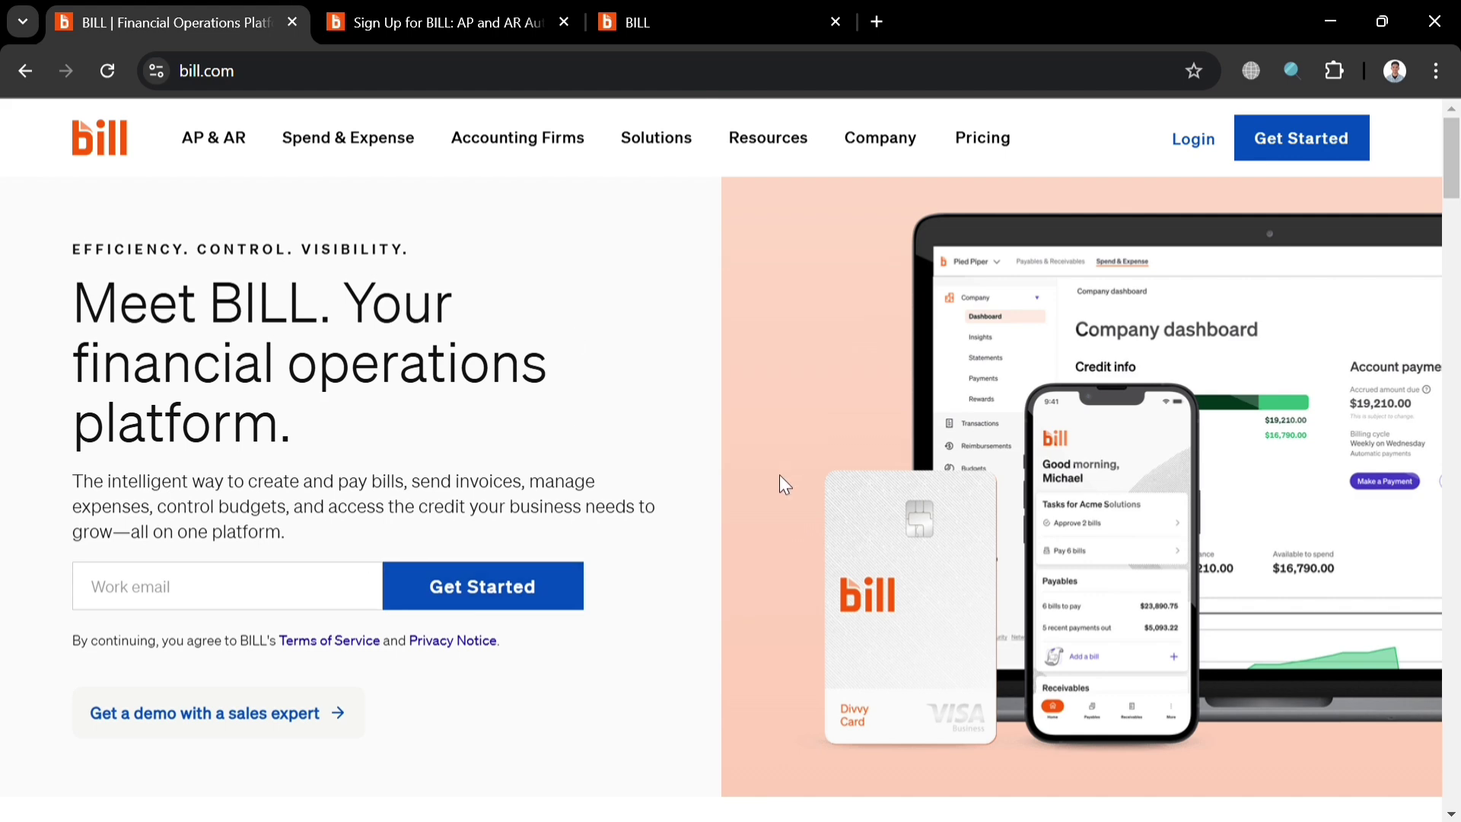
scroll(677, 570, down, 3)
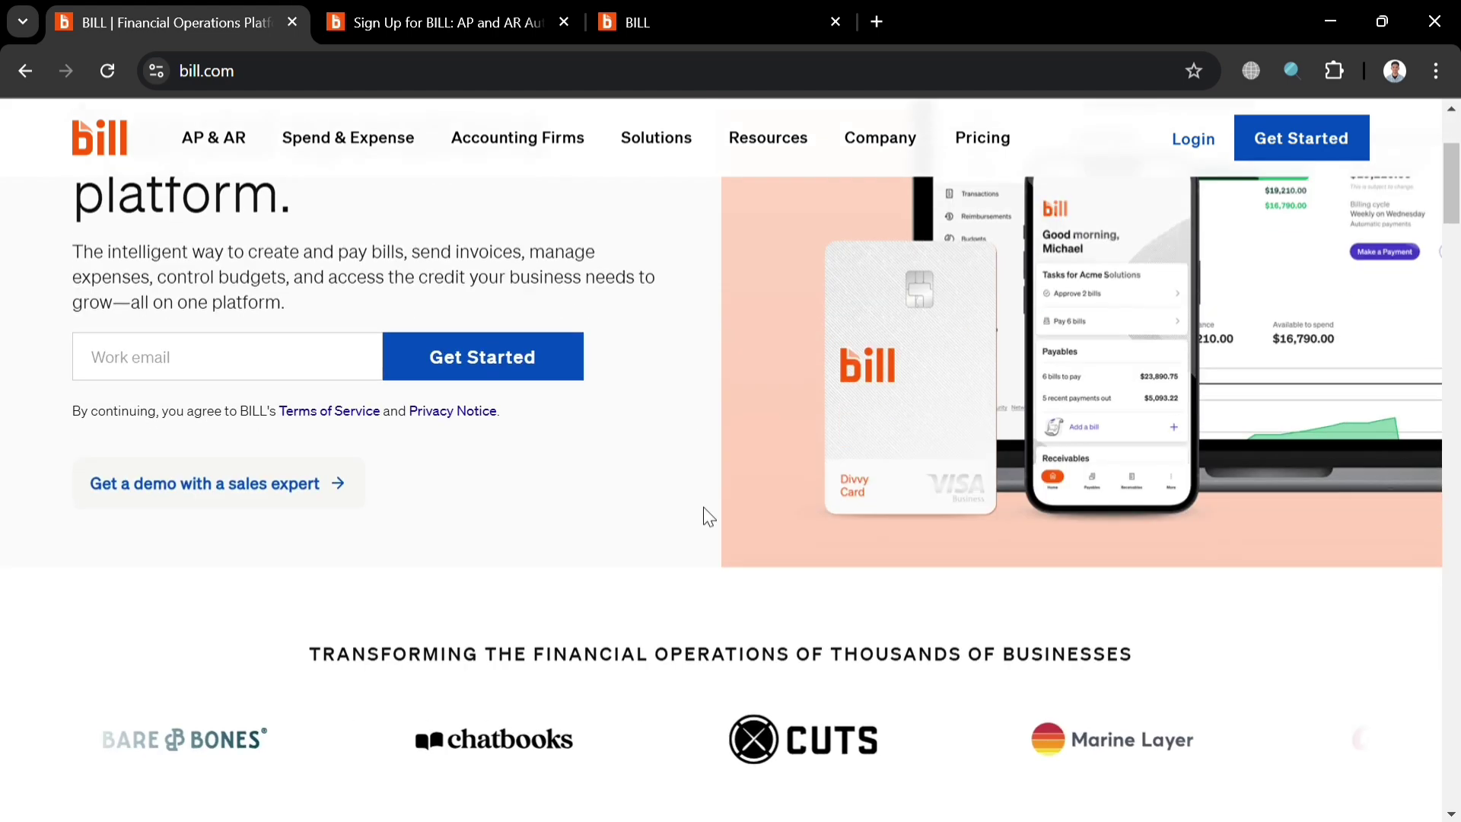
scroll(814, 518, down, 15)
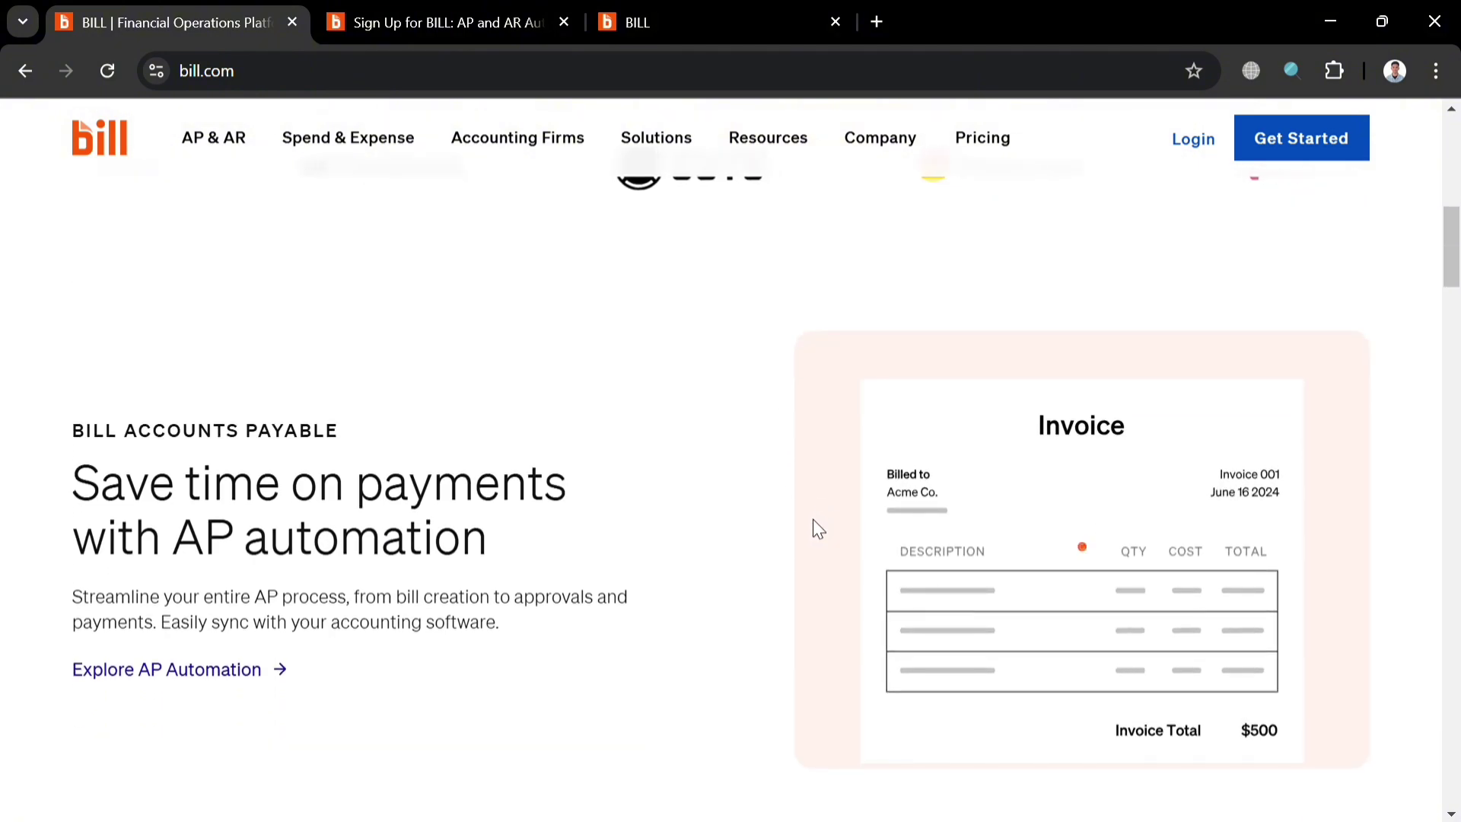
scroll(808, 522, down, 6)
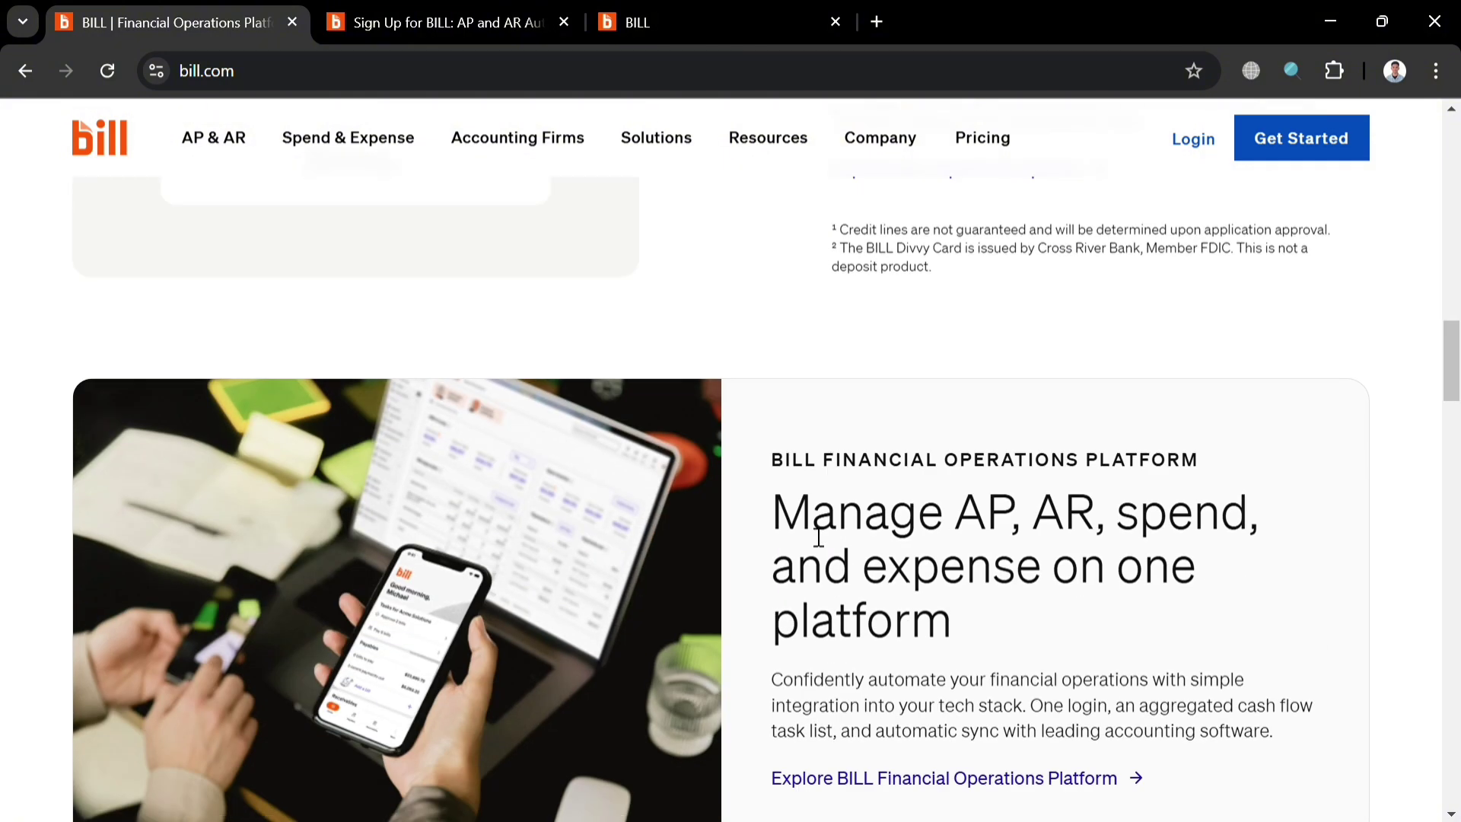
scroll(814, 532, down, 20)
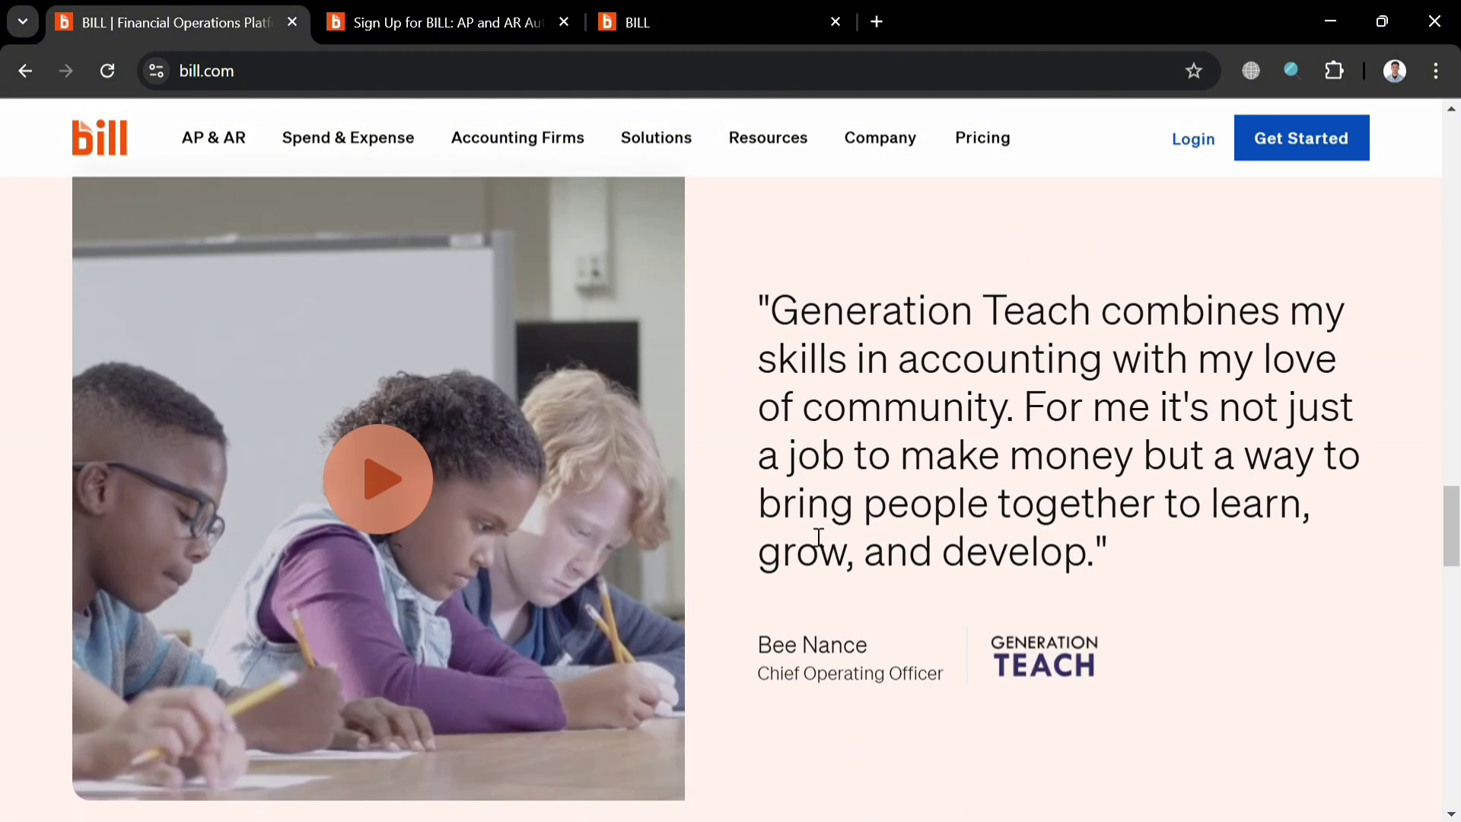
scroll(808, 527, down, 10)
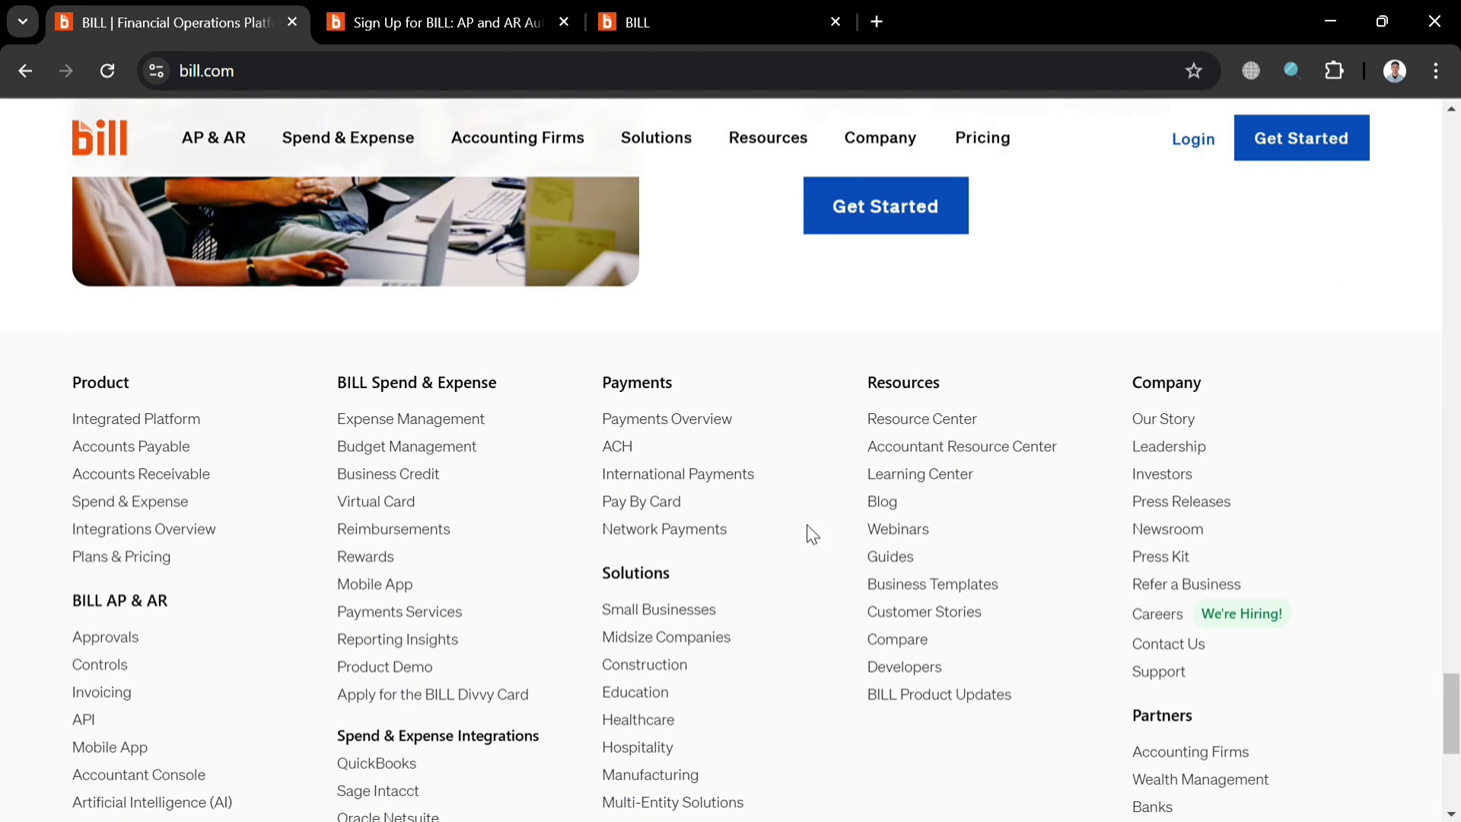
scroll(807, 524, down, 6)
scroll(807, 524, up, 8)
scroll(808, 529, up, 15)
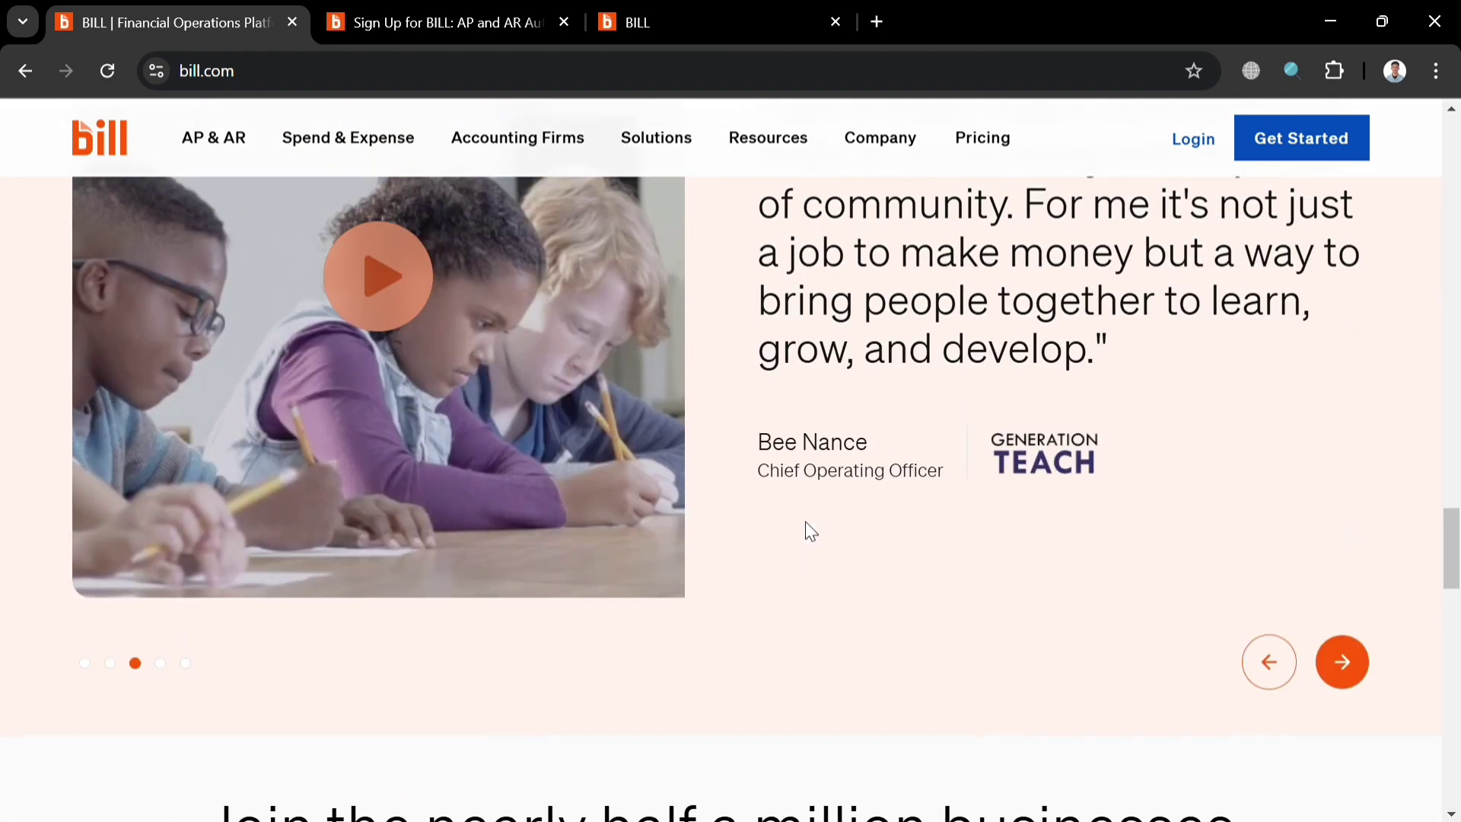
scroll(805, 522, up, 15)
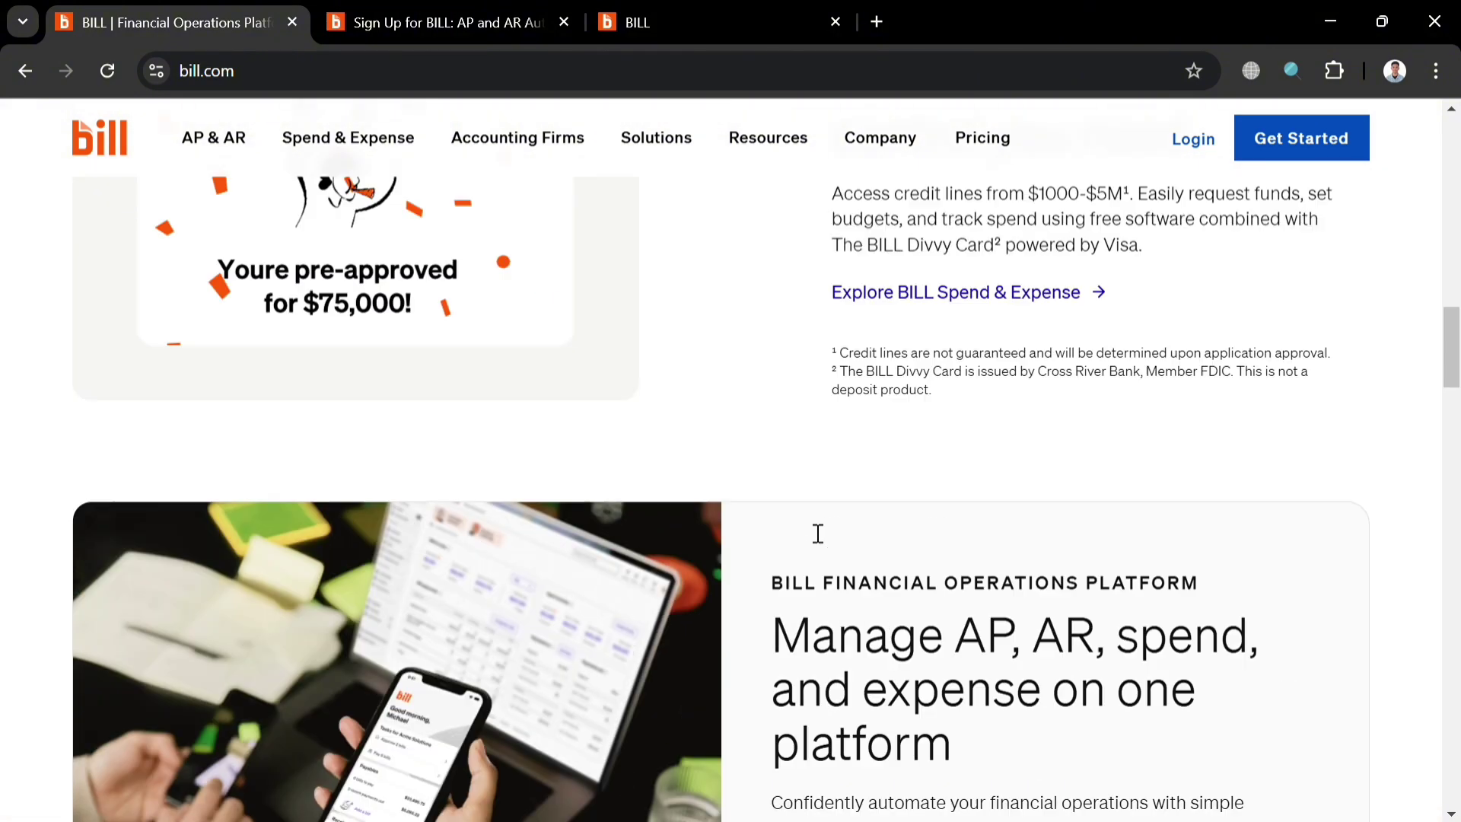
scroll(811, 530, up, 5)
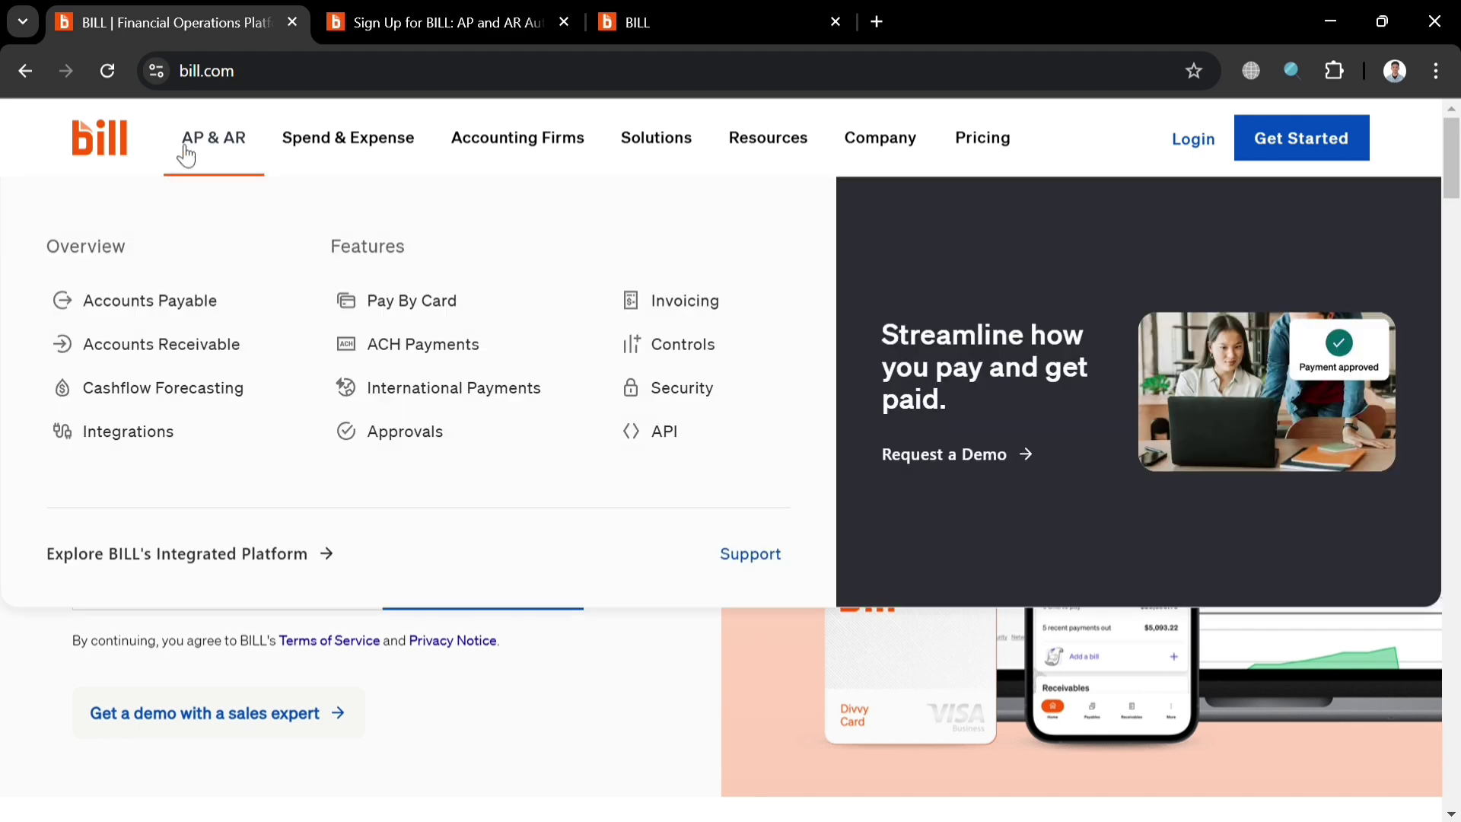
scroll(806, 668, down, 15)
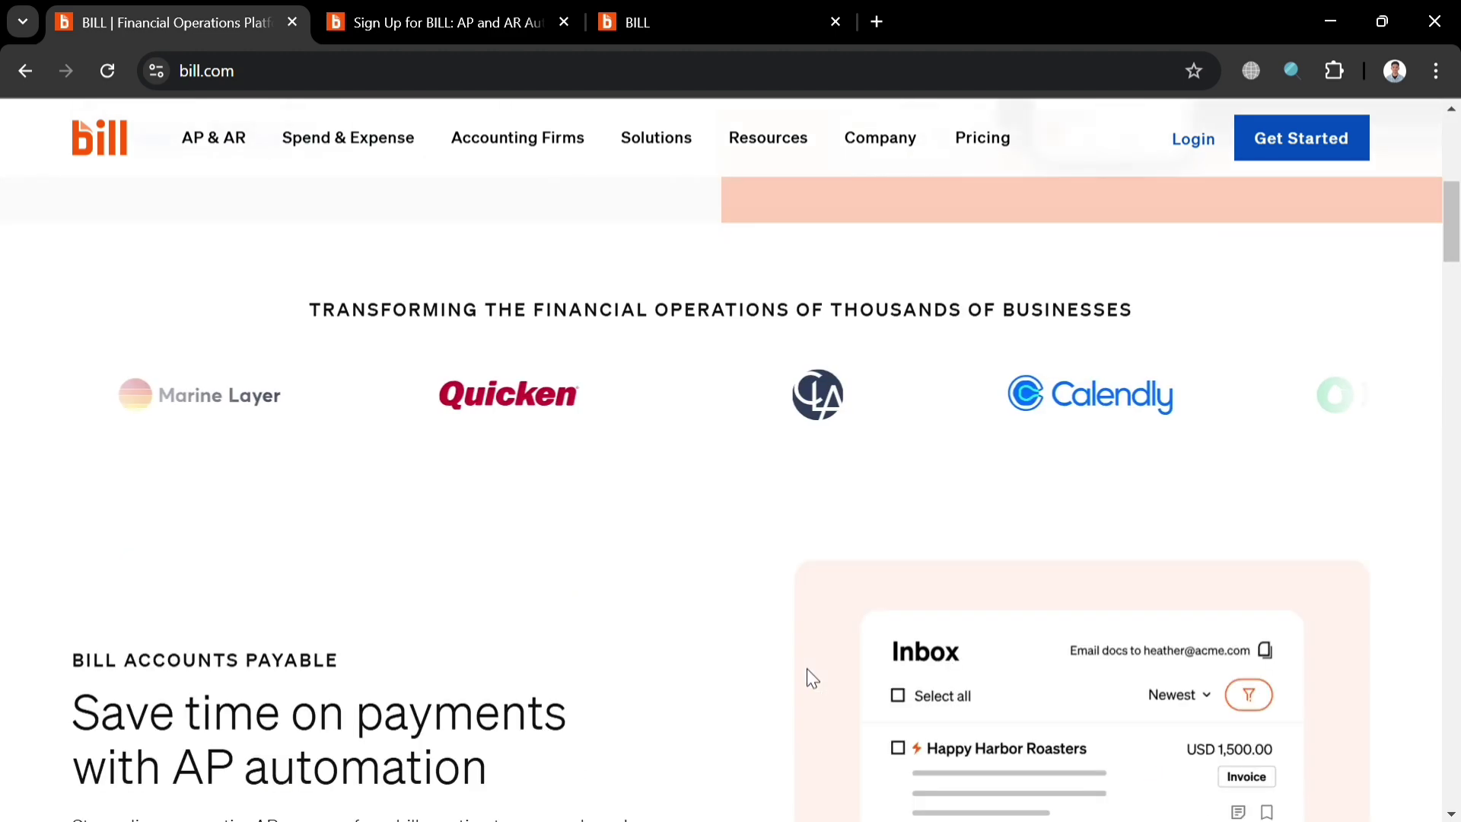
scroll(811, 674, down, 8)
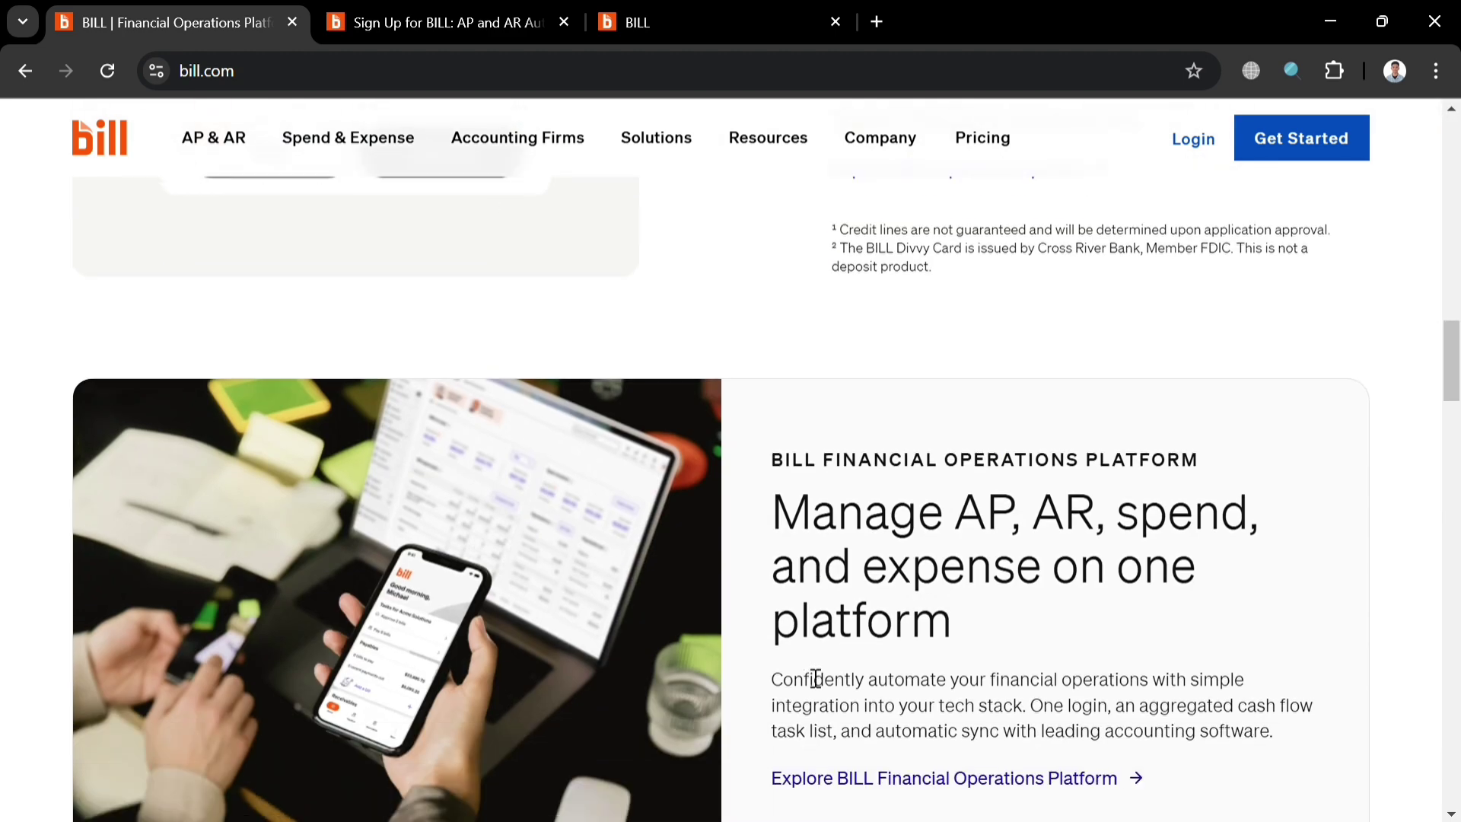
scroll(811, 674, up, 10)
scroll(807, 671, up, 5)
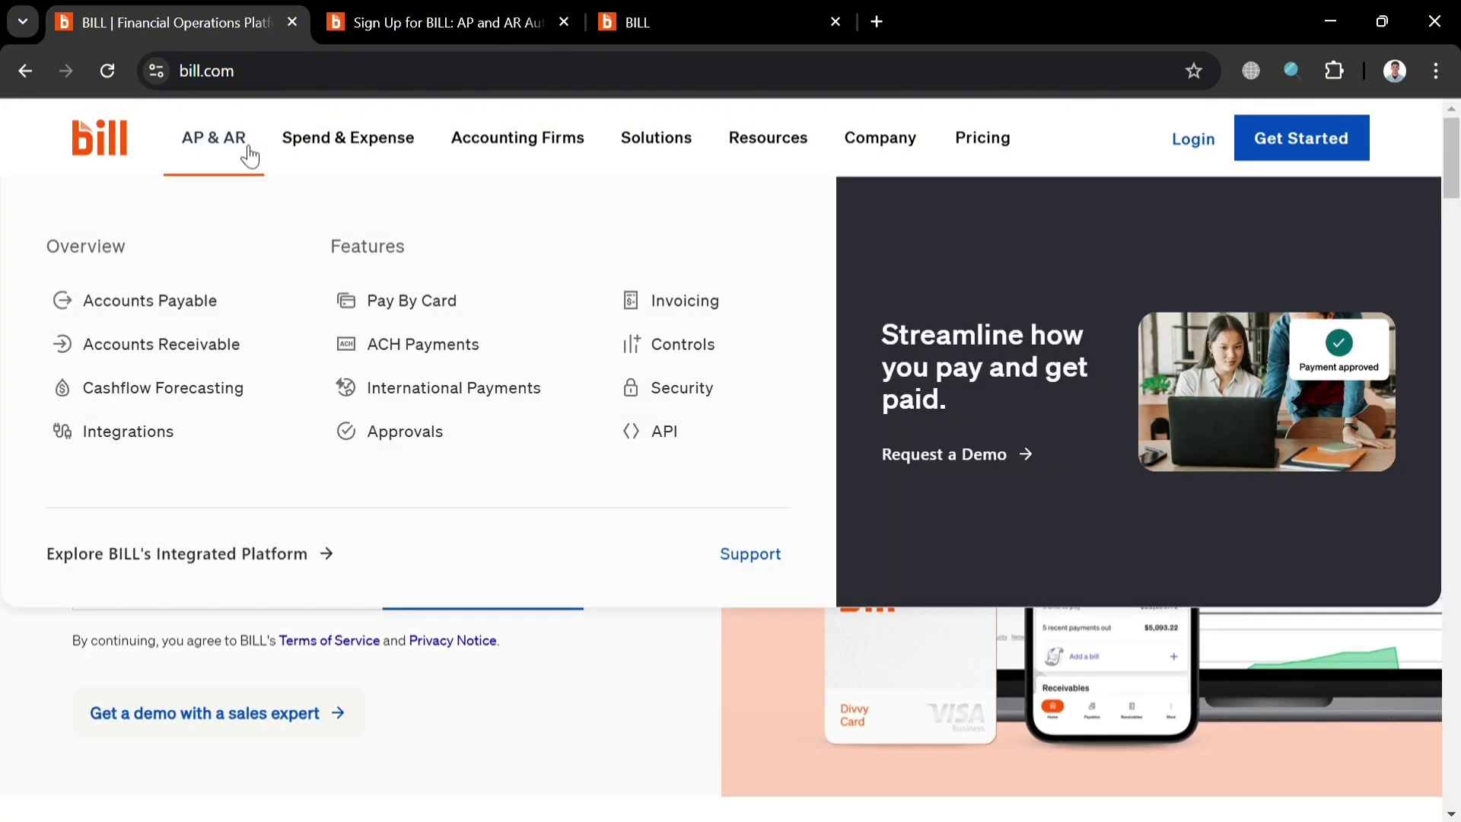
mouse_move(335, 147)
mouse_move(542, 143)
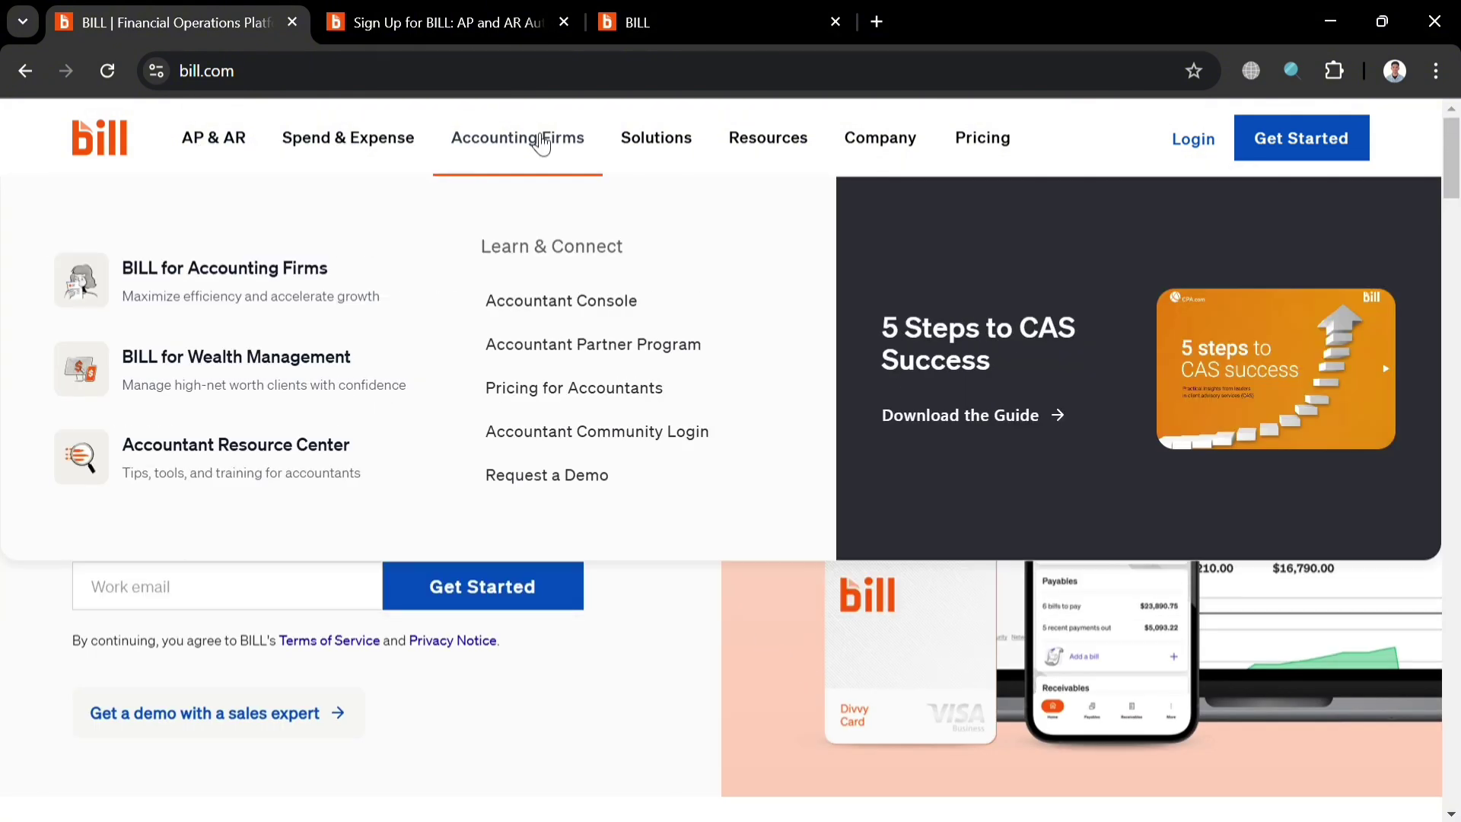
mouse_move(685, 142)
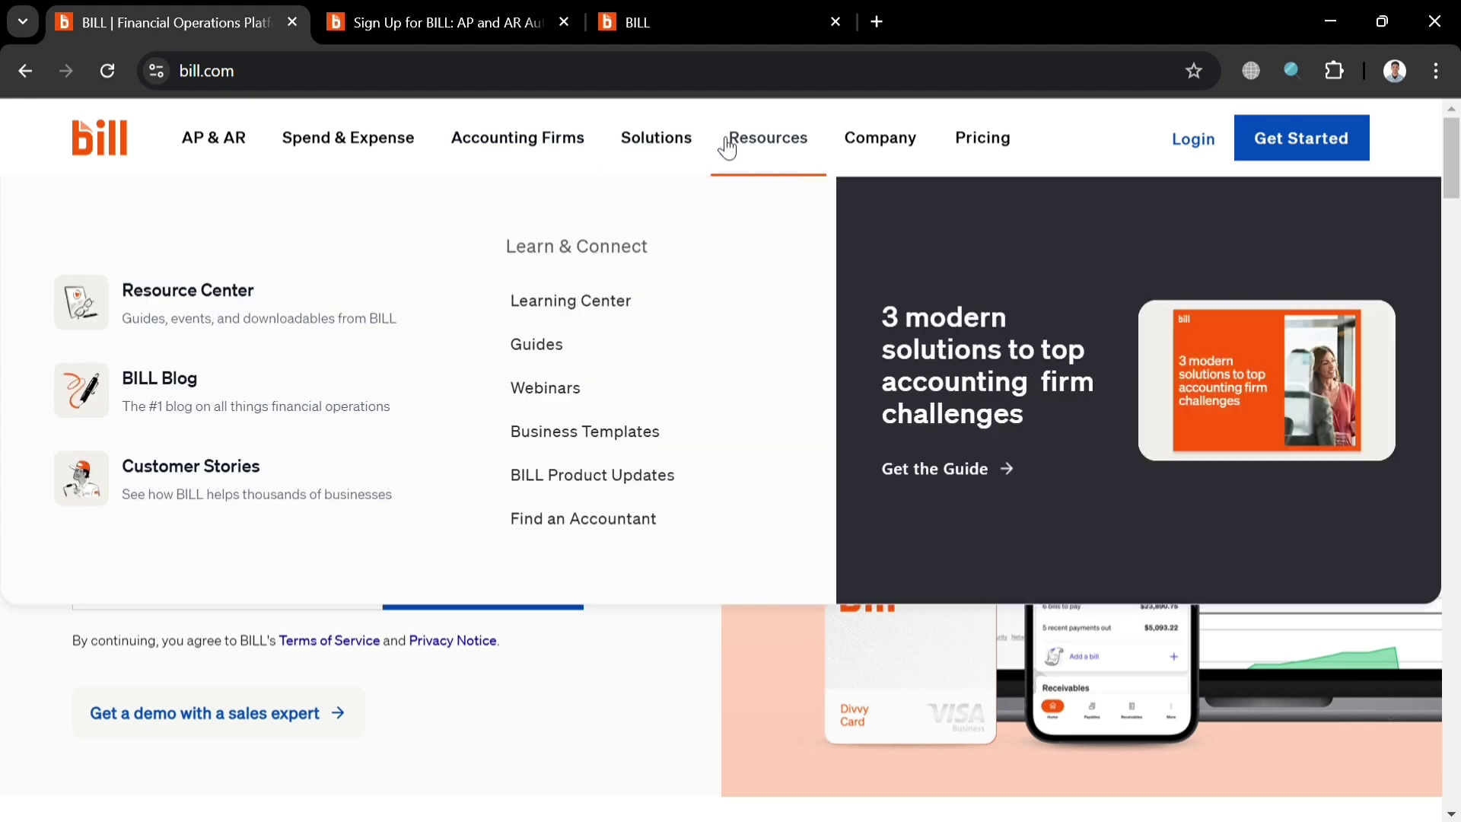
mouse_move(870, 152)
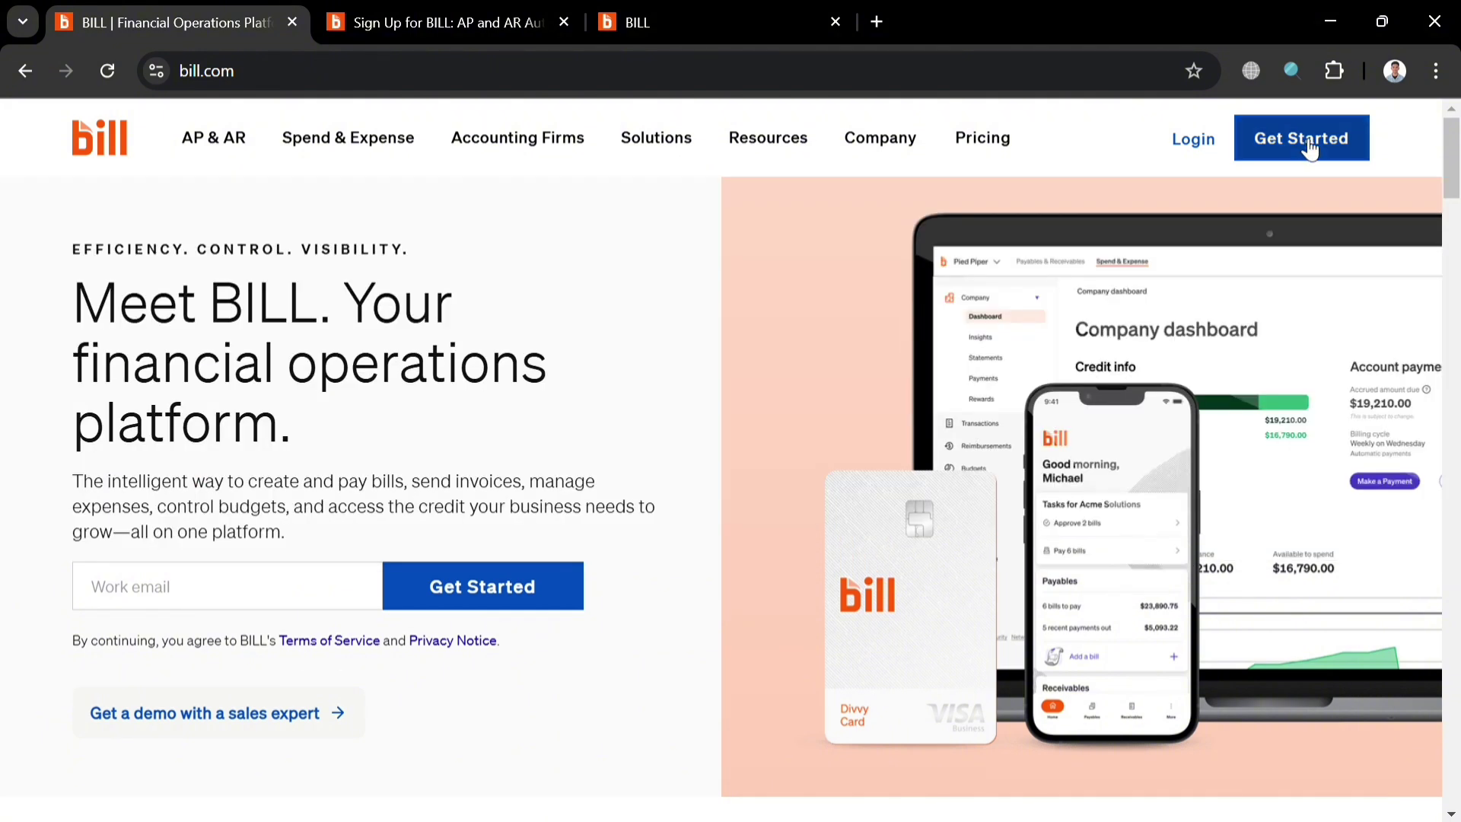
Look over the Sign Up for BILL page, then switch to the web app's Get started tab.
click(405, 9)
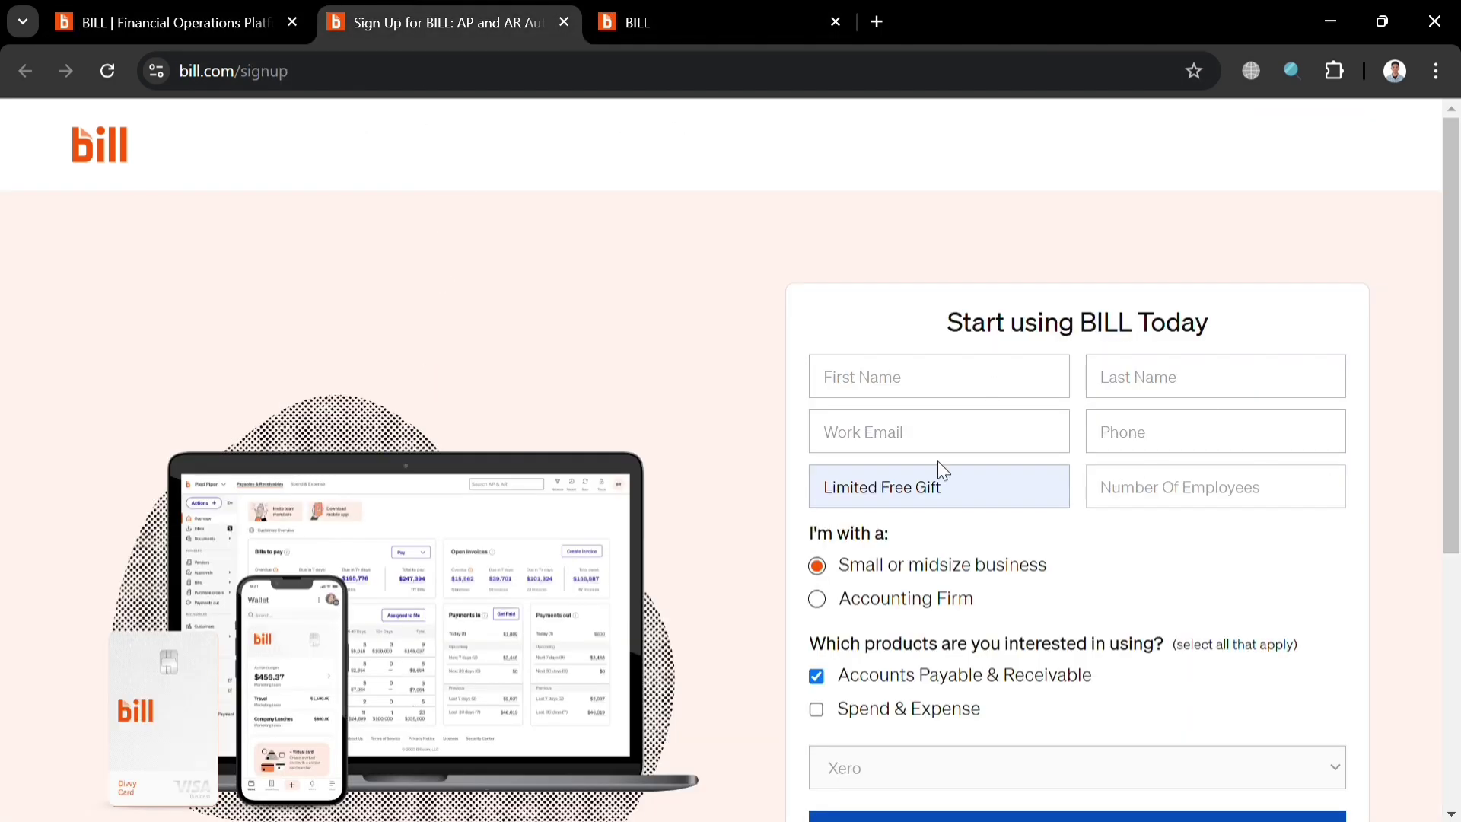
scroll(1142, 594, down, 3)
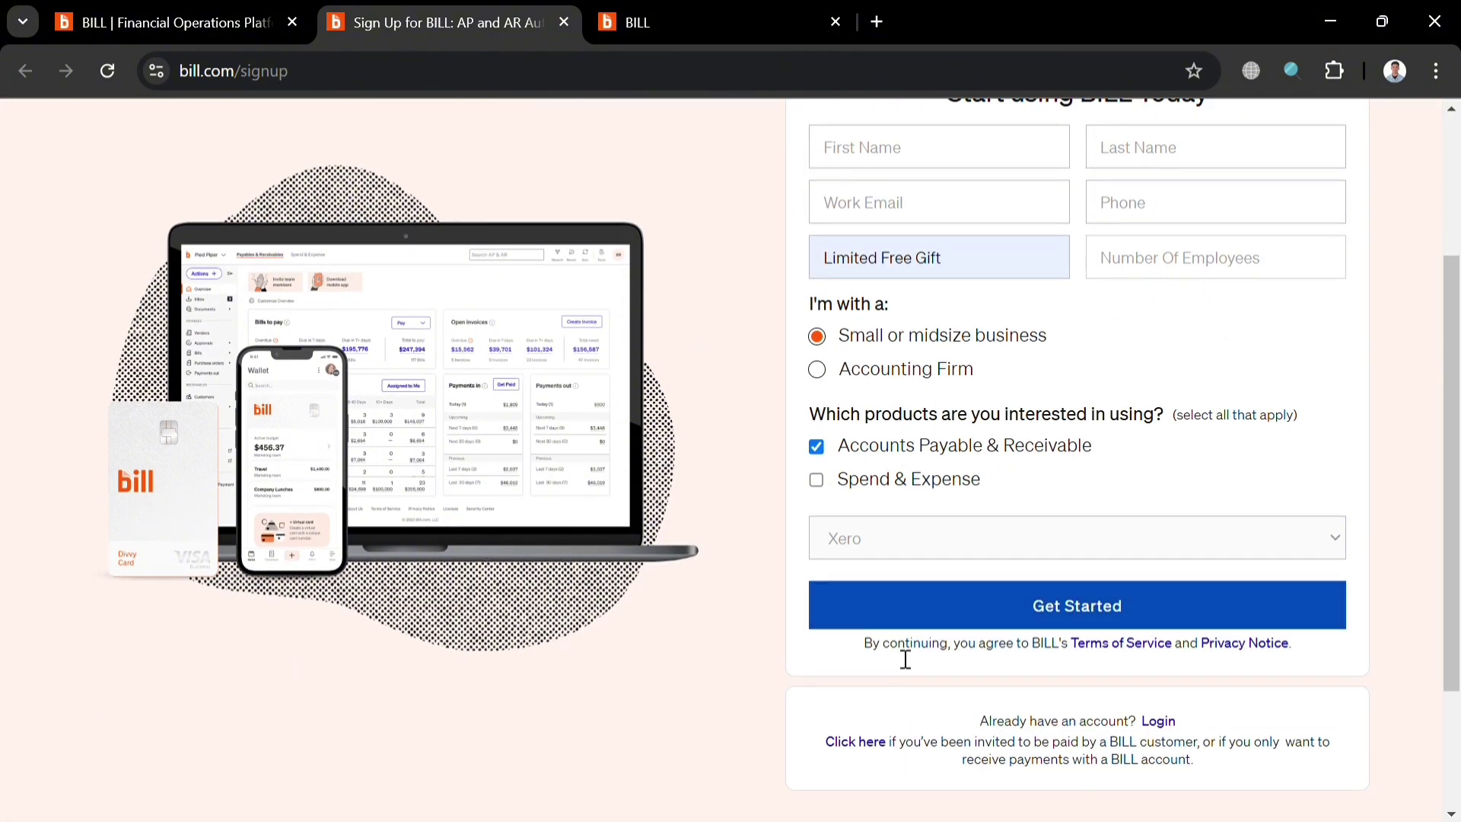
click(719, 14)
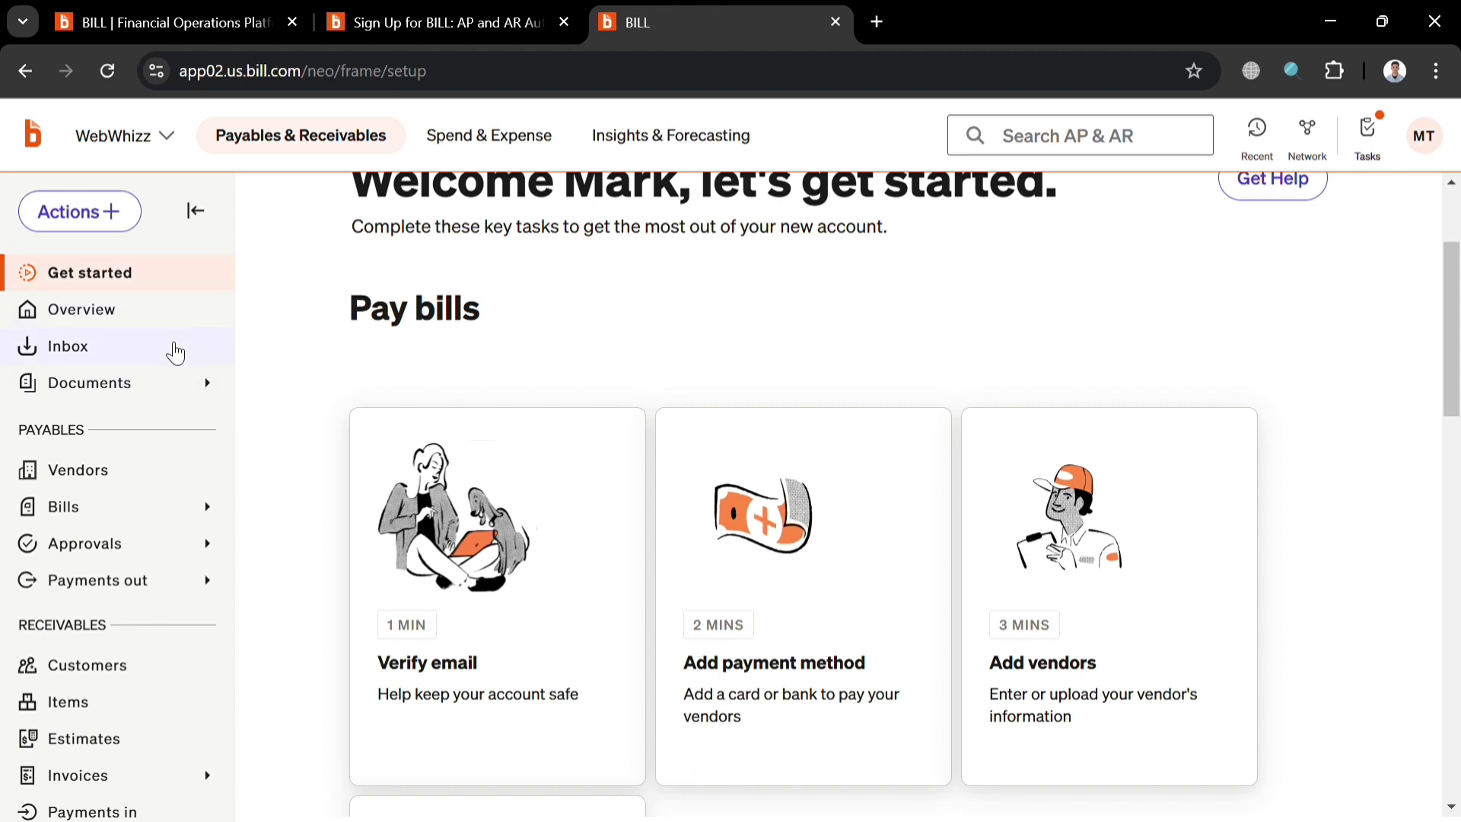
scroll(160, 420, down, 1)
scroll(159, 420, down, 2)
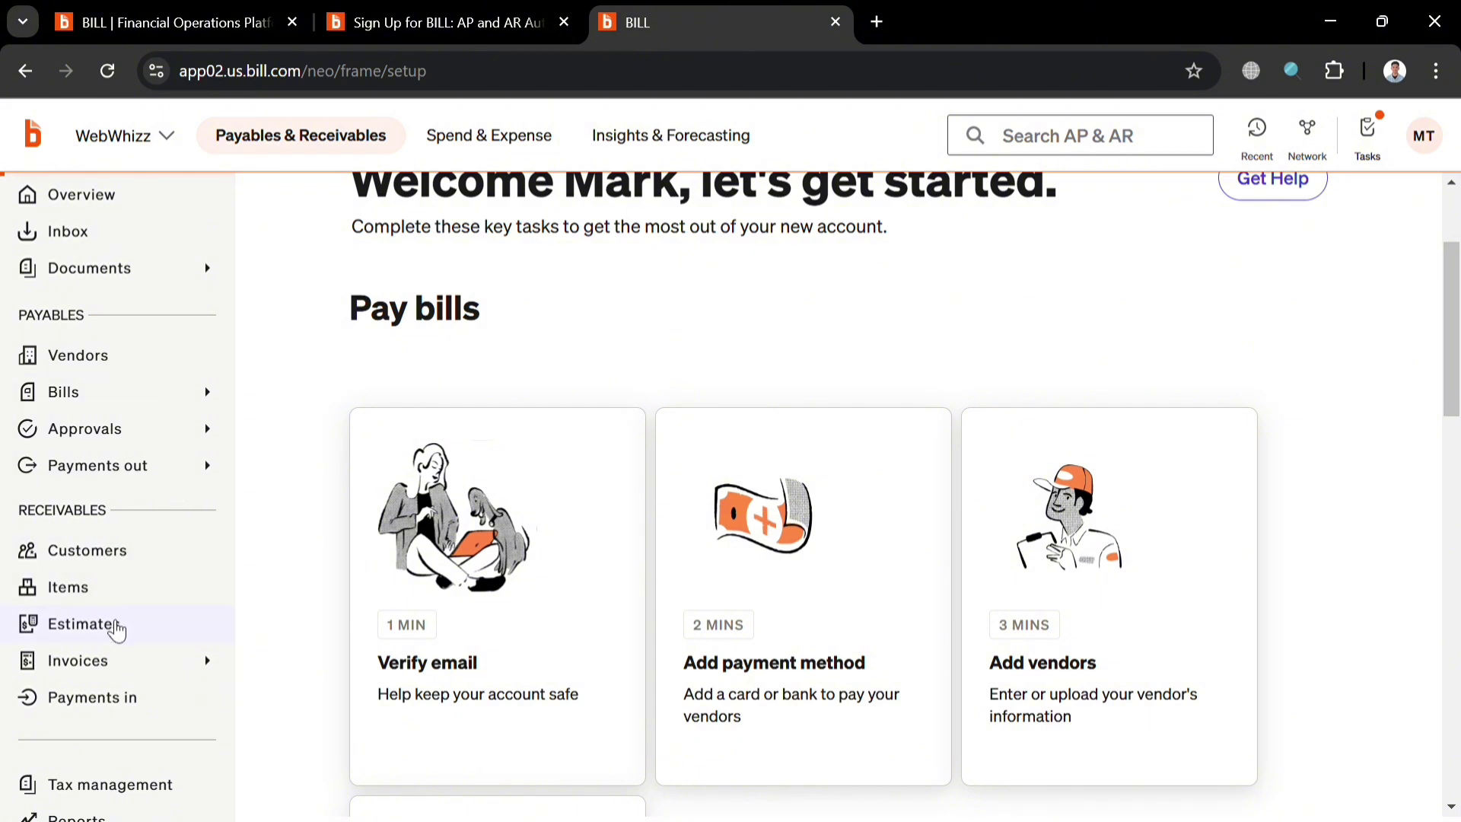
scroll(122, 723, down, 4)
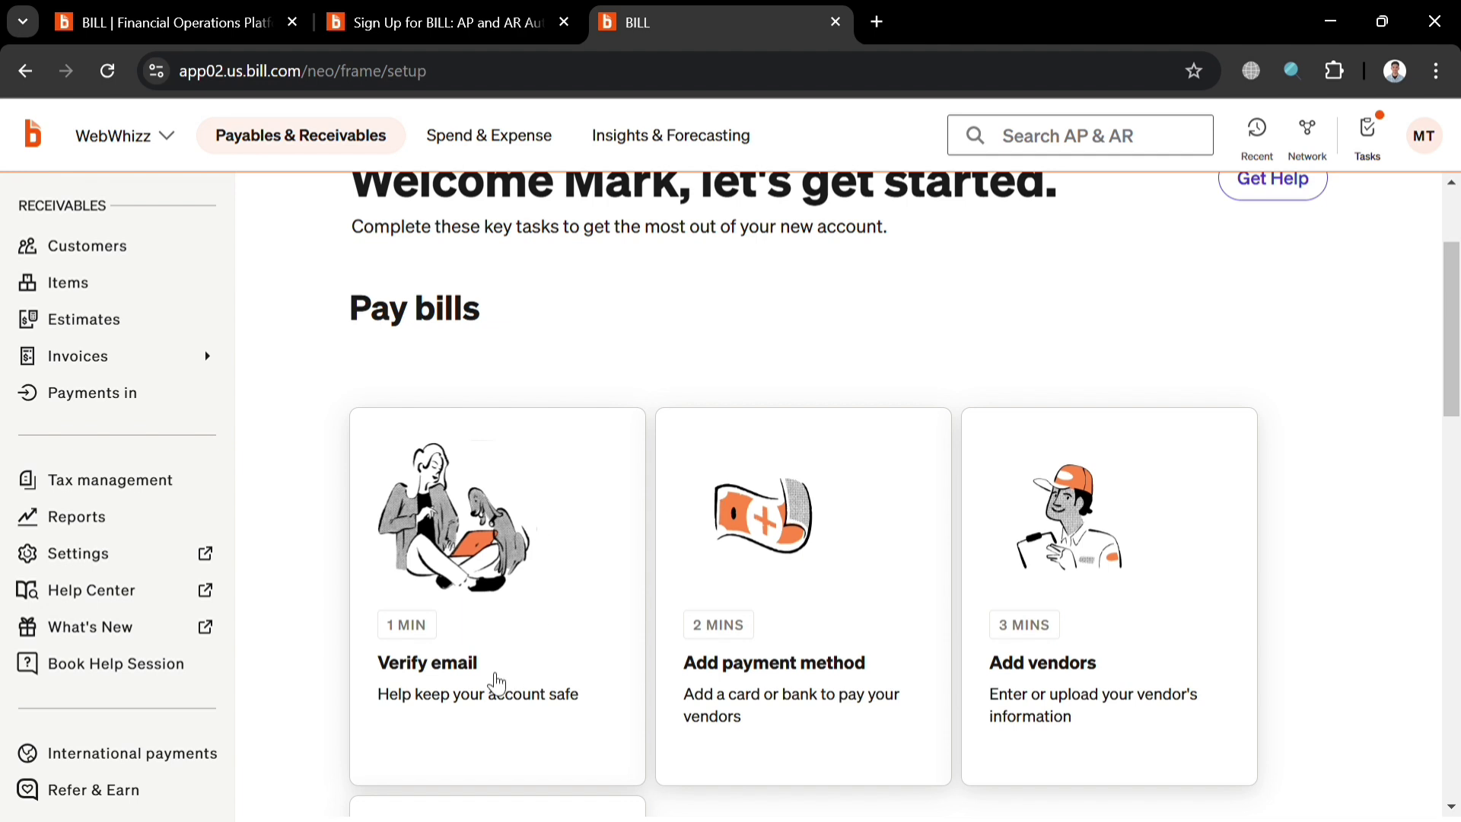
click(550, 626)
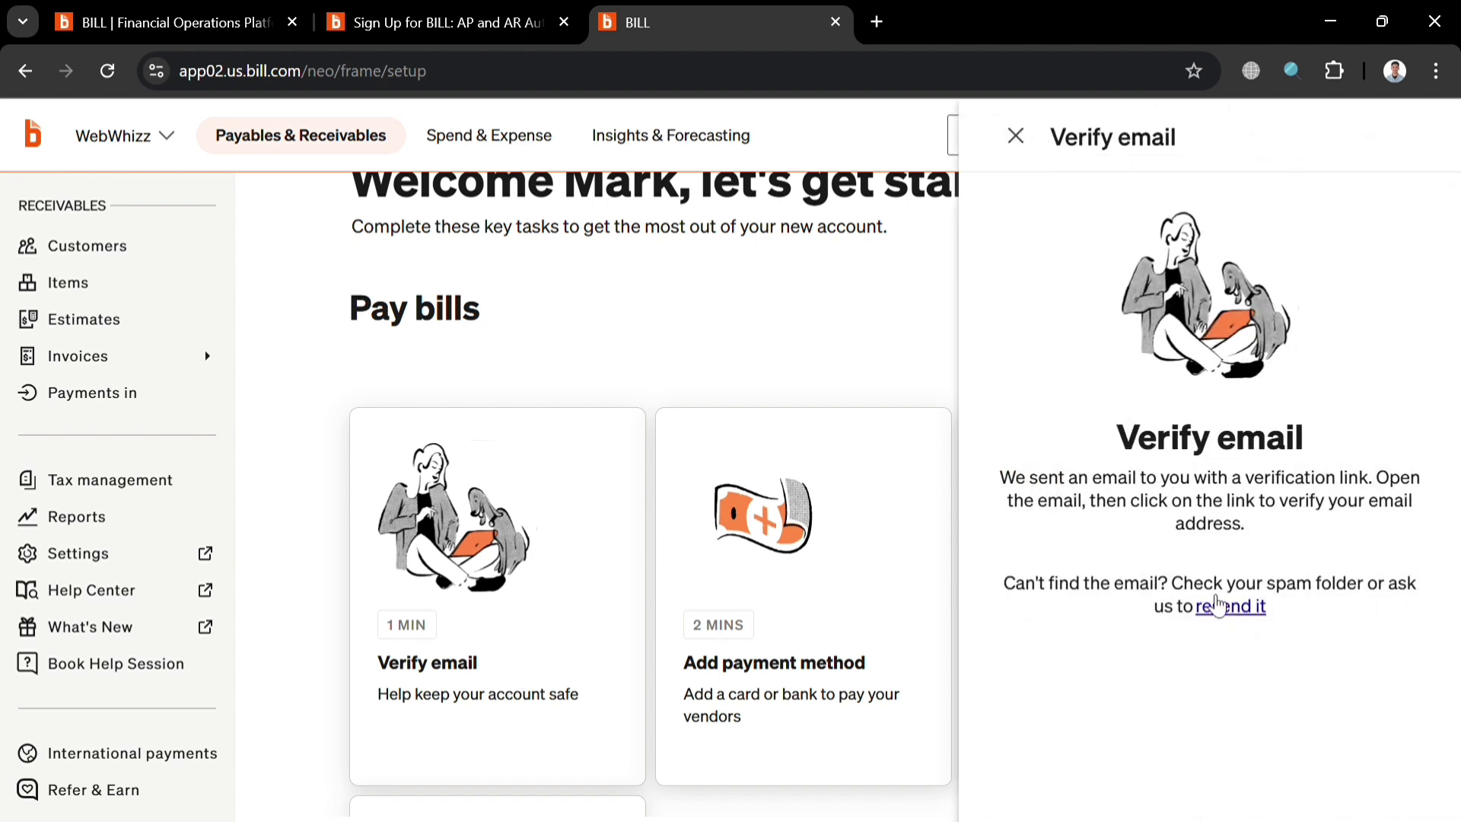
click(942, 434)
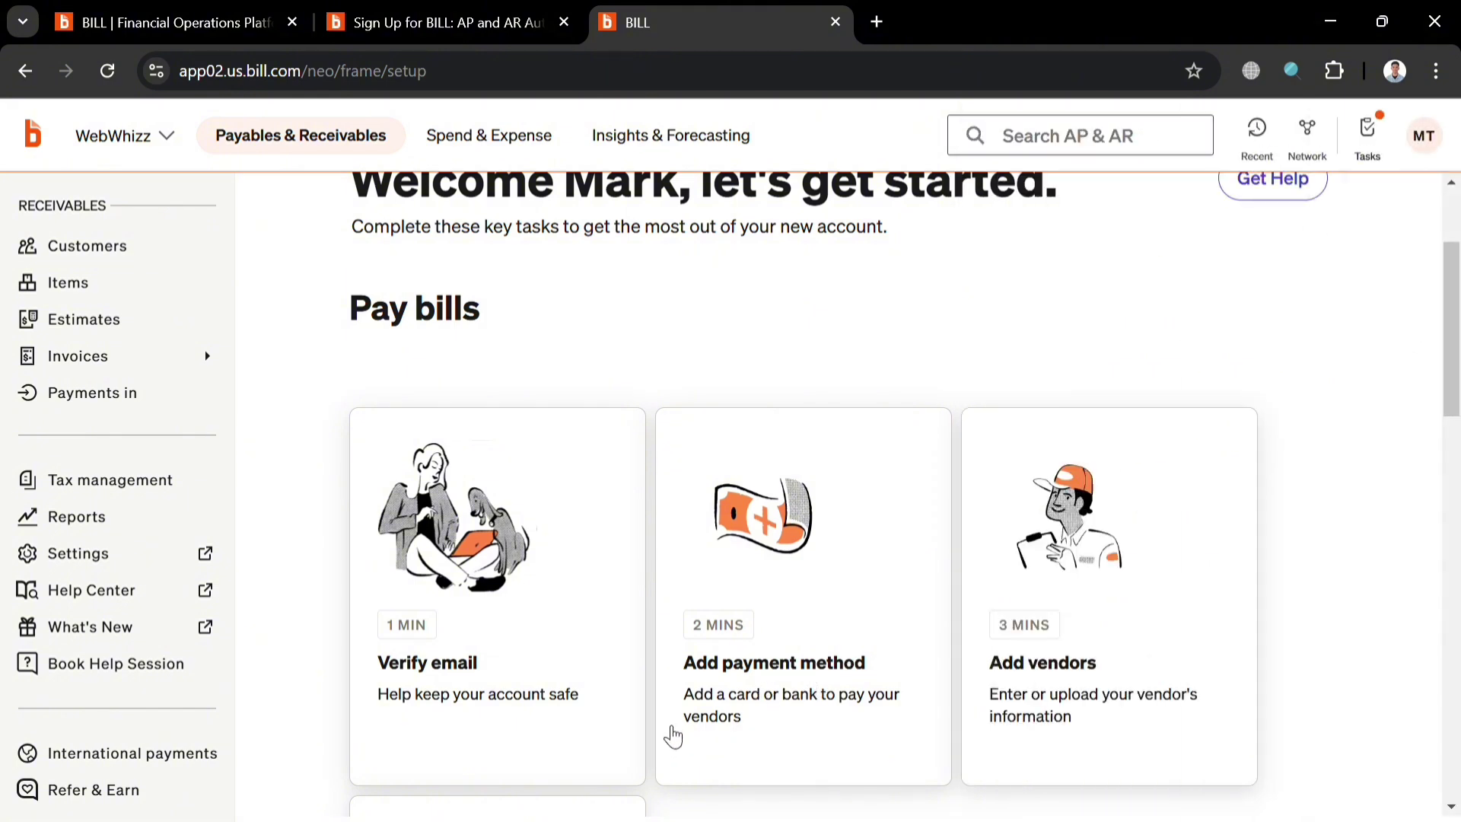
scroll(508, 209, down, 3)
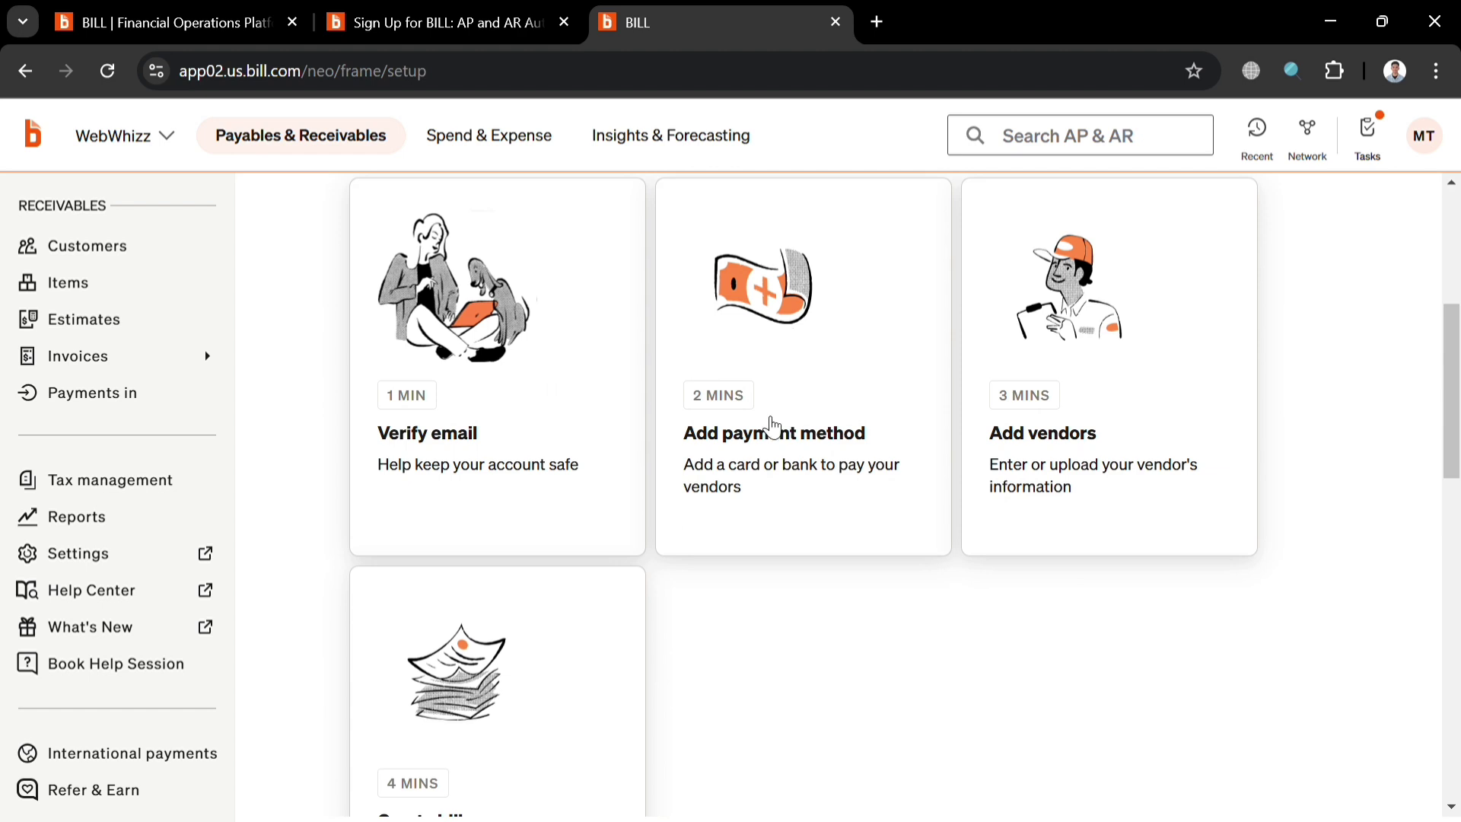
Resend the verification email from the Bank account payment-method flow and open a new browser tab.
click(766, 420)
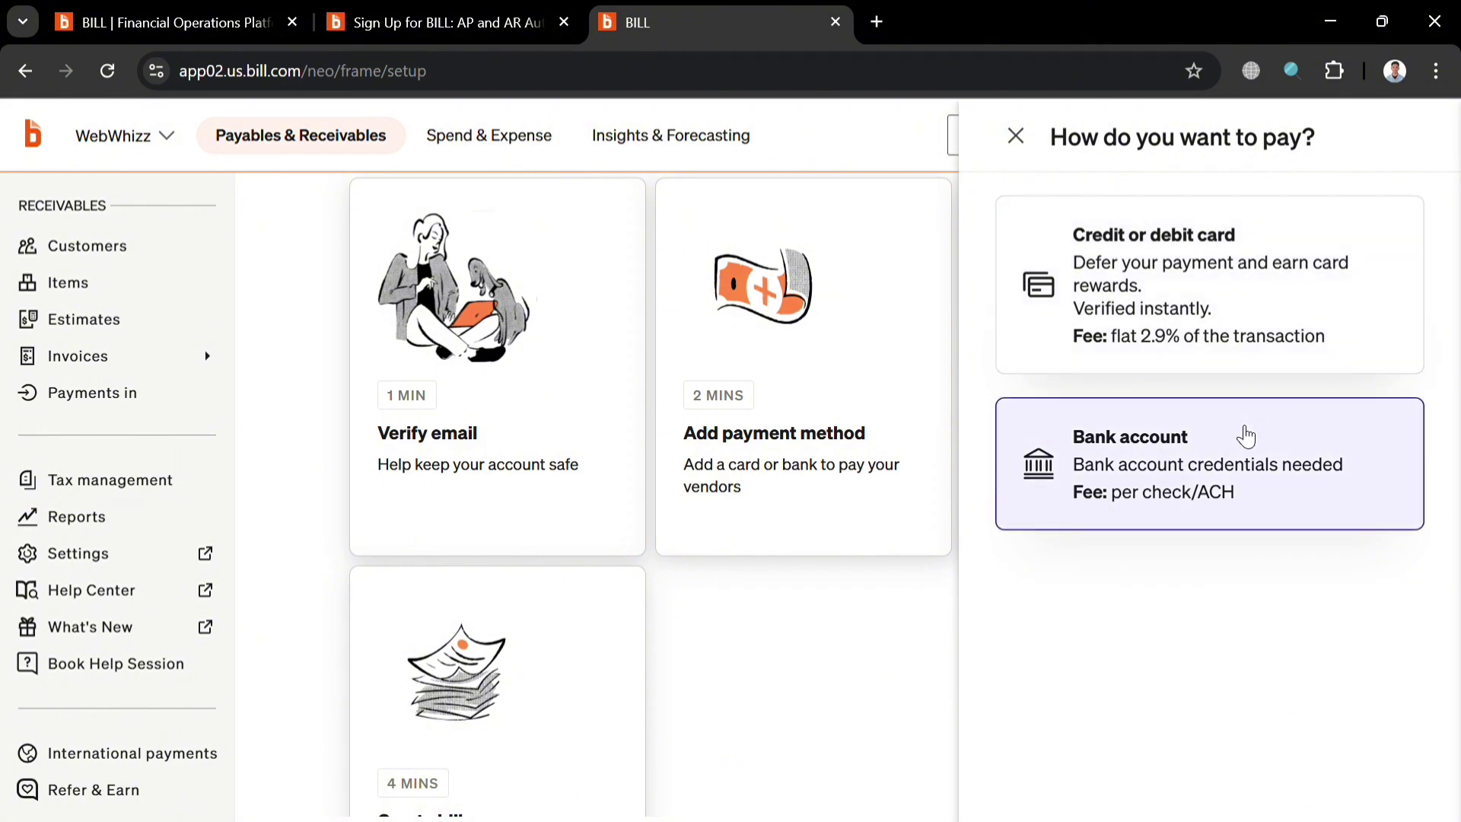
click(1169, 493)
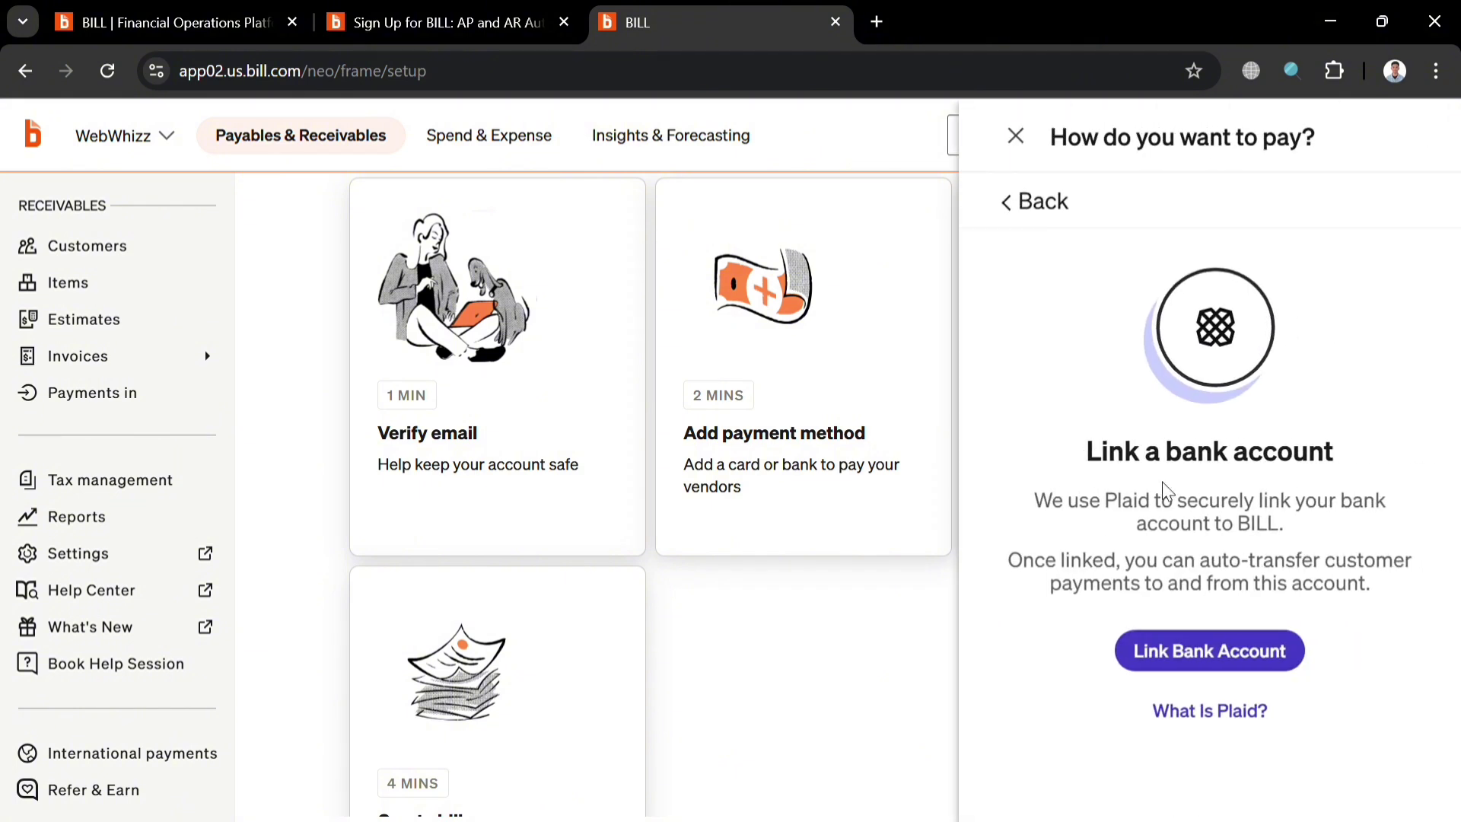
click(1246, 651)
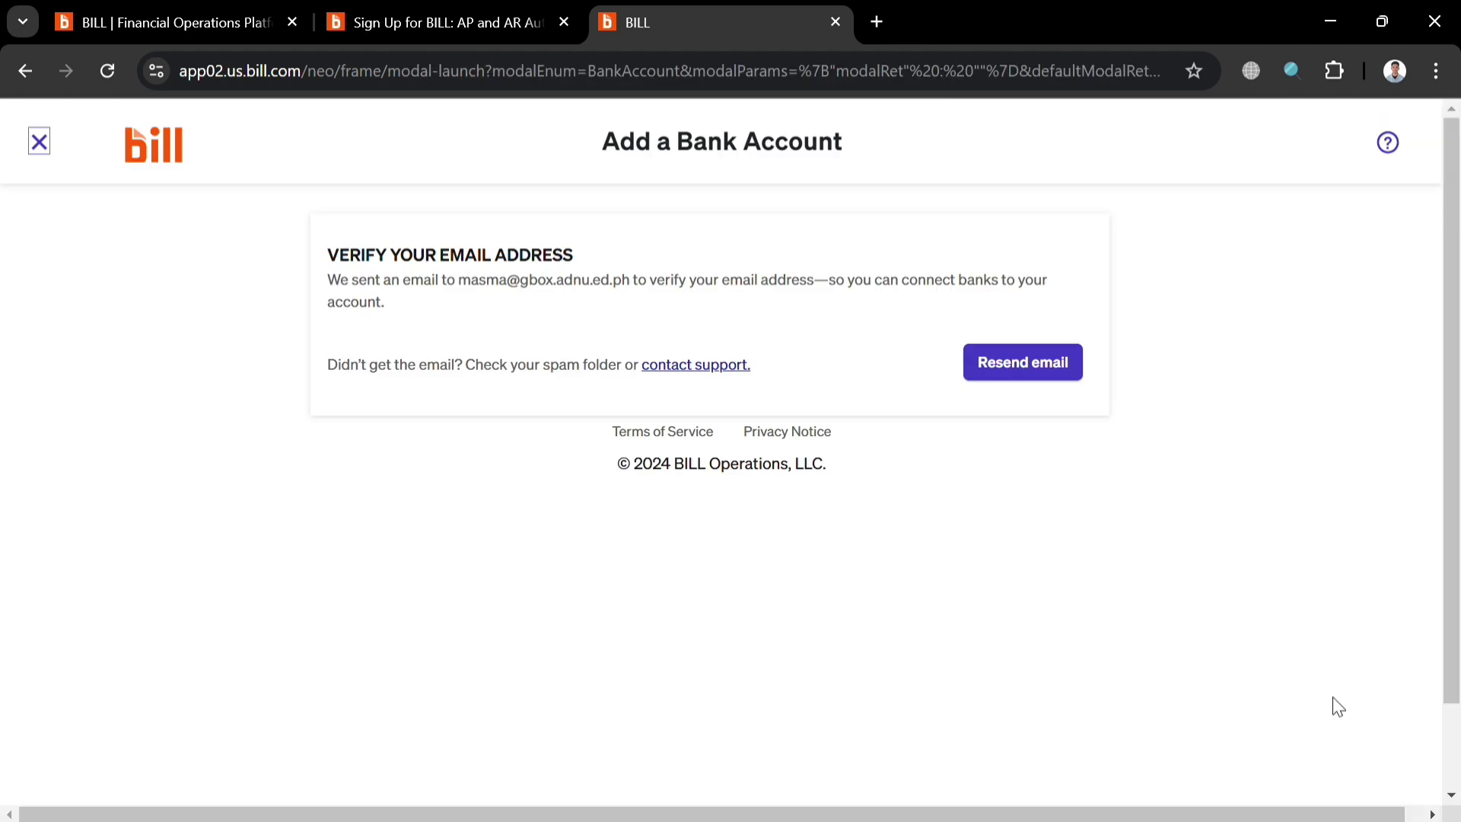
click(1053, 362)
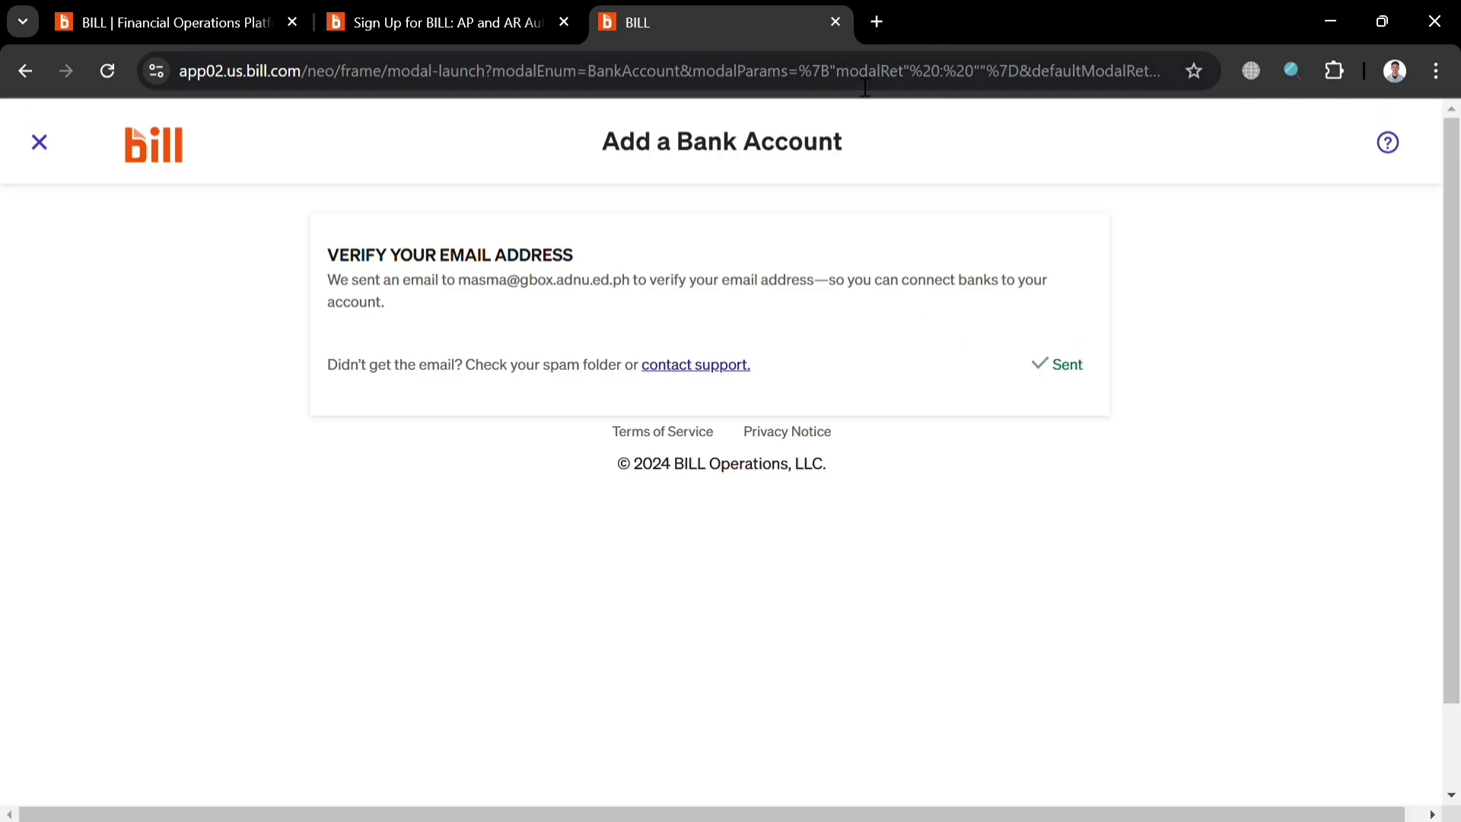
click(876, 23)
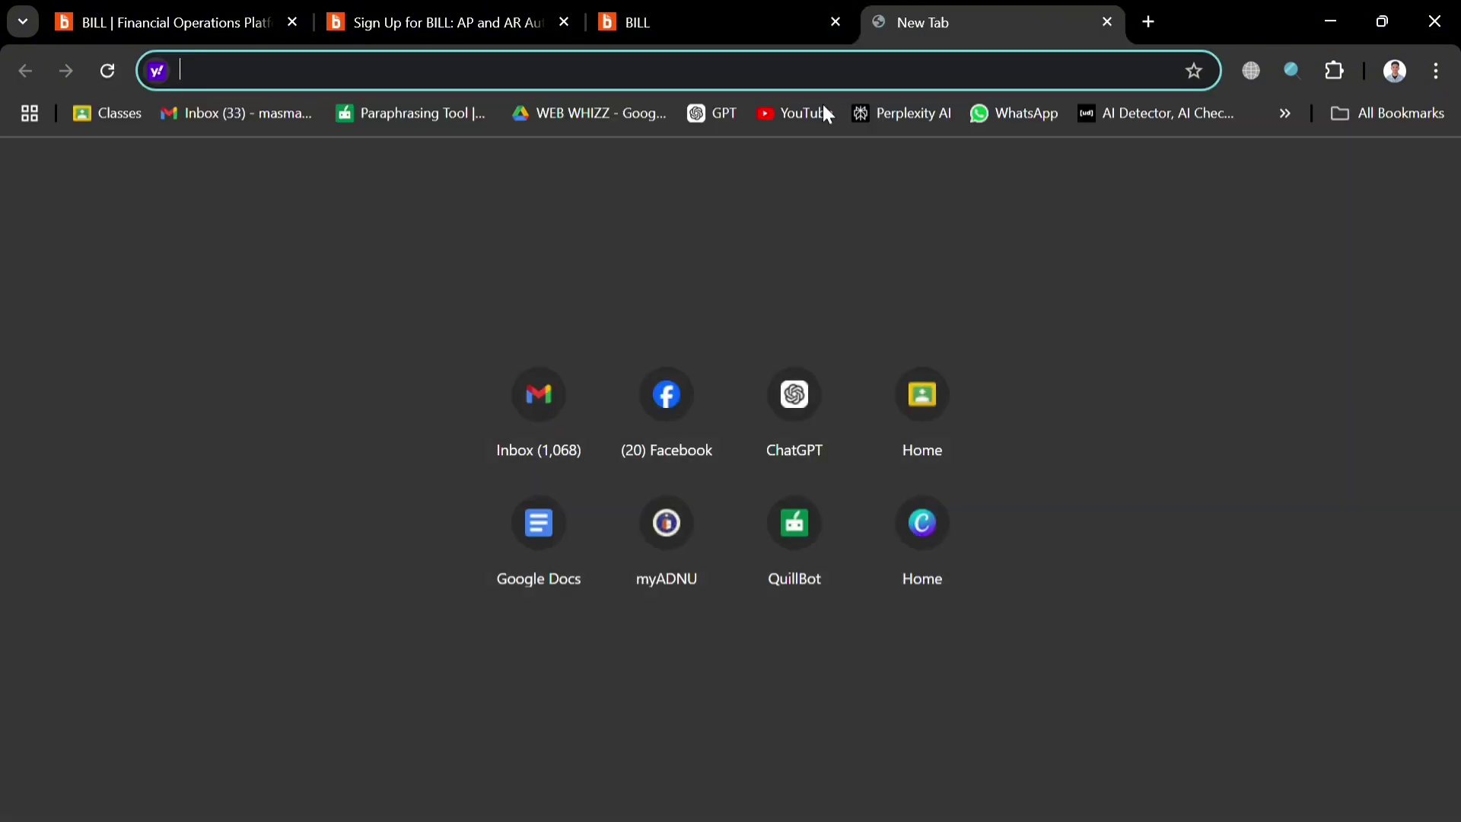
Check the Gmail inbox, close that tab, and dismiss the Add a Bank Account page.
click(217, 130)
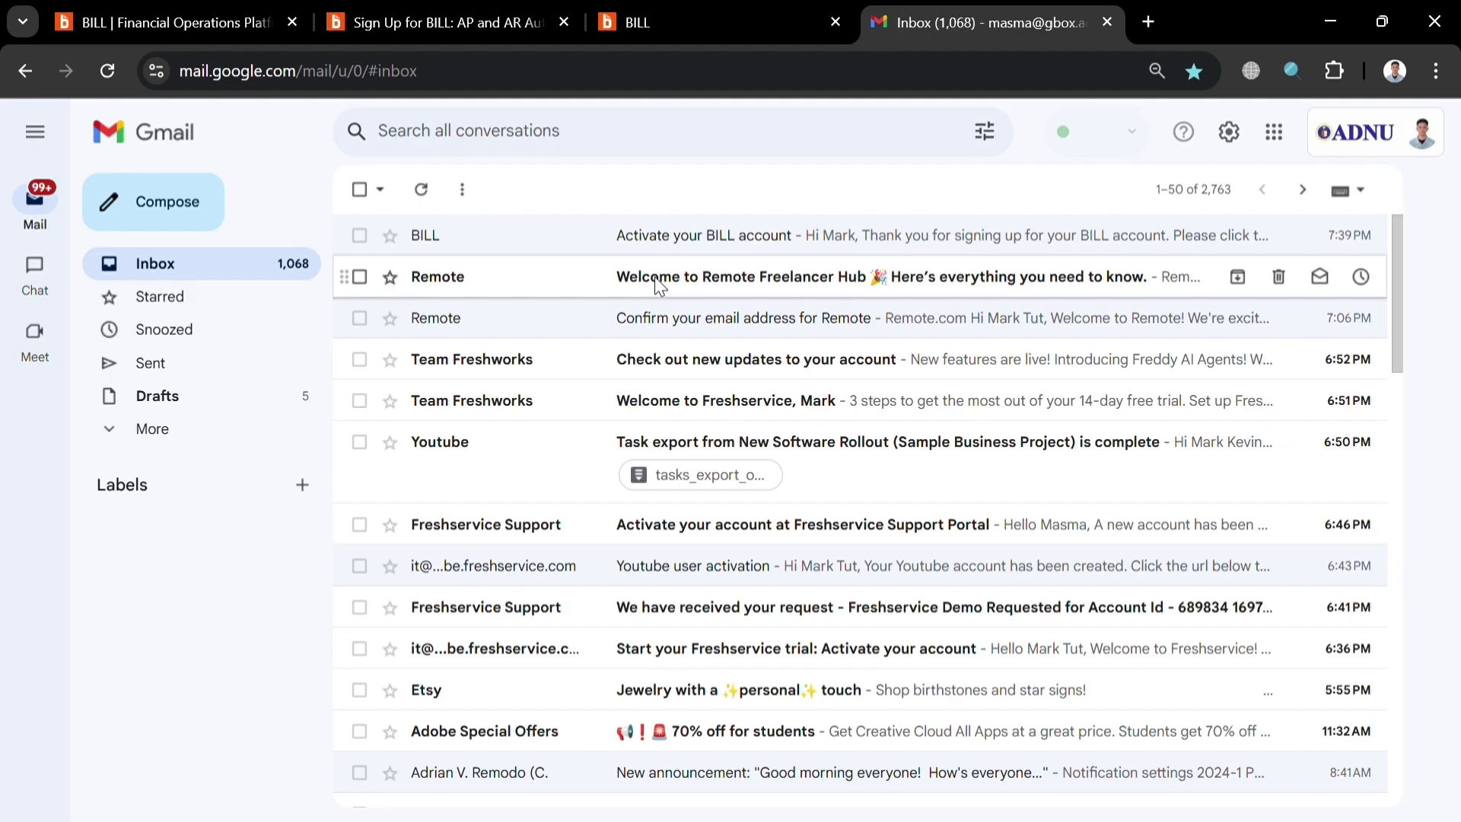
key(ctrl+w)
click(38, 140)
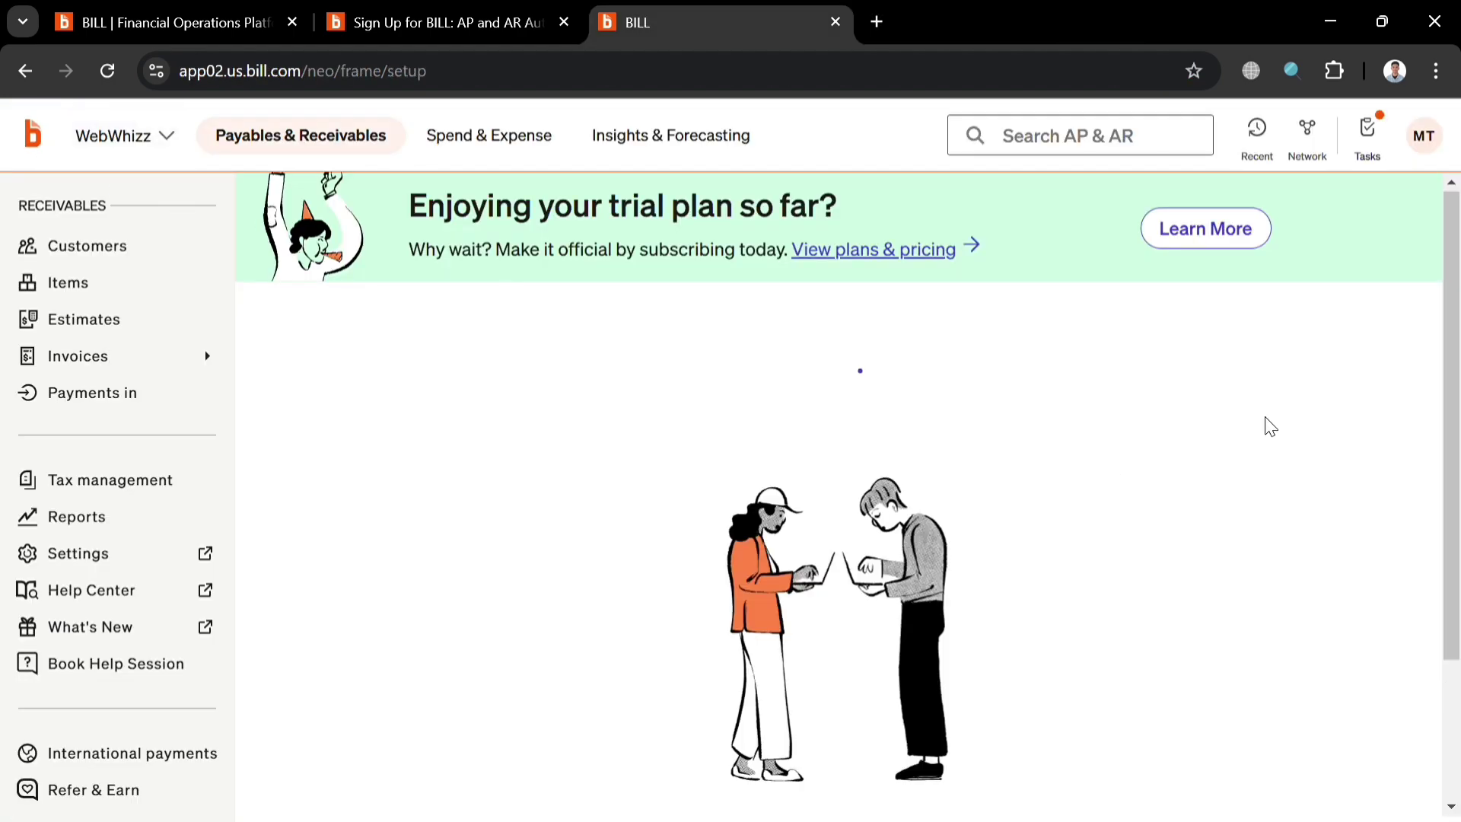
Choose 'Import vendor via upload' from the Add vendors task card.
scroll(1037, 640, down, 5)
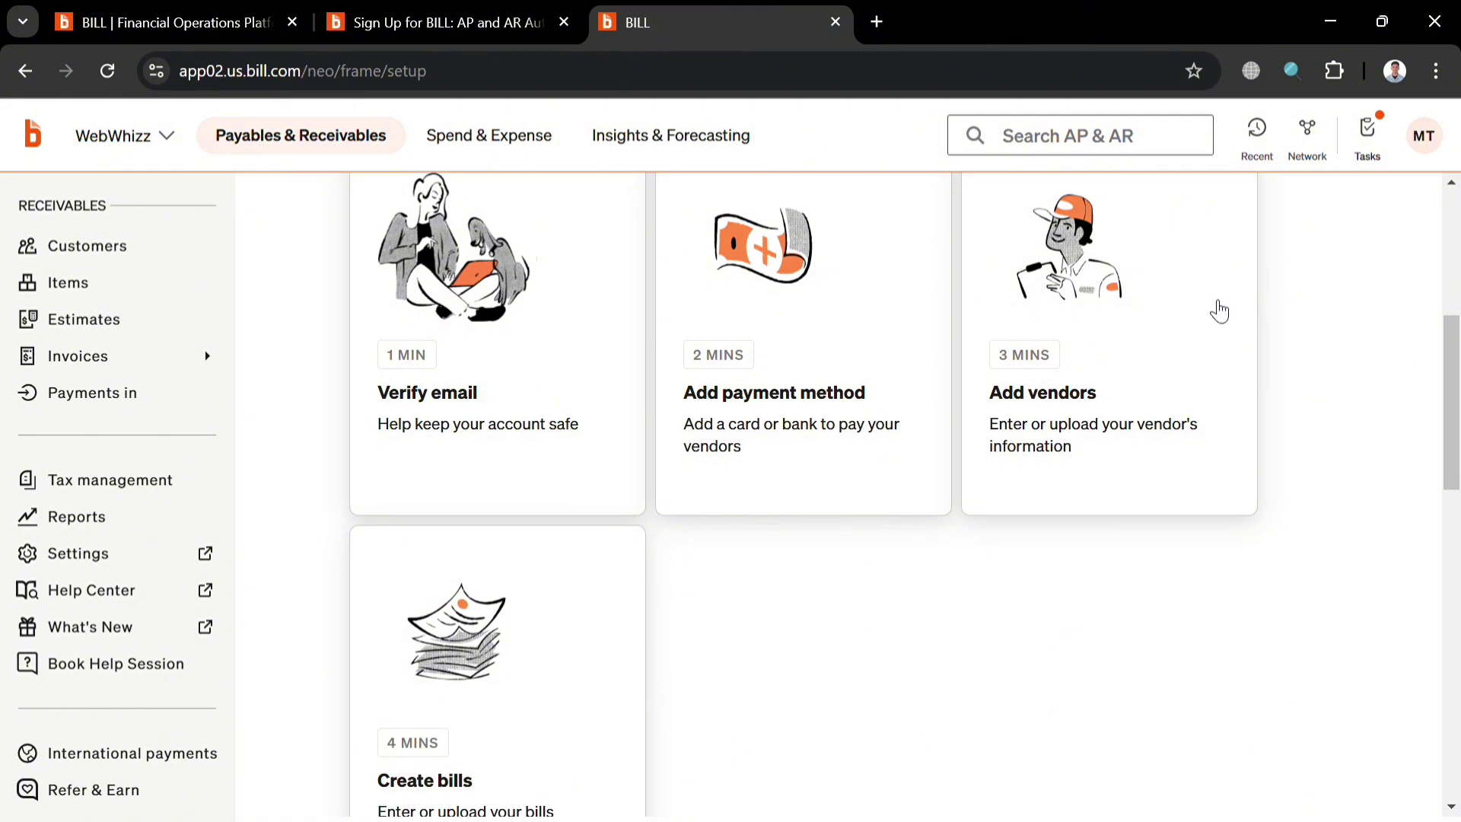
click(1149, 363)
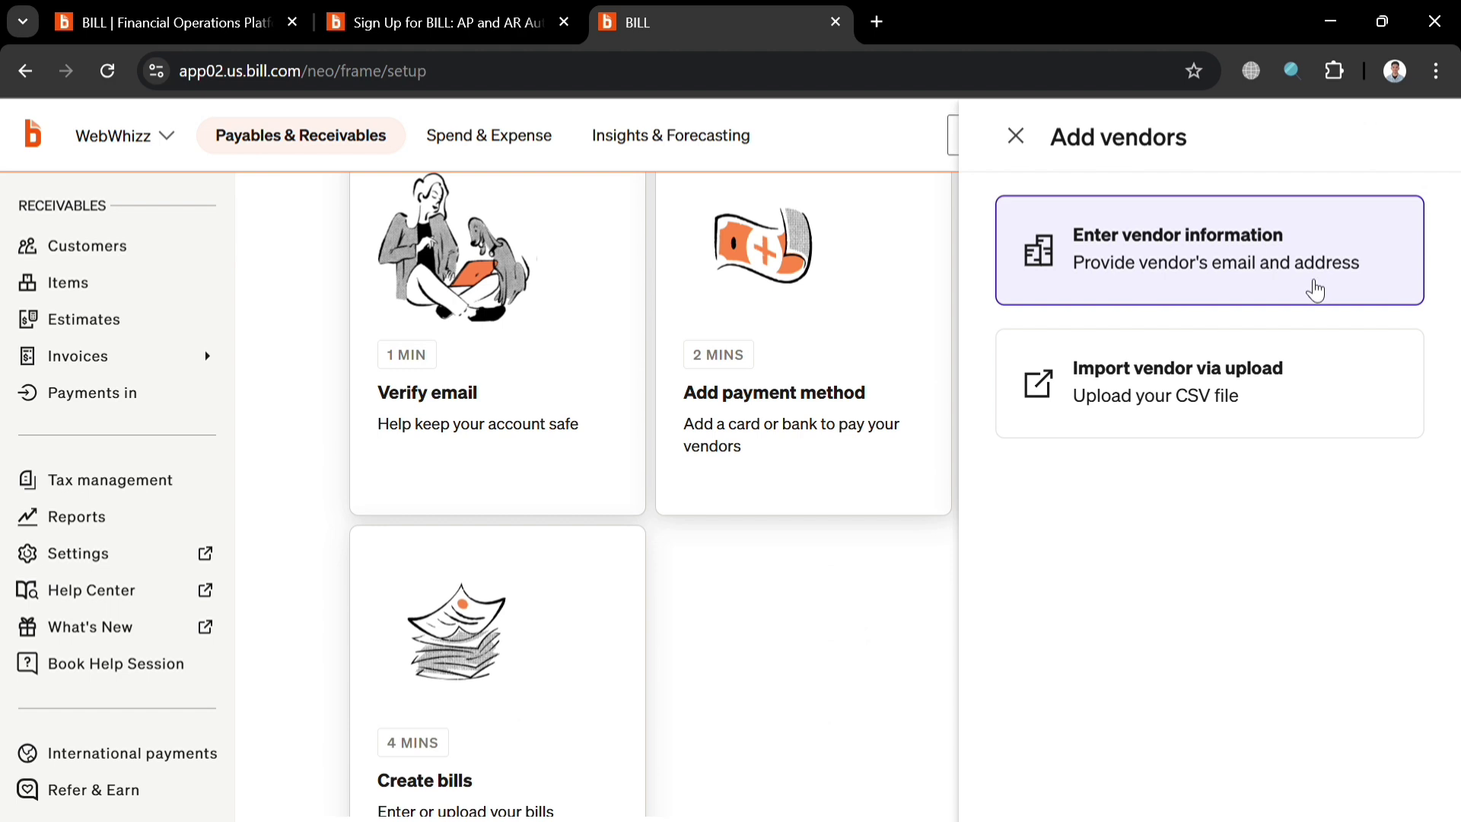
click(1215, 397)
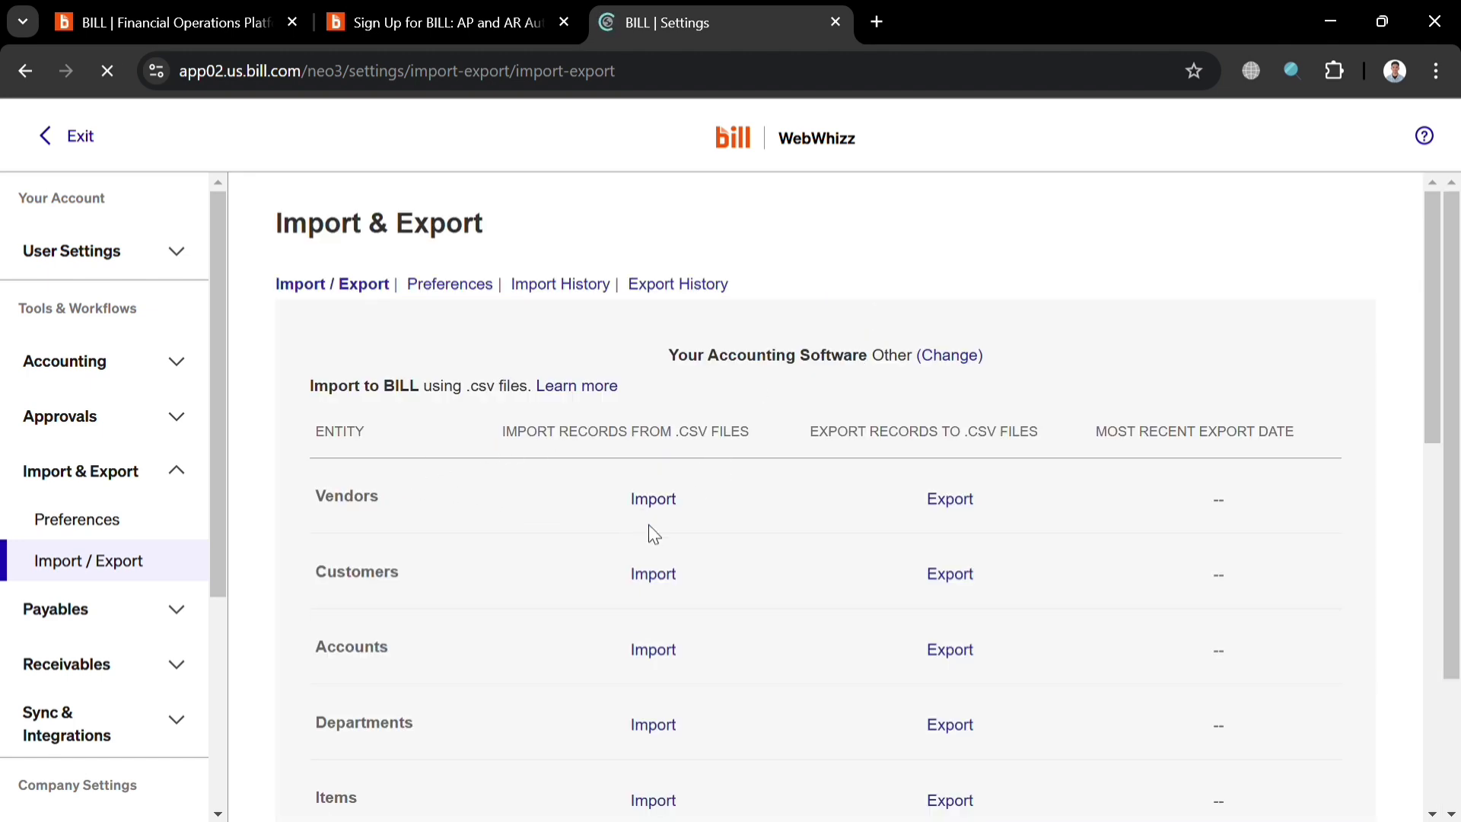
Dismiss the feedback survey and exit the Import & Export settings.
scroll(646, 526, down, 3)
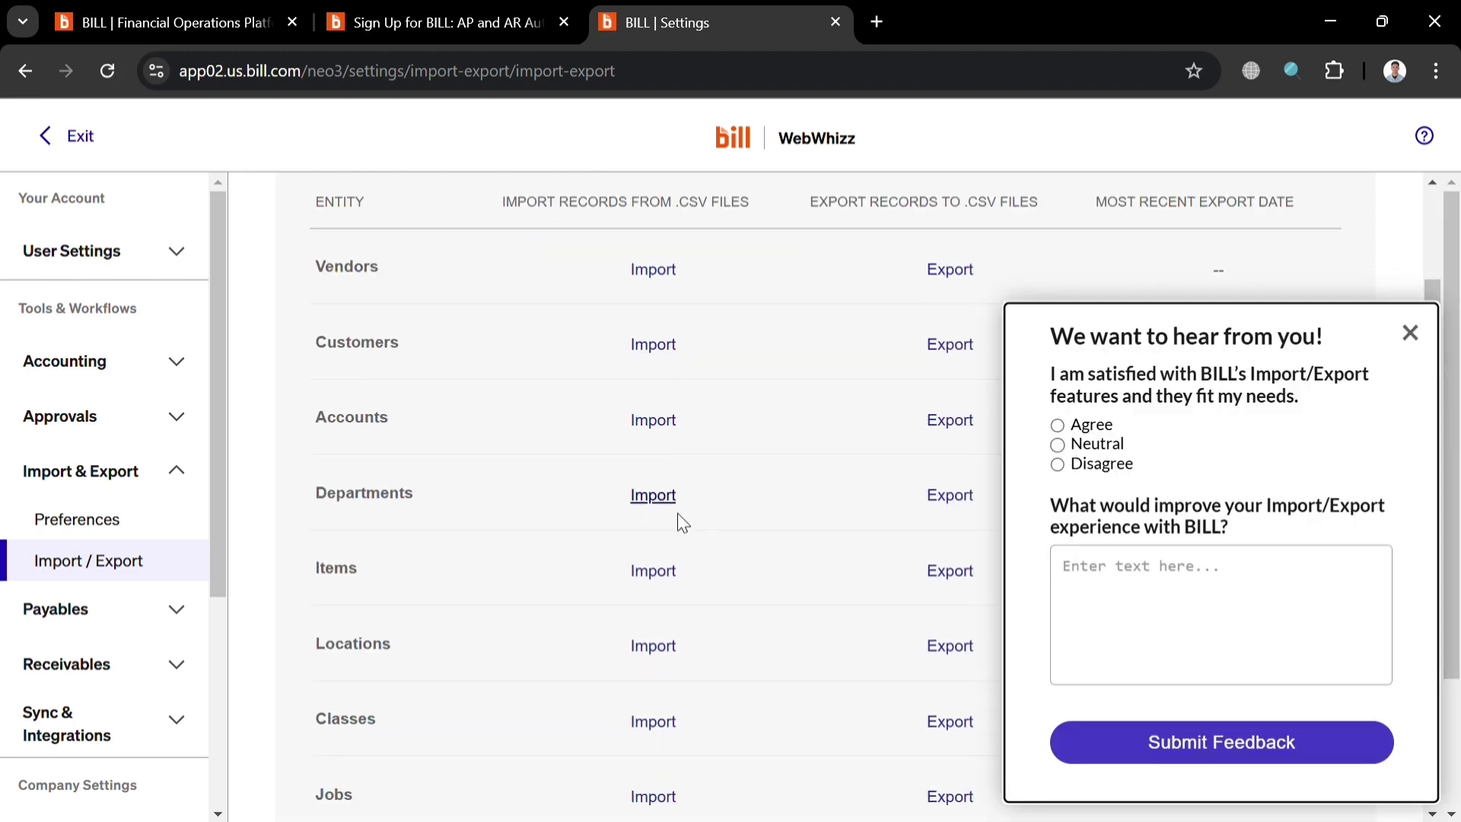
click(1416, 338)
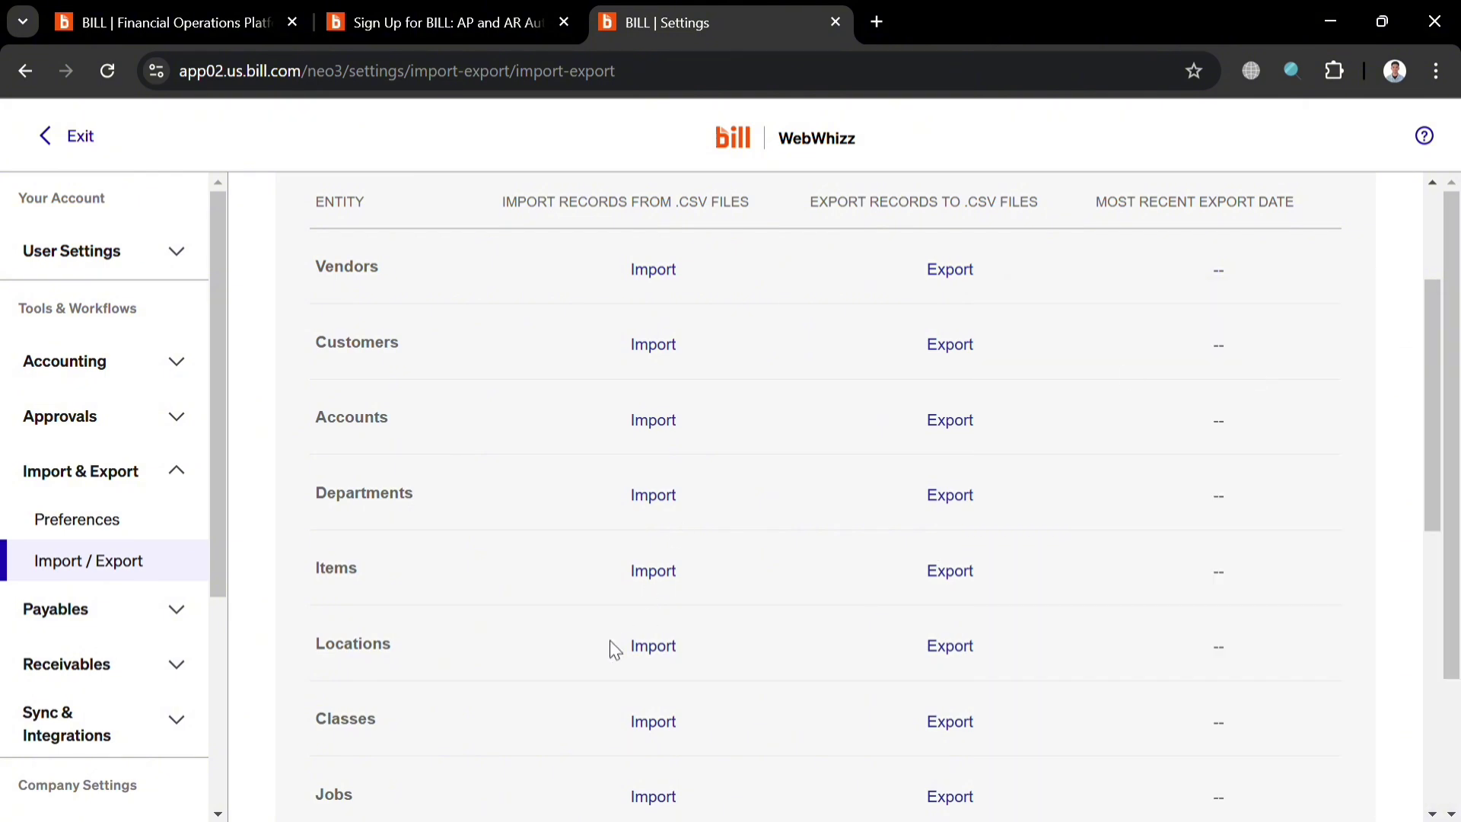
scroll(608, 647, down, 9)
scroll(612, 657, up, 9)
scroll(613, 658, up, 3)
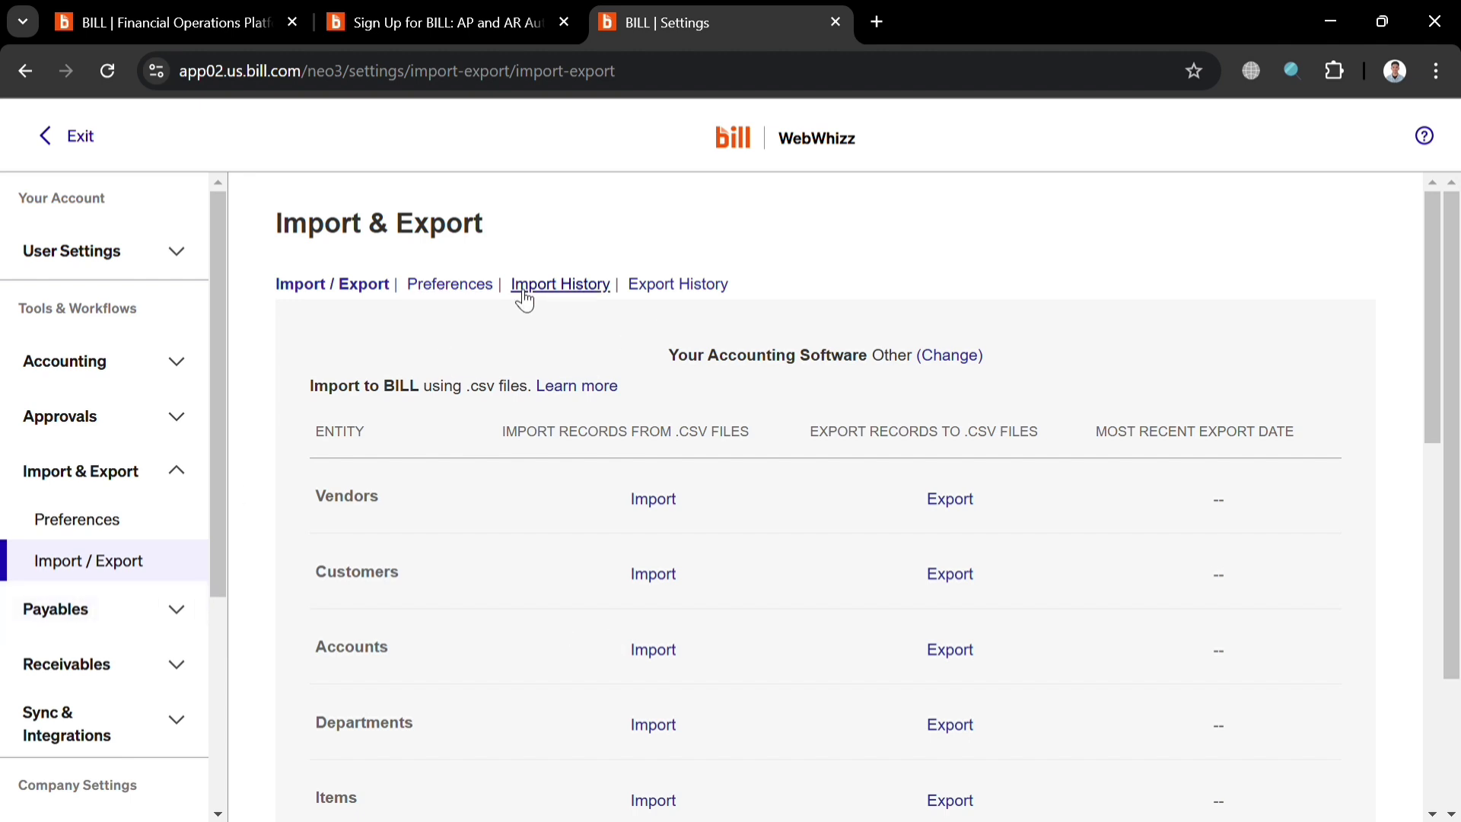
click(62, 145)
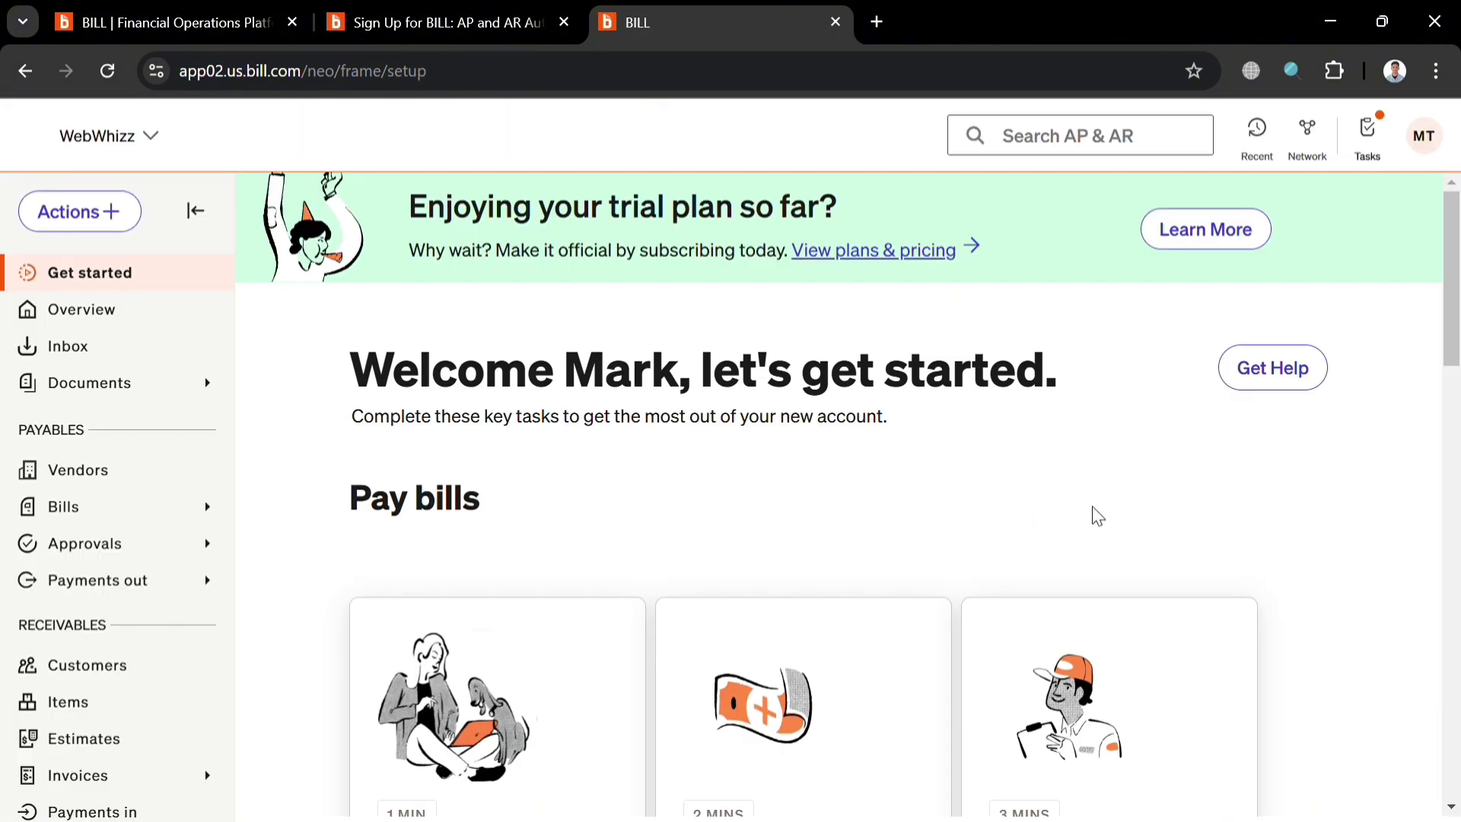
Open and close the Add vendors options on the Get started checklist.
scroll(1094, 516, down, 5)
click(1148, 449)
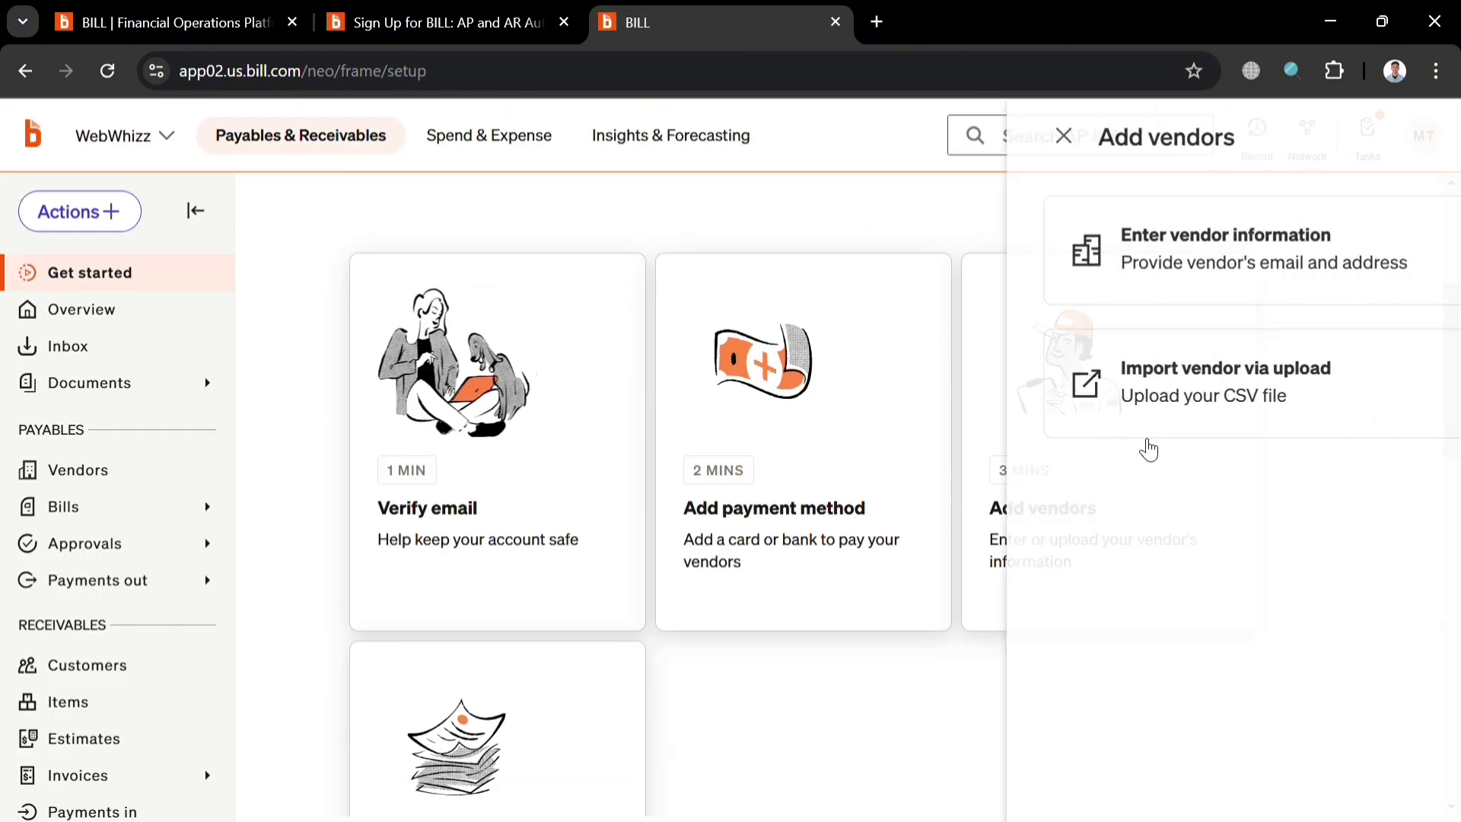
click(854, 716)
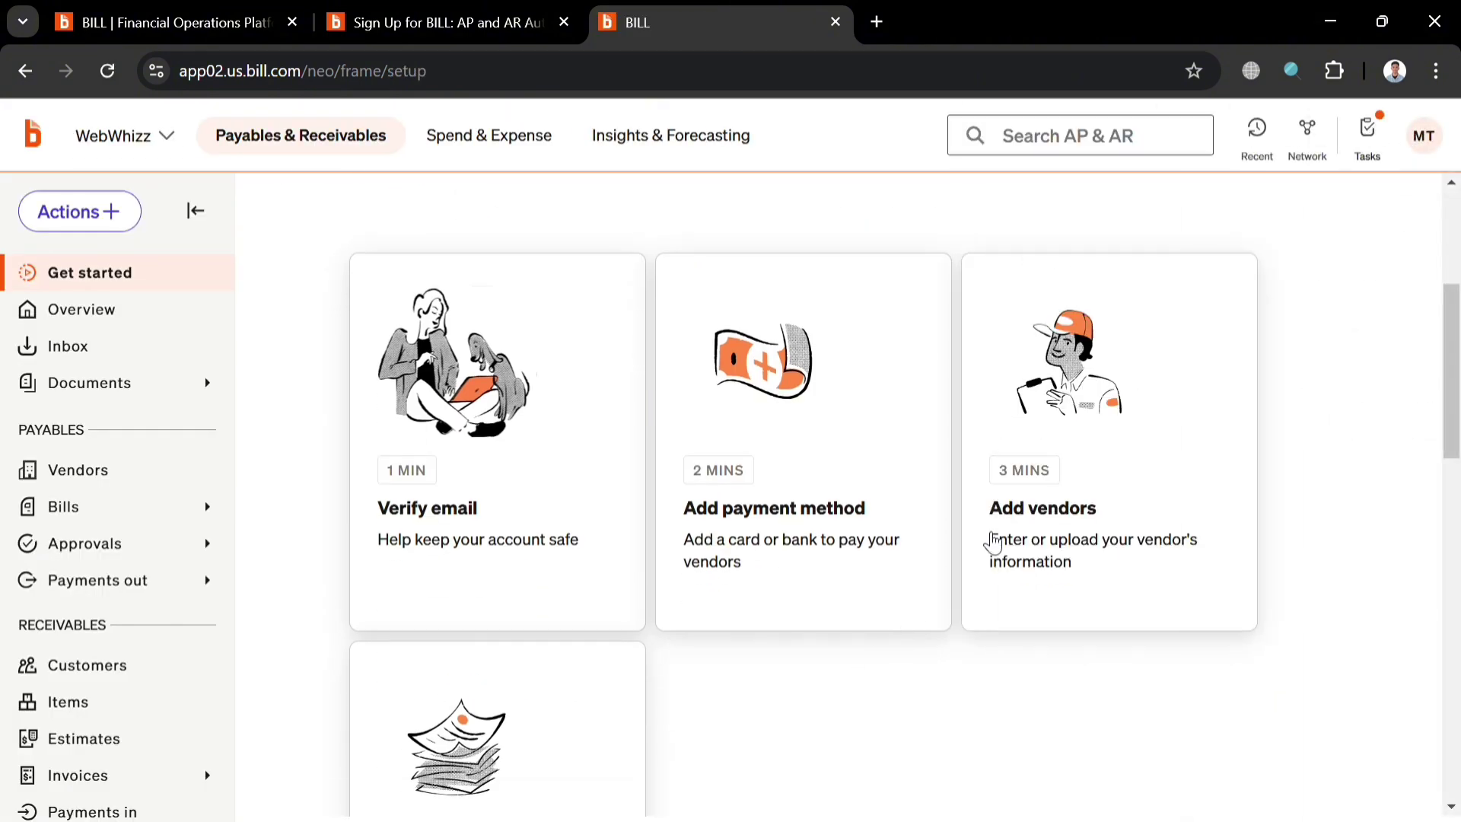
scroll(1050, 480, down, 5)
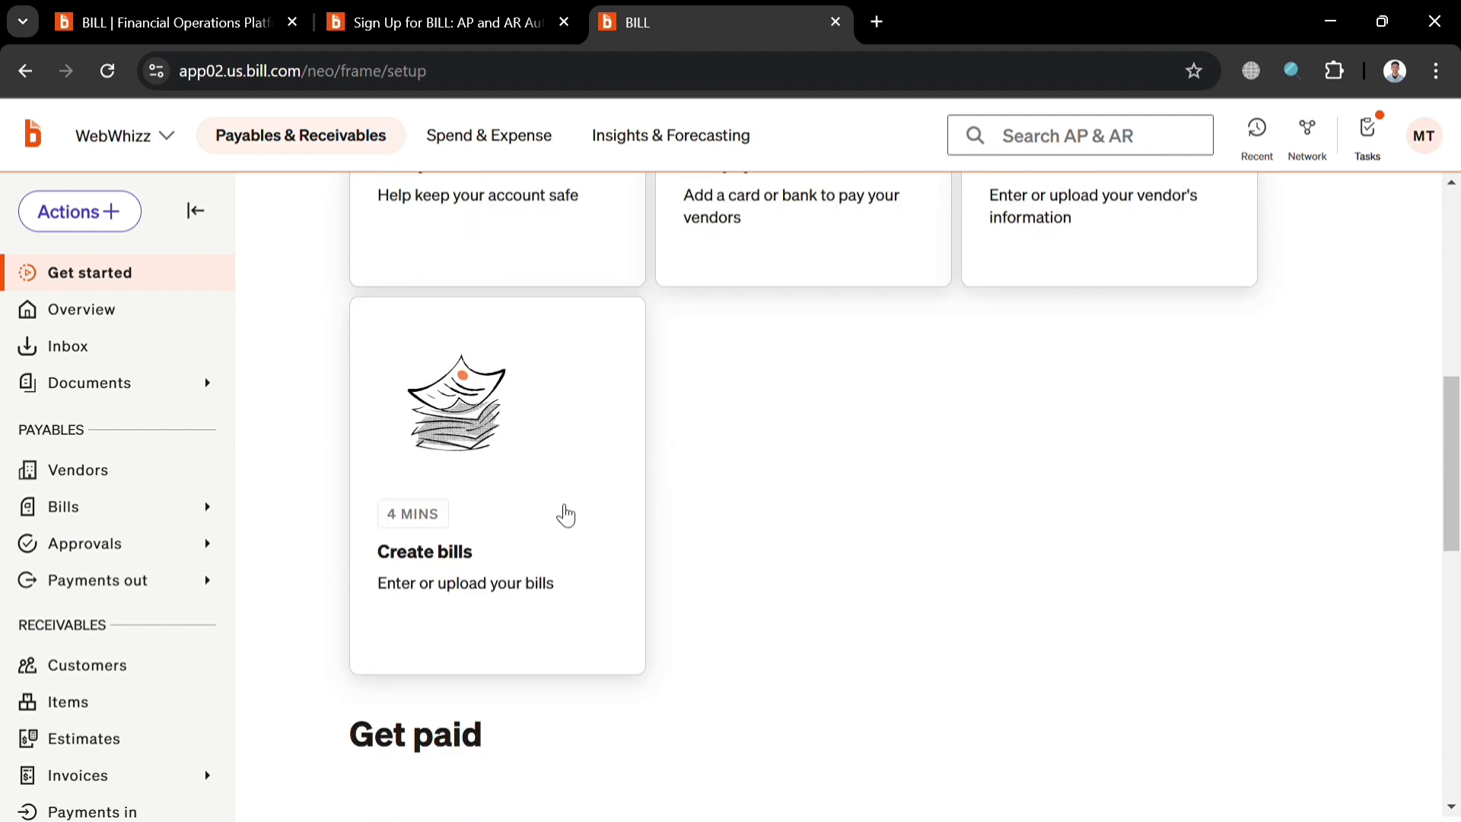
Preview the 'Send a document to your inbox' bill option, then go back to the three options.
click(563, 511)
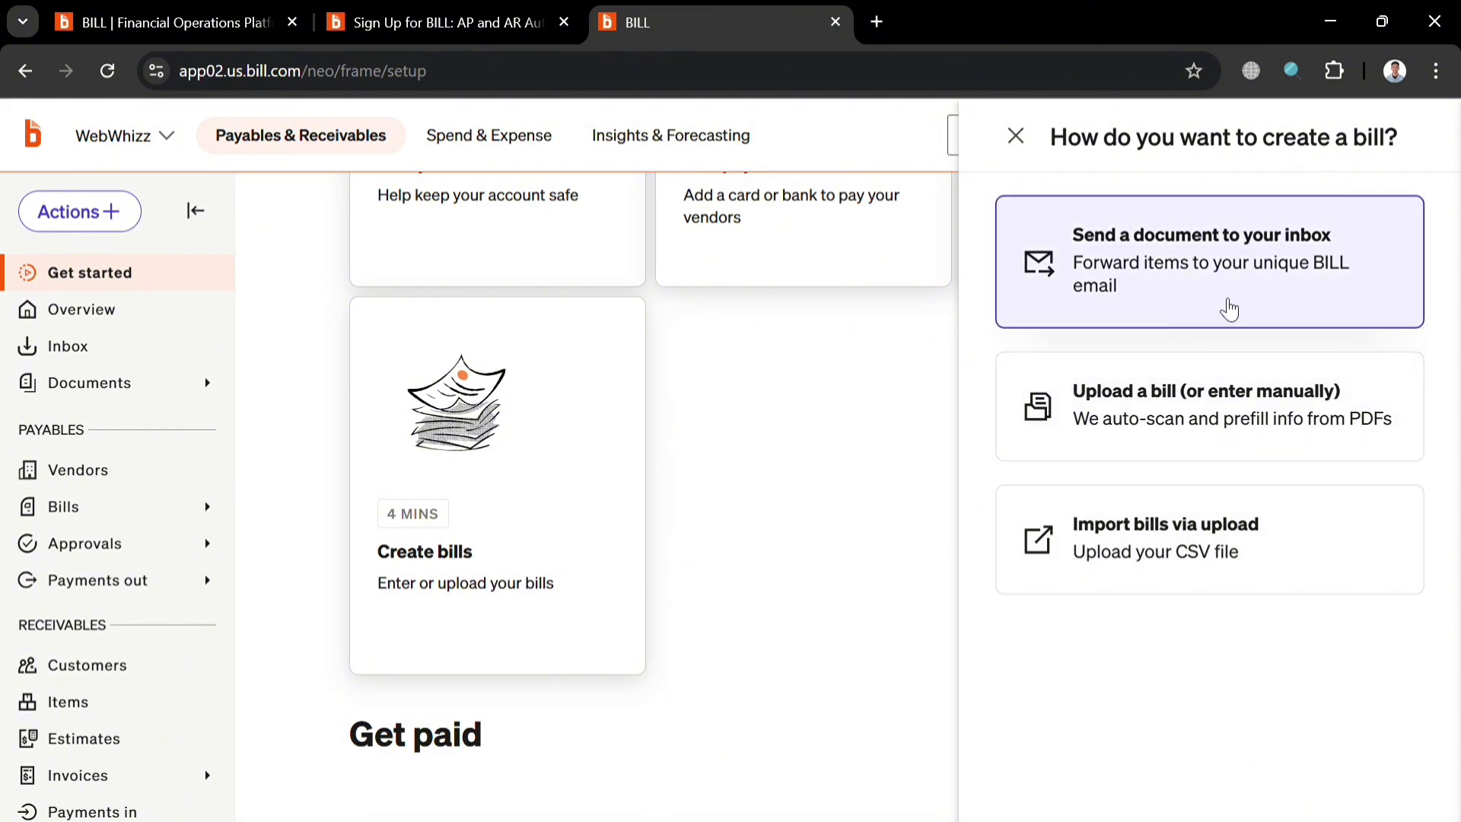
click(1229, 309)
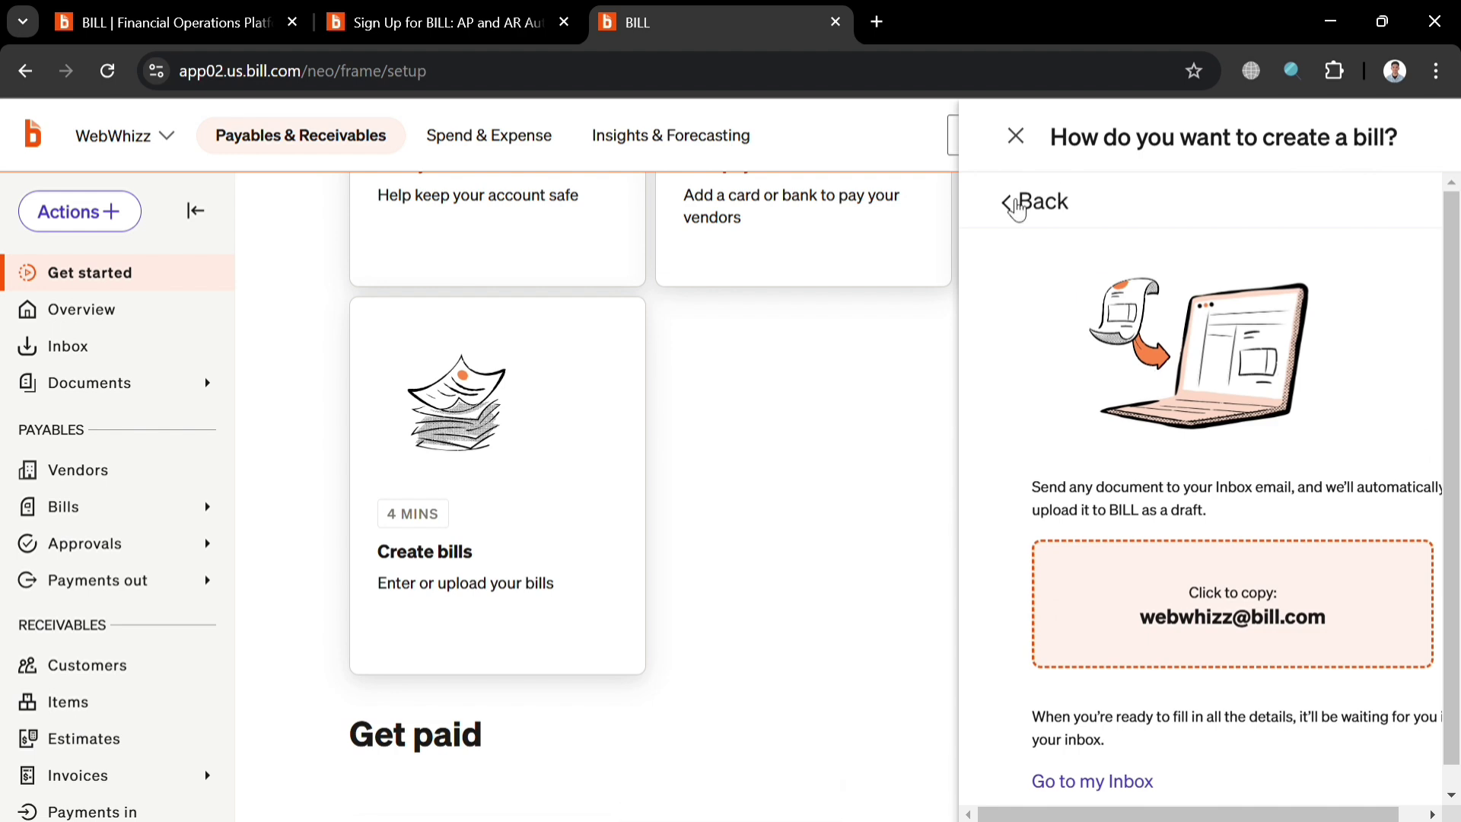
scroll(1103, 685, down, 1)
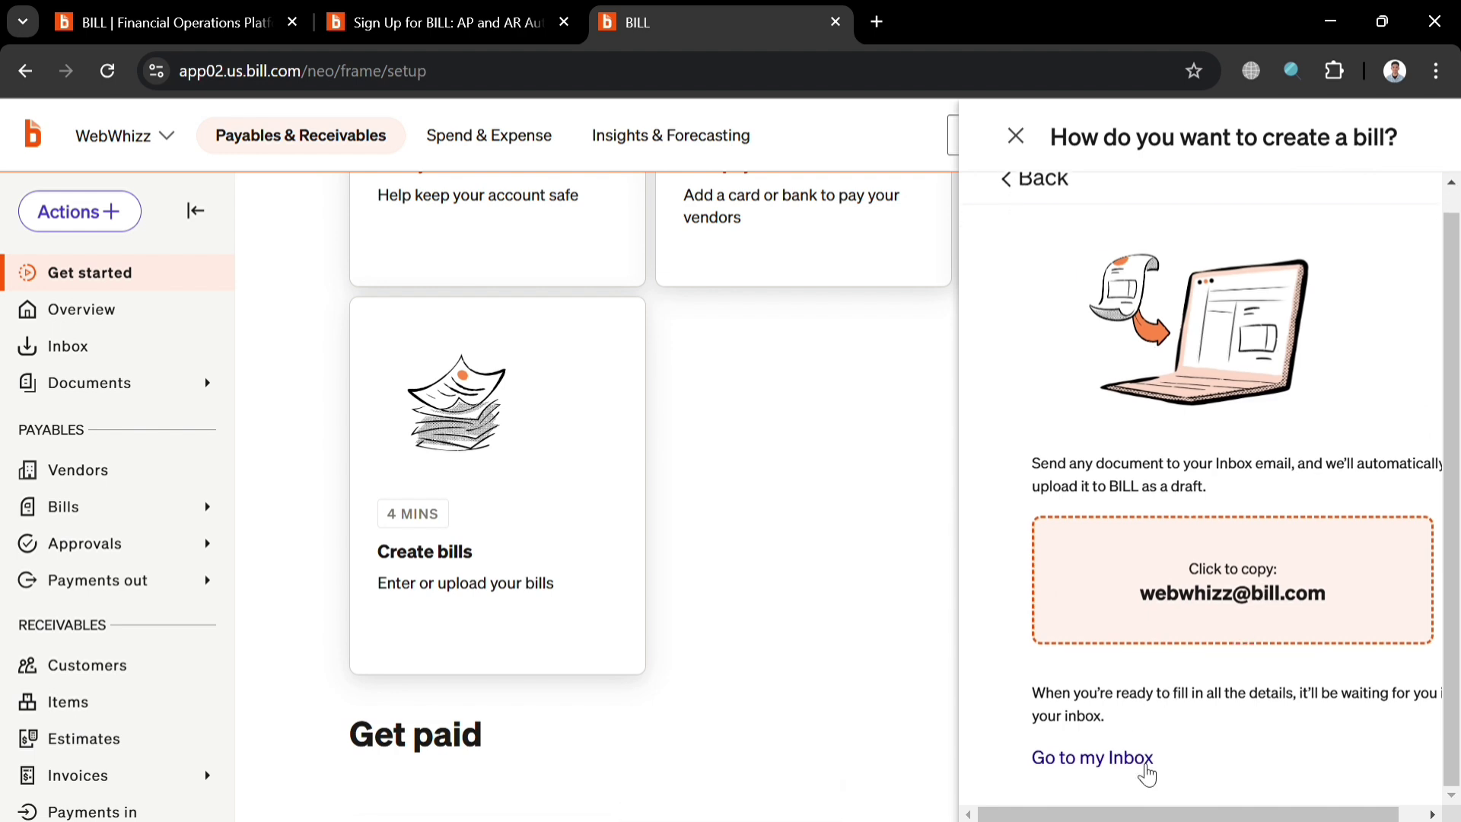
scroll(1063, 516, up, 1)
click(1016, 199)
drag(1191, 420, 1203, 431)
click(1392, 401)
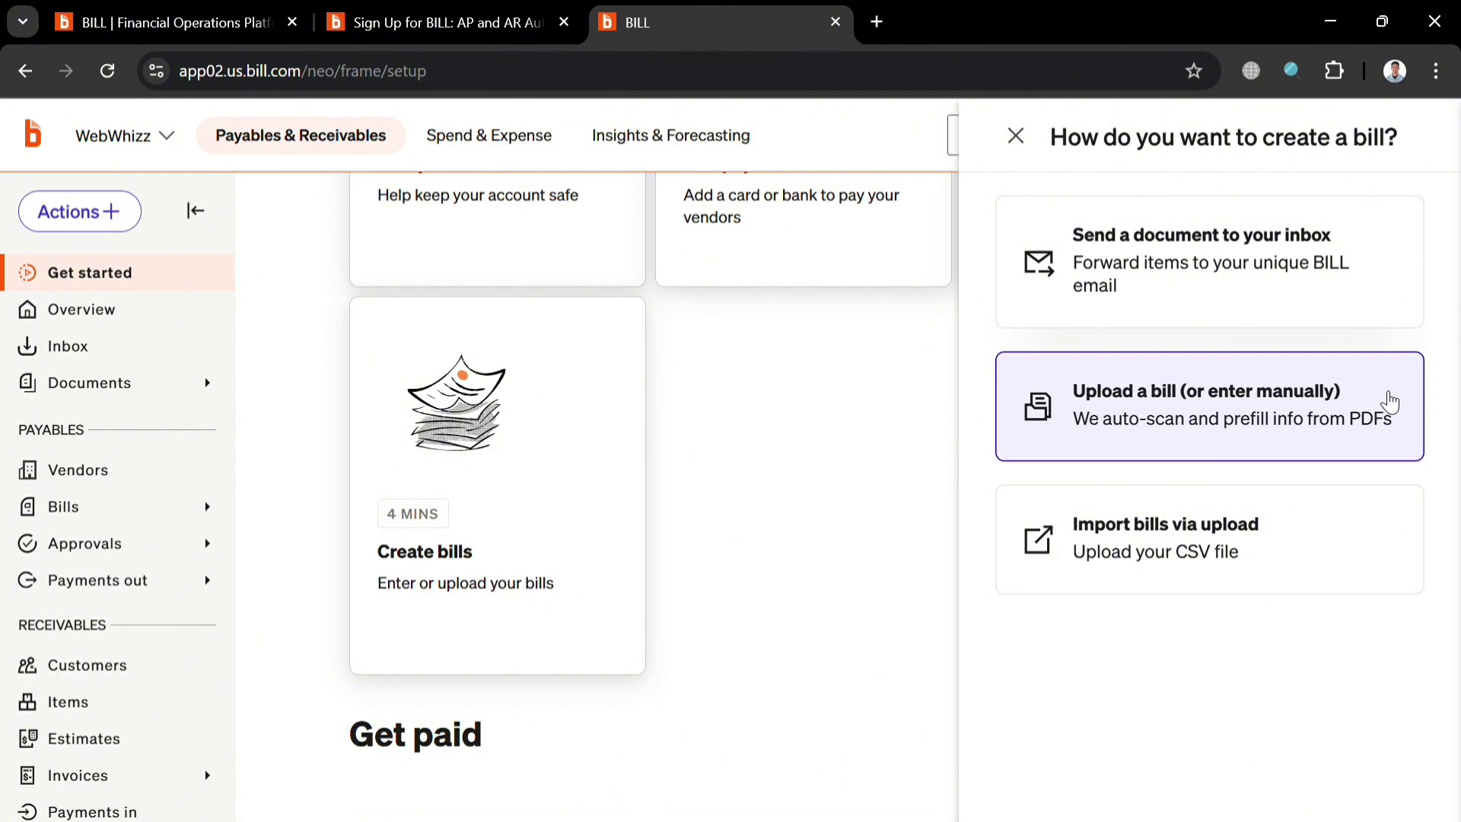
Open the 'Upload a bill (or enter manually)' form and dismiss the save-as-draft tip.
click(1279, 402)
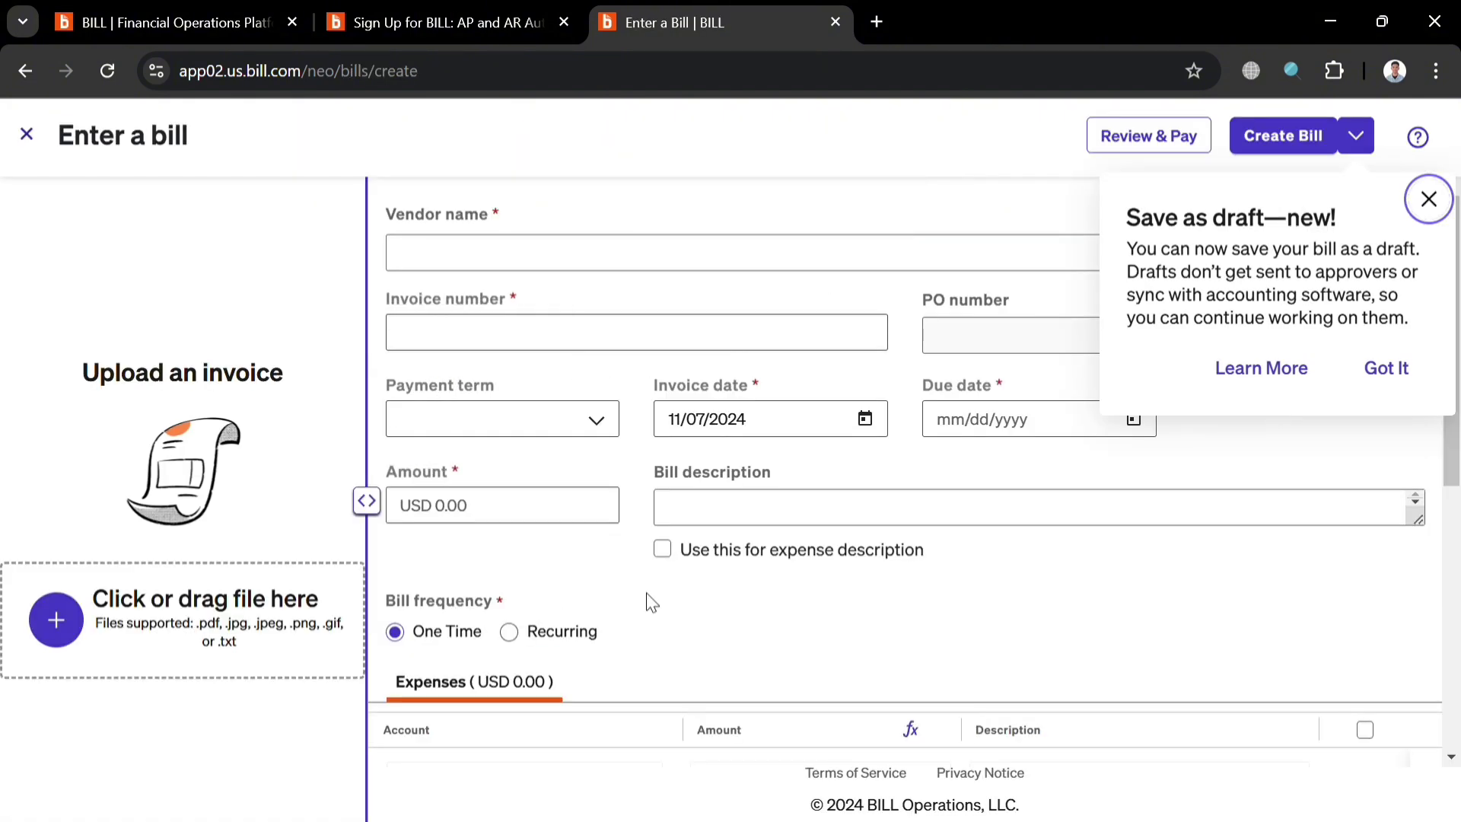
click(1430, 199)
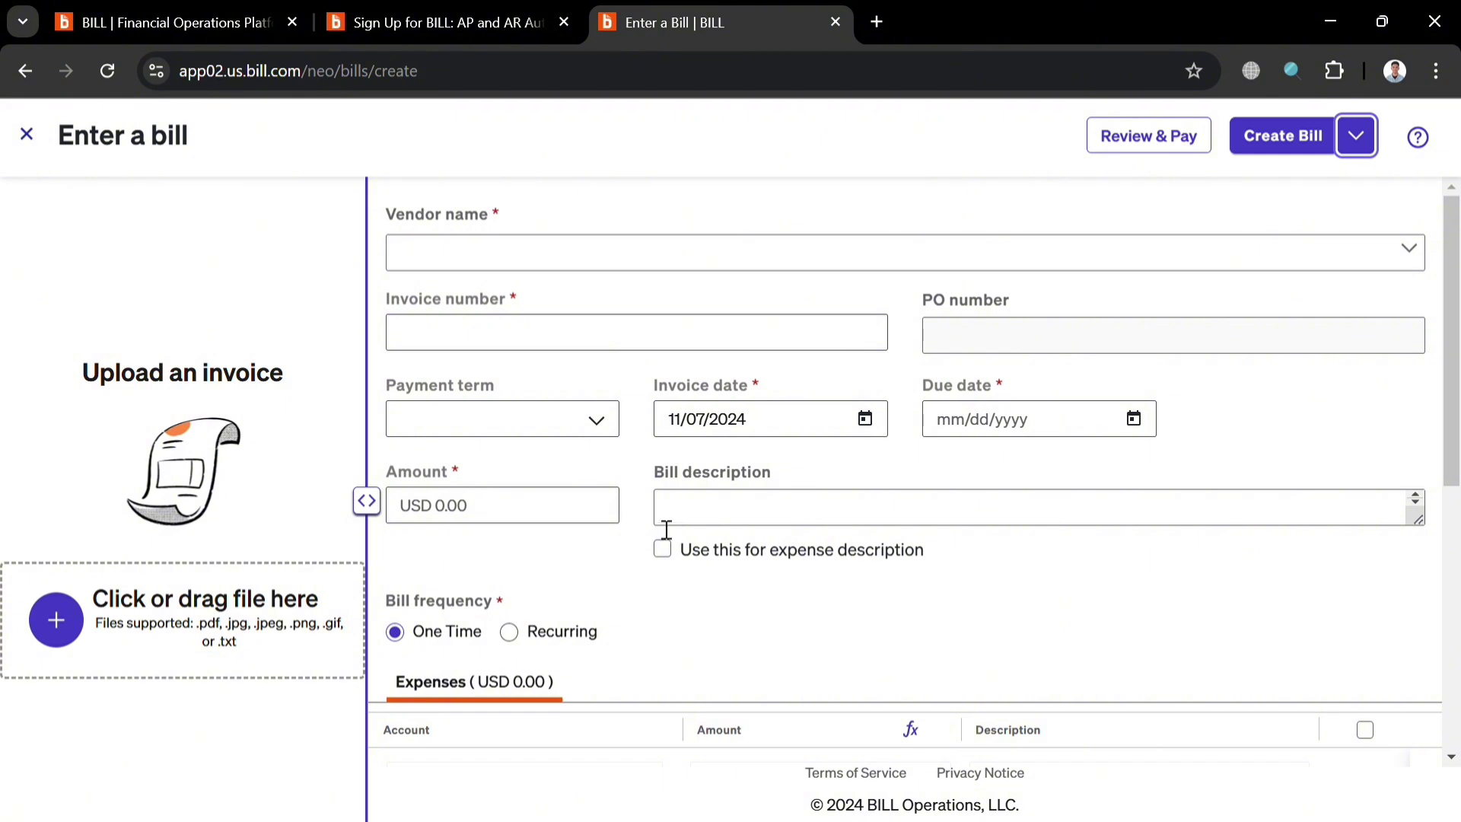
scroll(506, 634, down, 2)
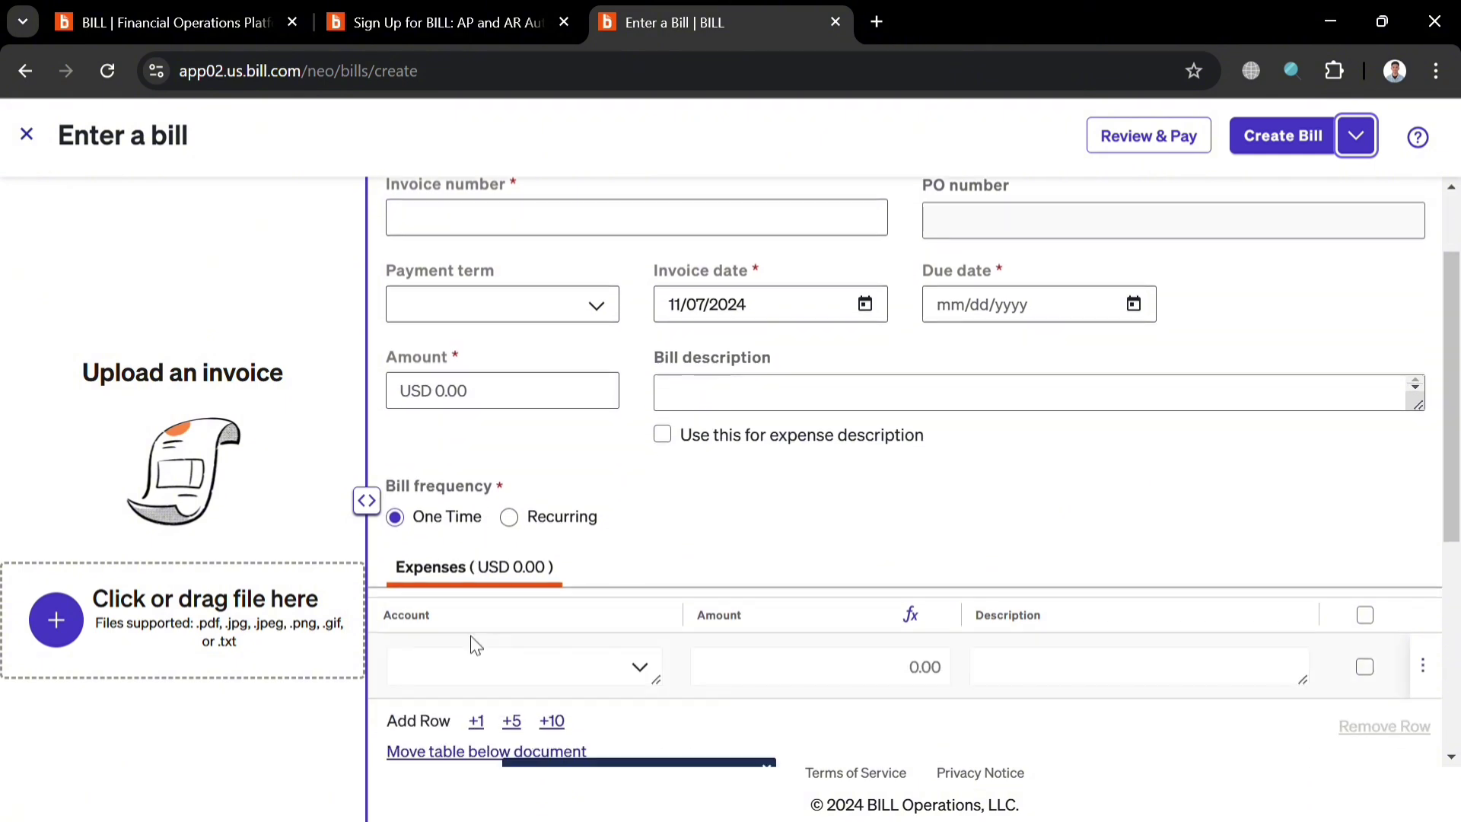
Toggle the bill between Recurring and One Time, check Save as Draft, and close unsaved.
click(522, 523)
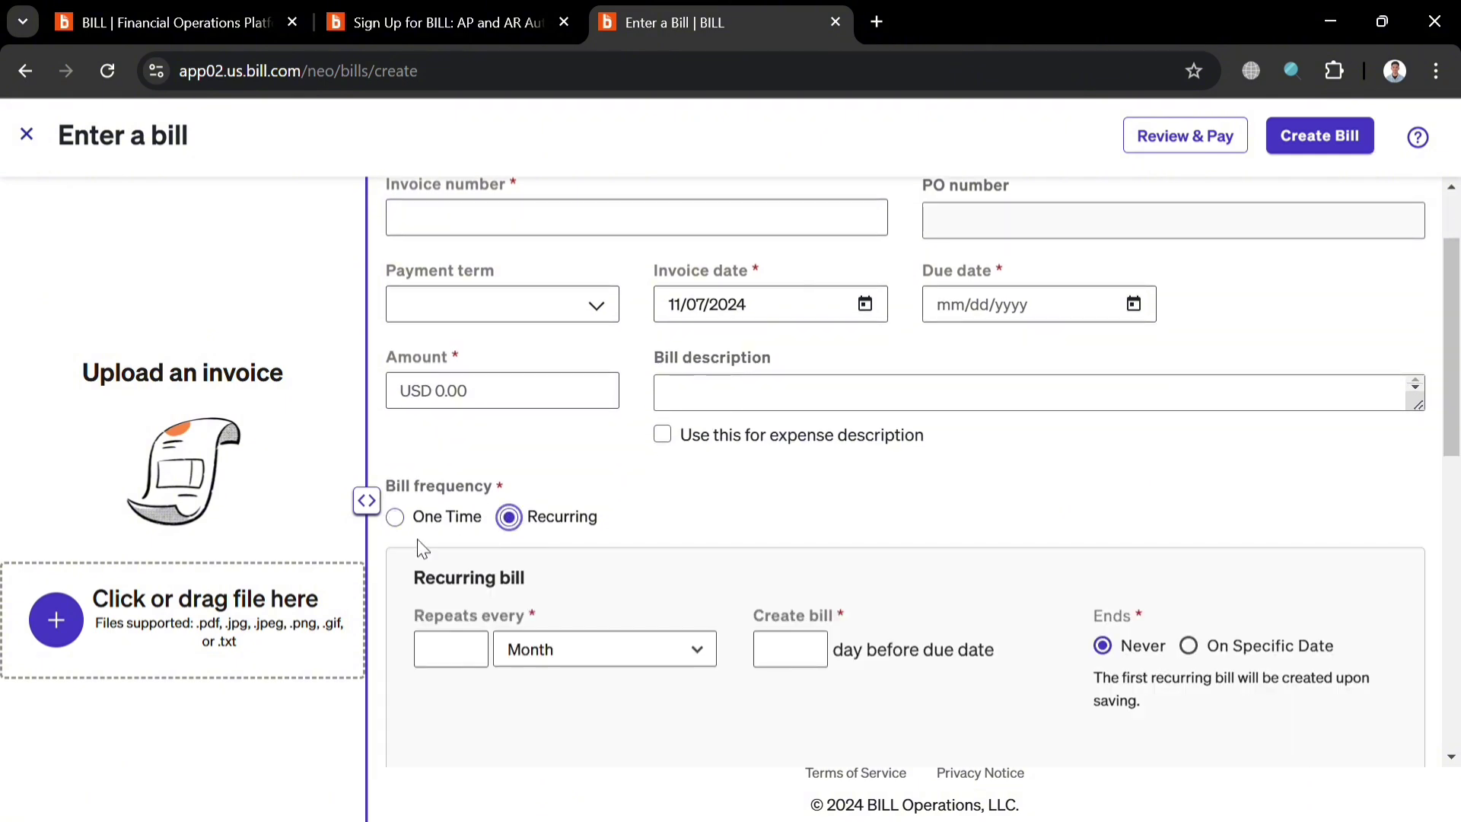
click(396, 518)
scroll(864, 580, down, 3)
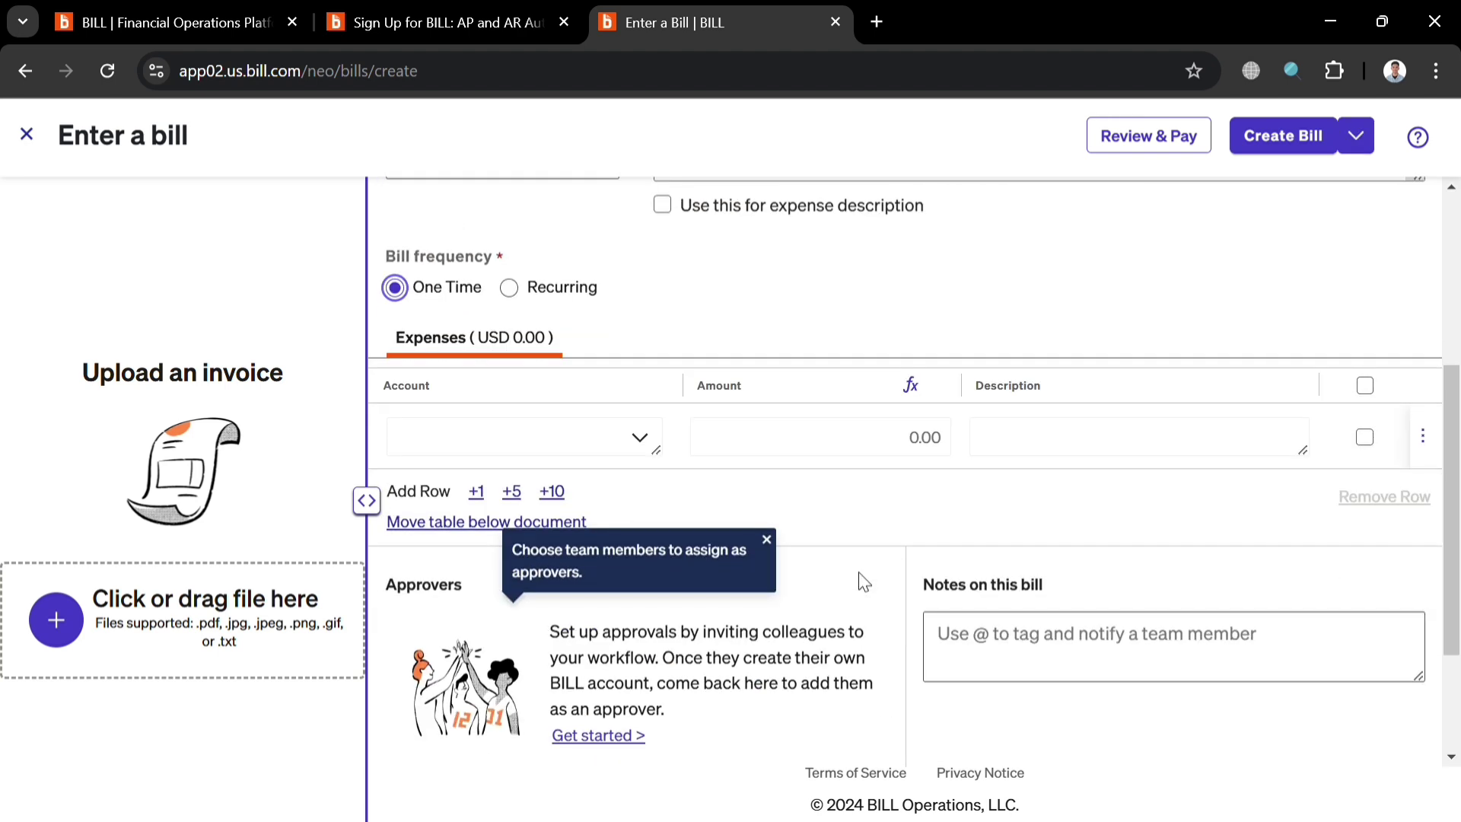
scroll(555, 456, down, 3)
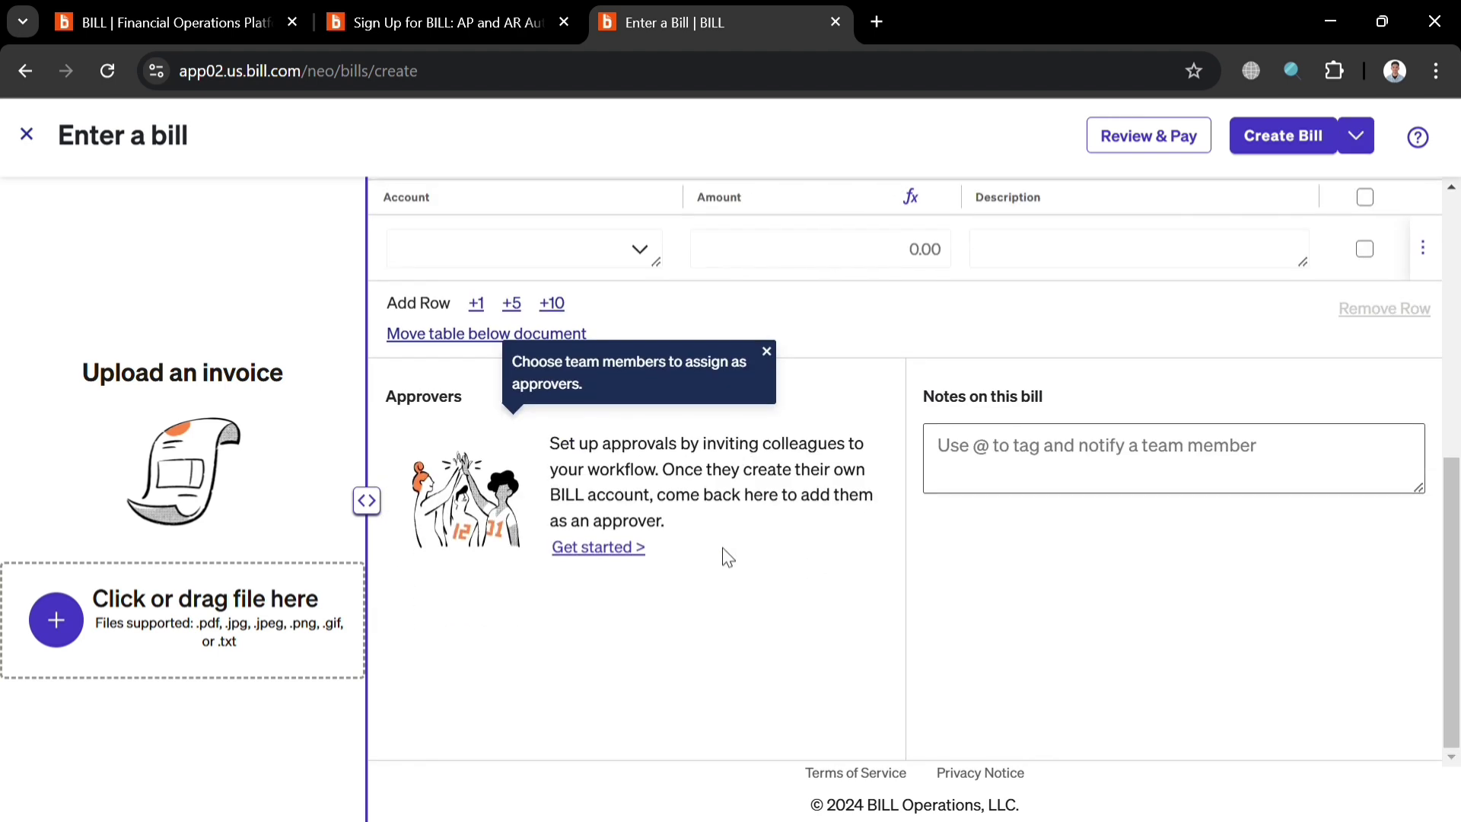
scroll(1012, 525, up, 2)
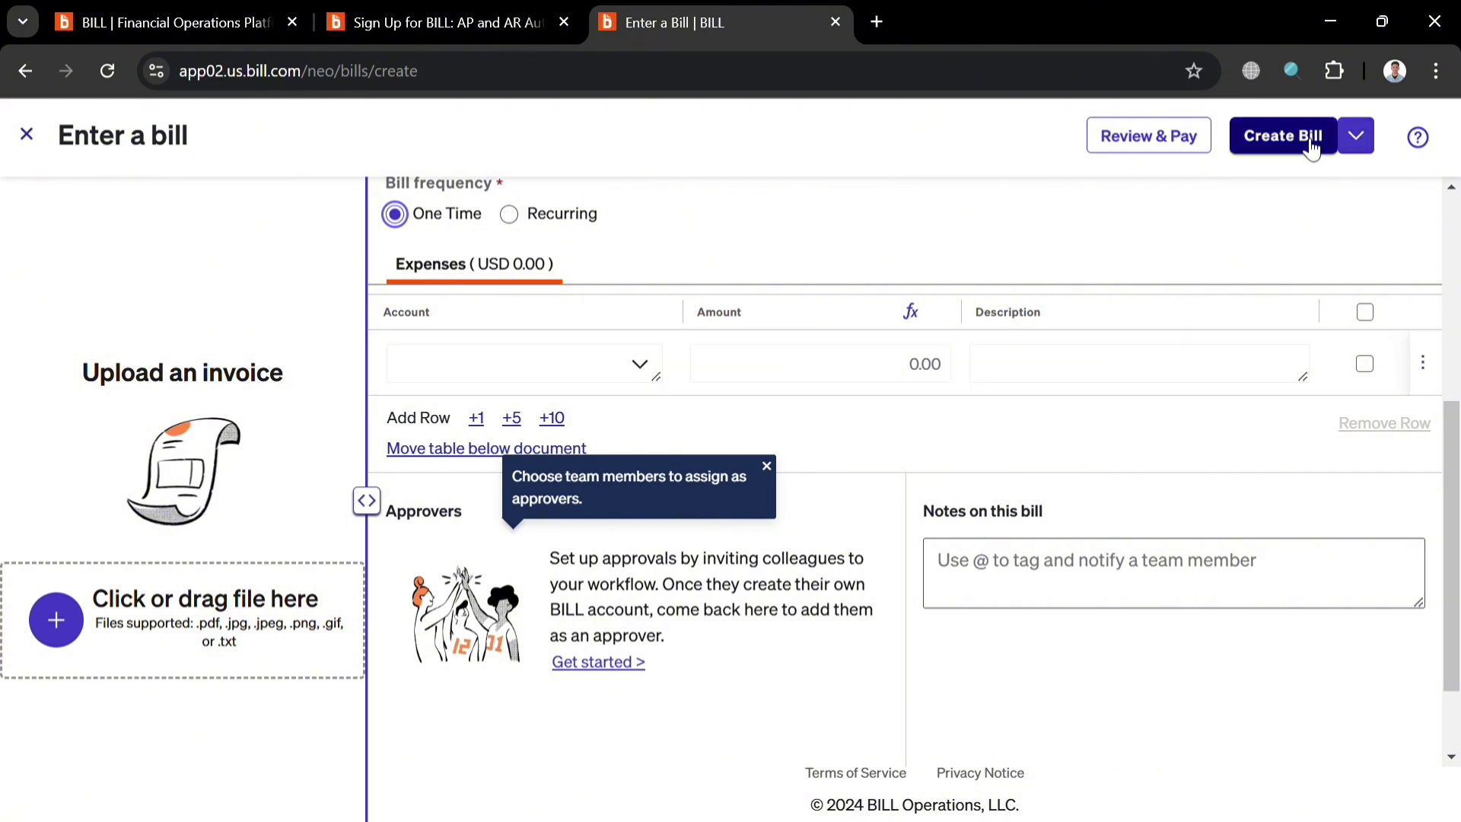
click(1357, 137)
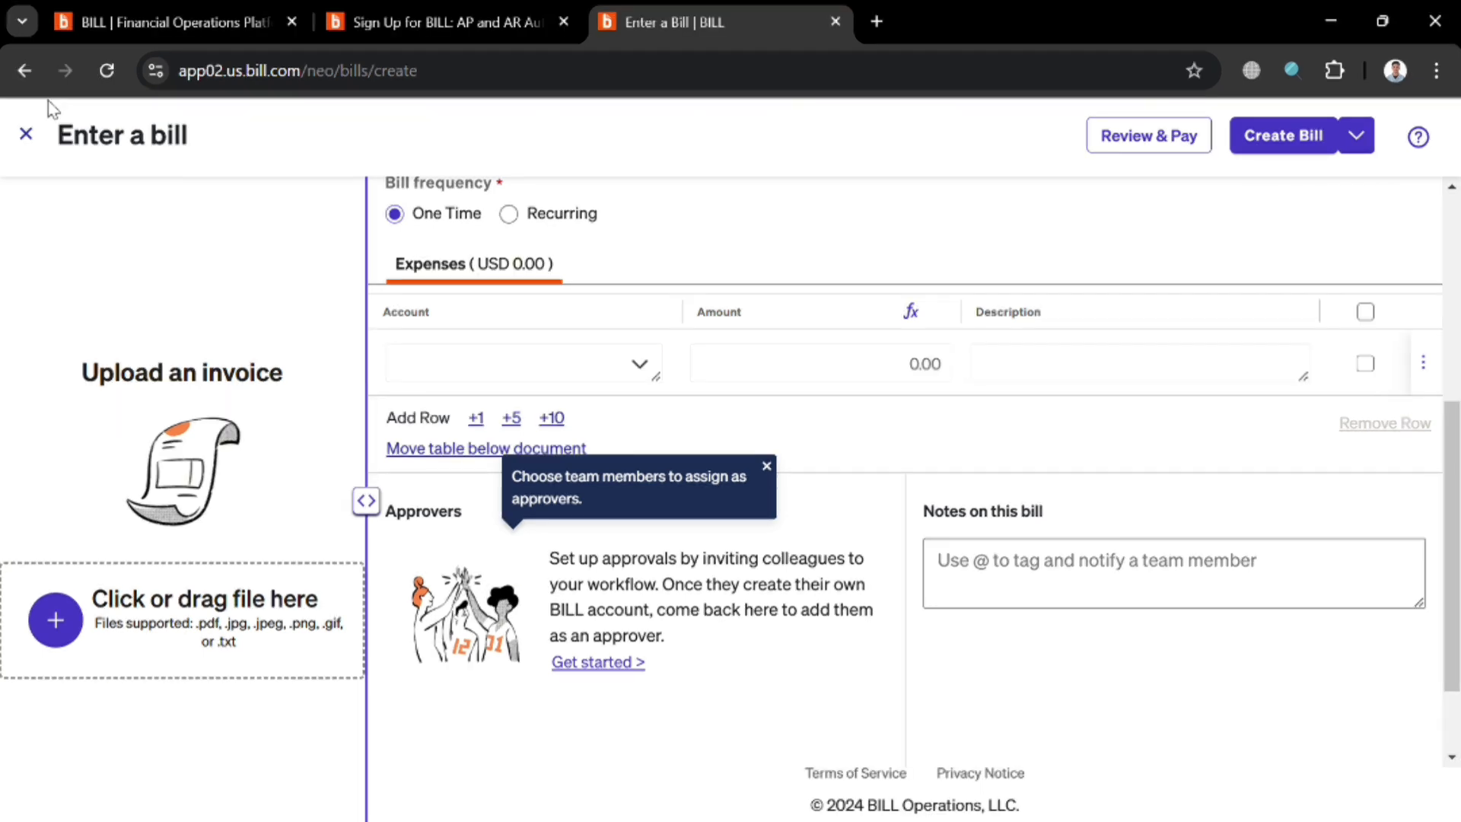
click(26, 137)
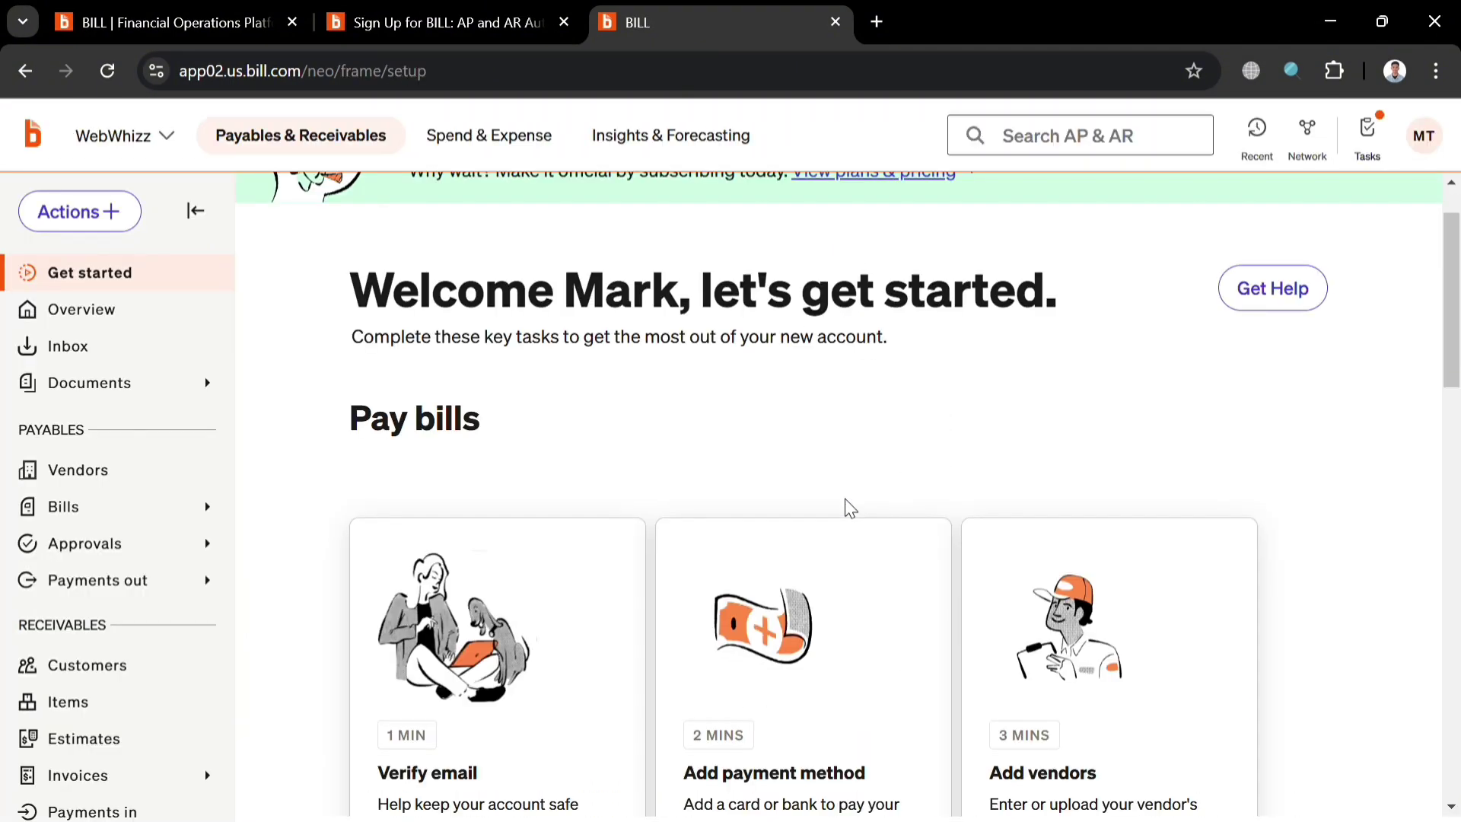
scroll(854, 506, down, 4)
scroll(855, 508, down, 5)
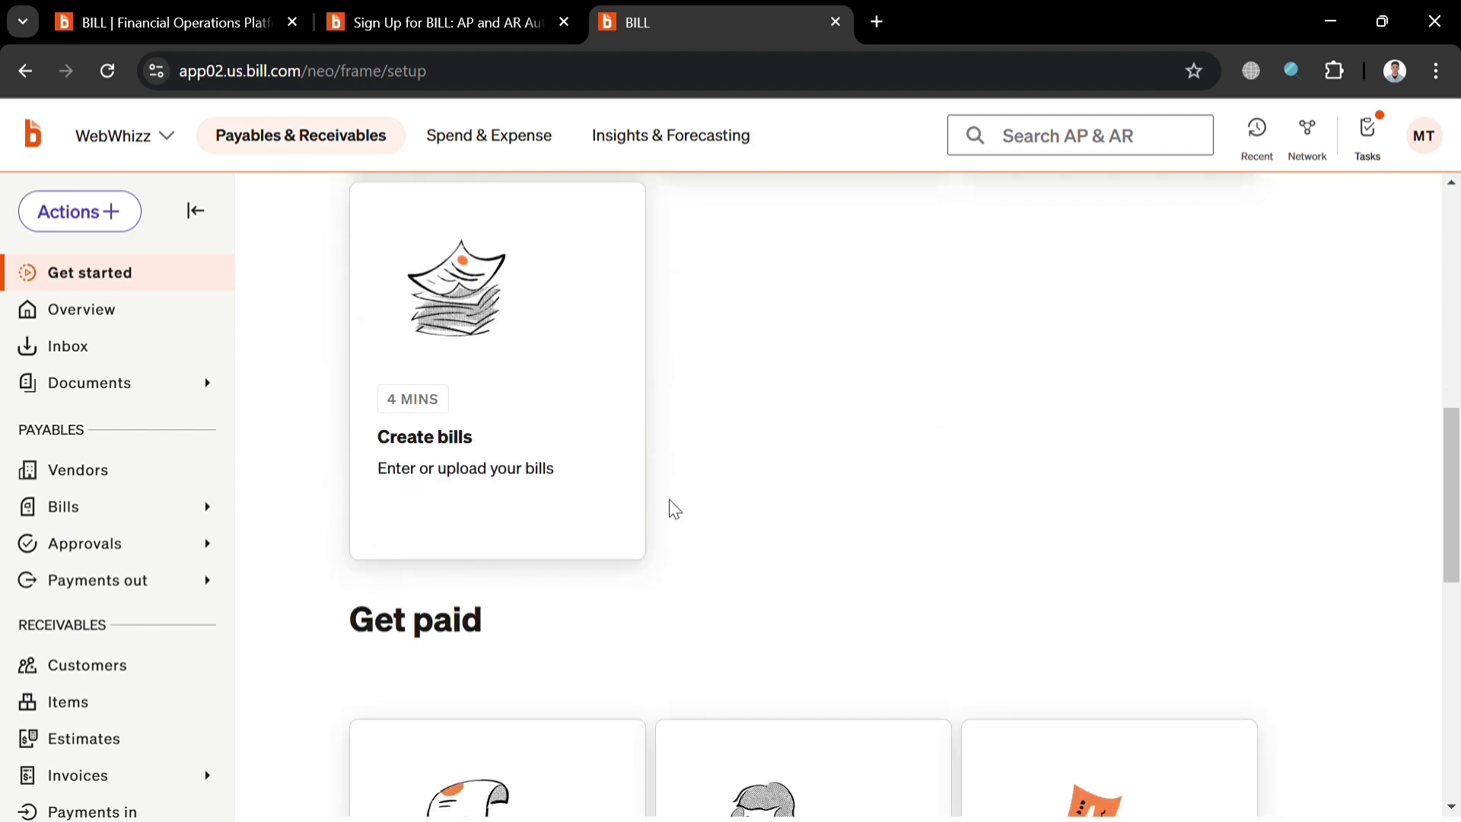
click(564, 427)
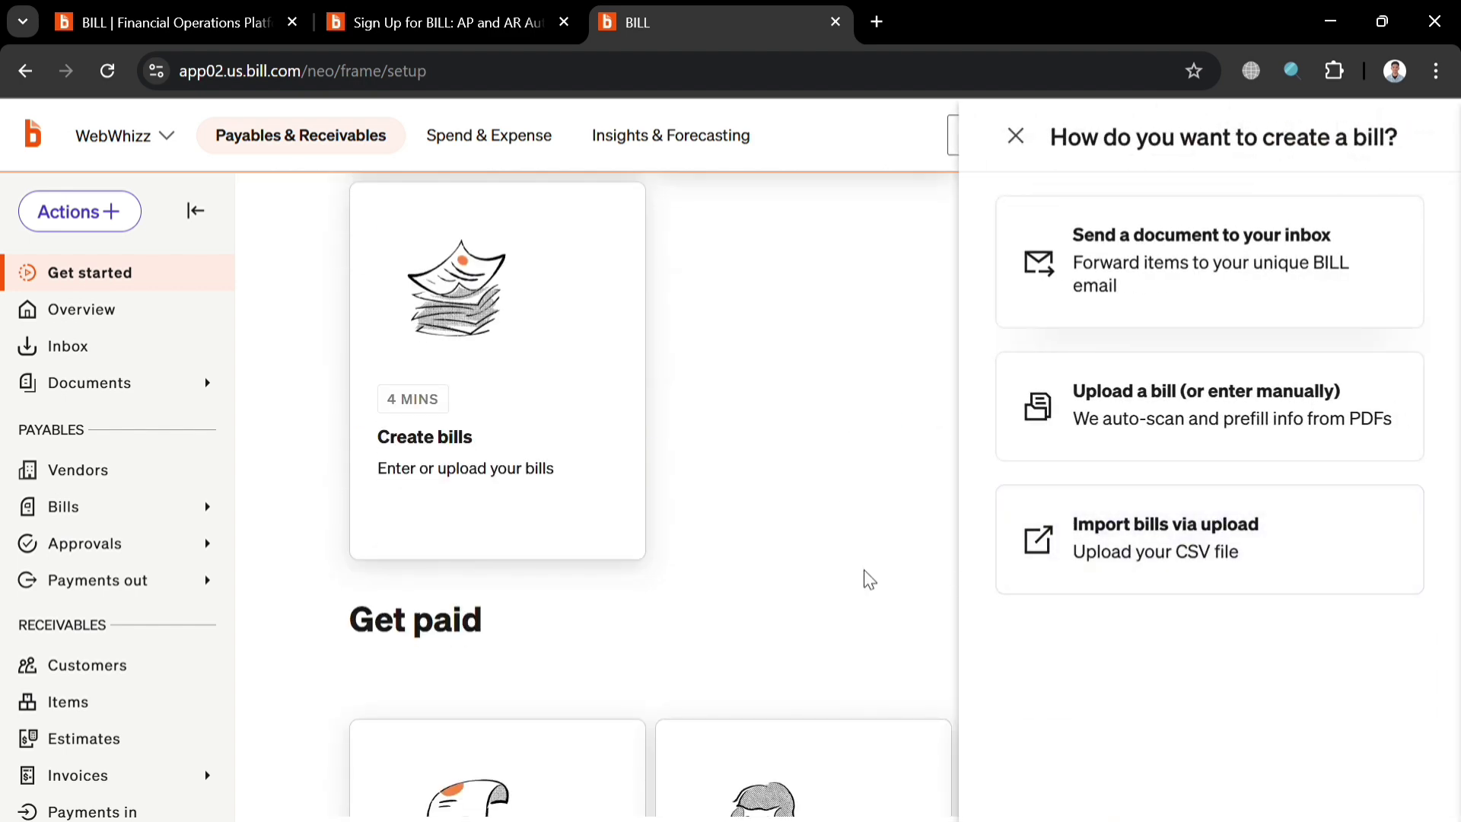
click(1149, 500)
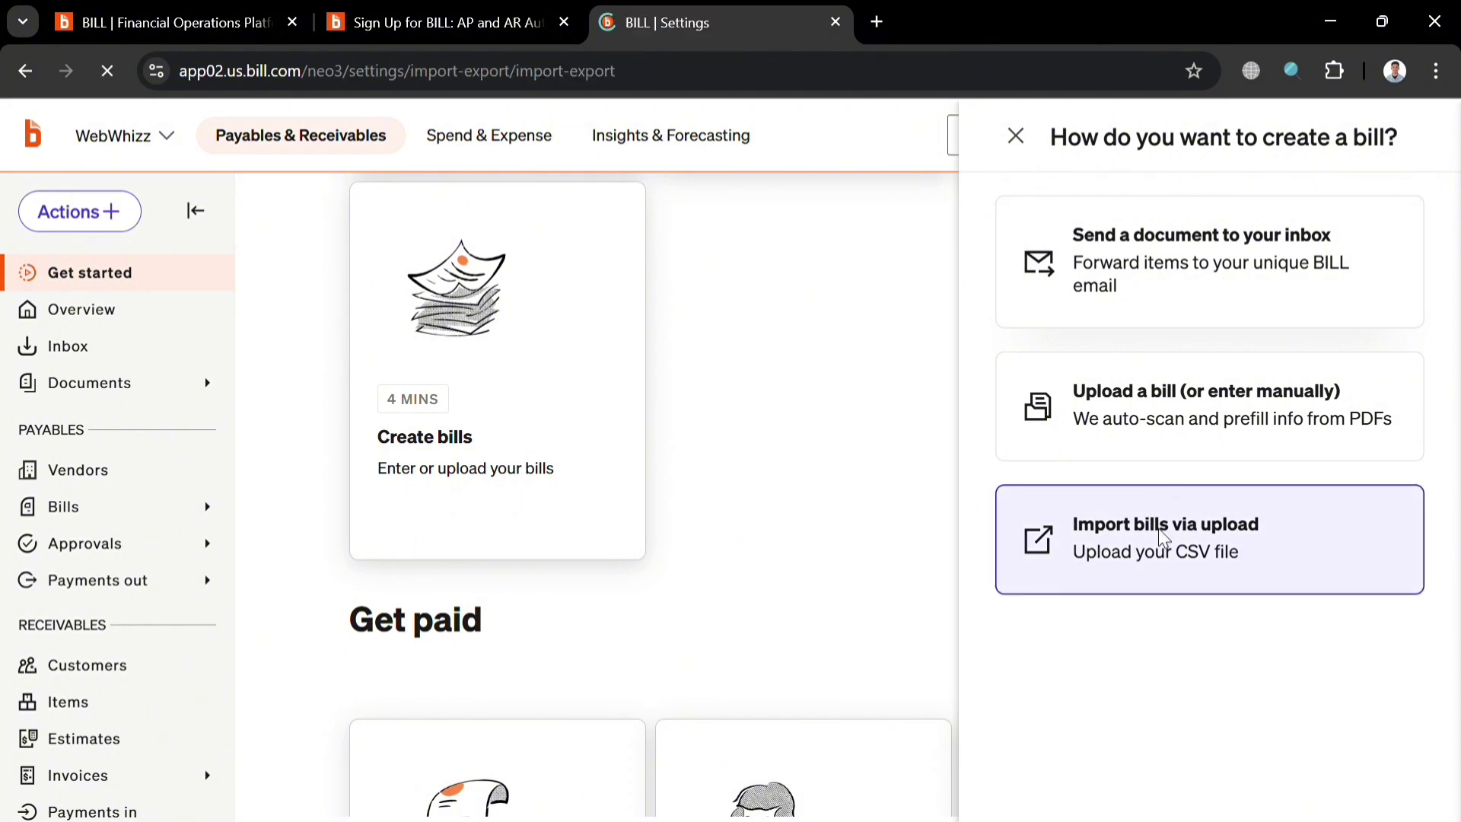
click(26, 65)
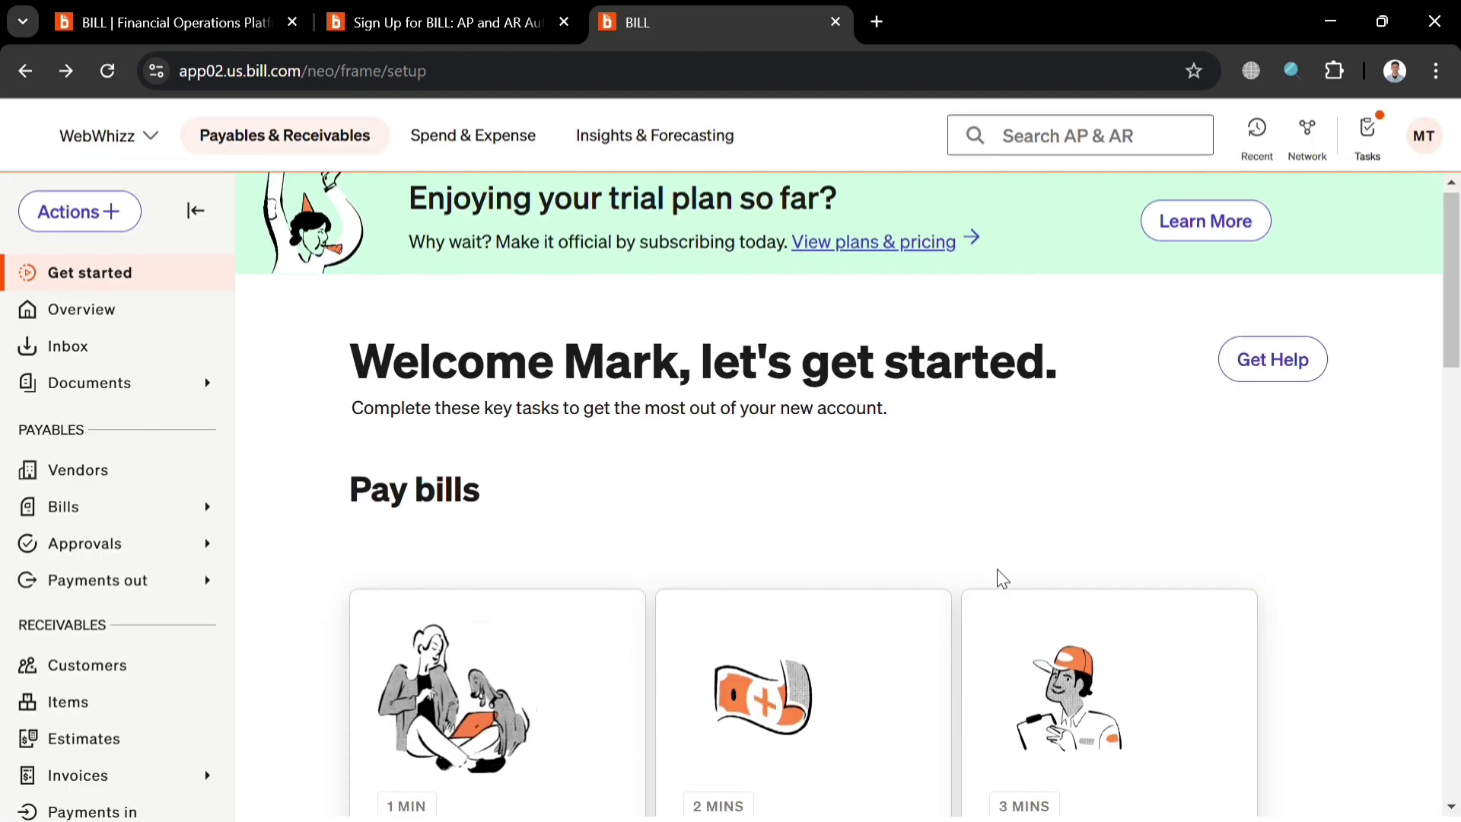
scroll(997, 577, down, 10)
scroll(997, 579, down, 8)
scroll(995, 577, up, 5)
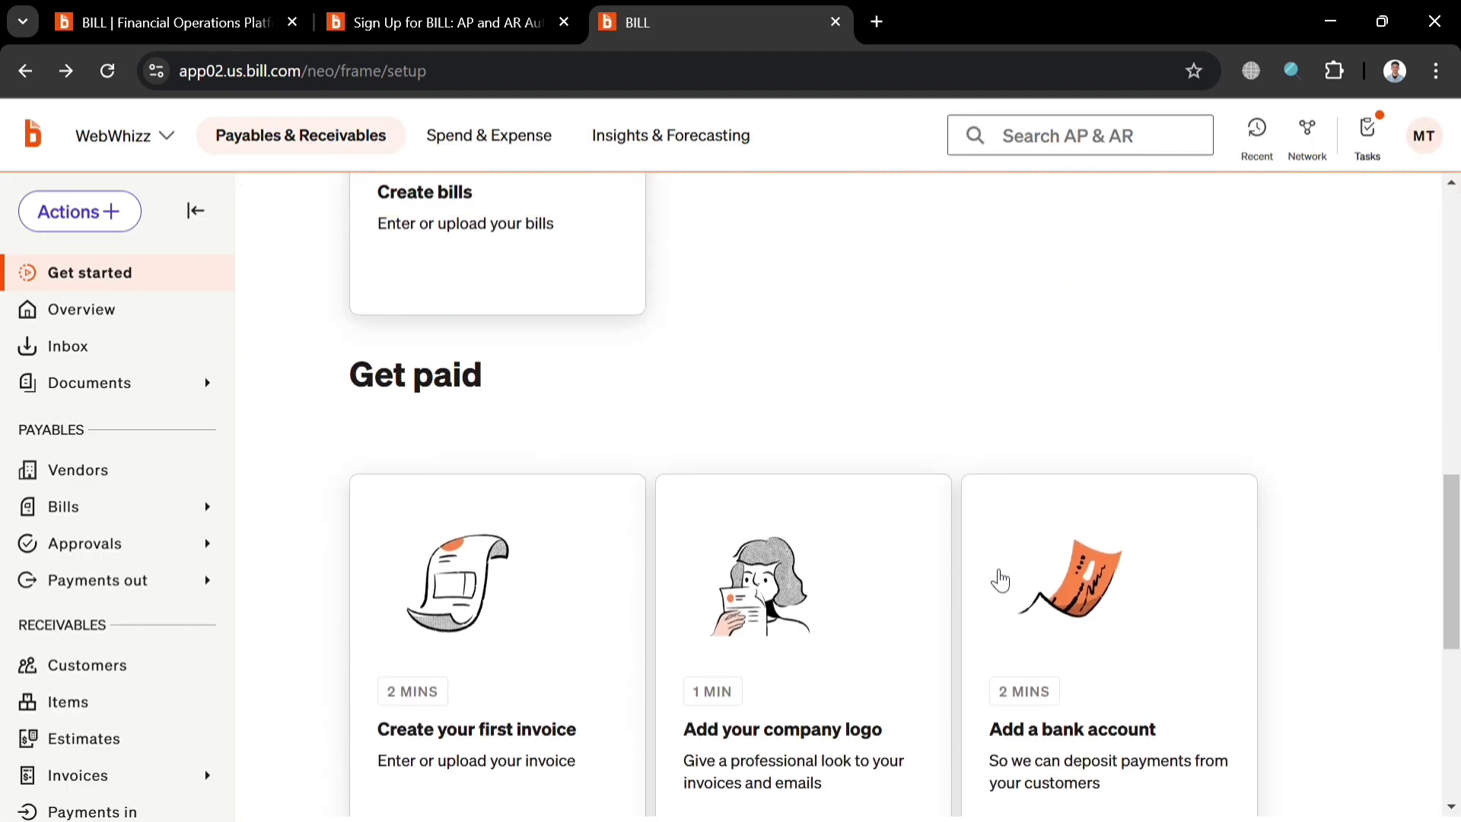
scroll(647, 578, down, 7)
scroll(741, 530, up, 5)
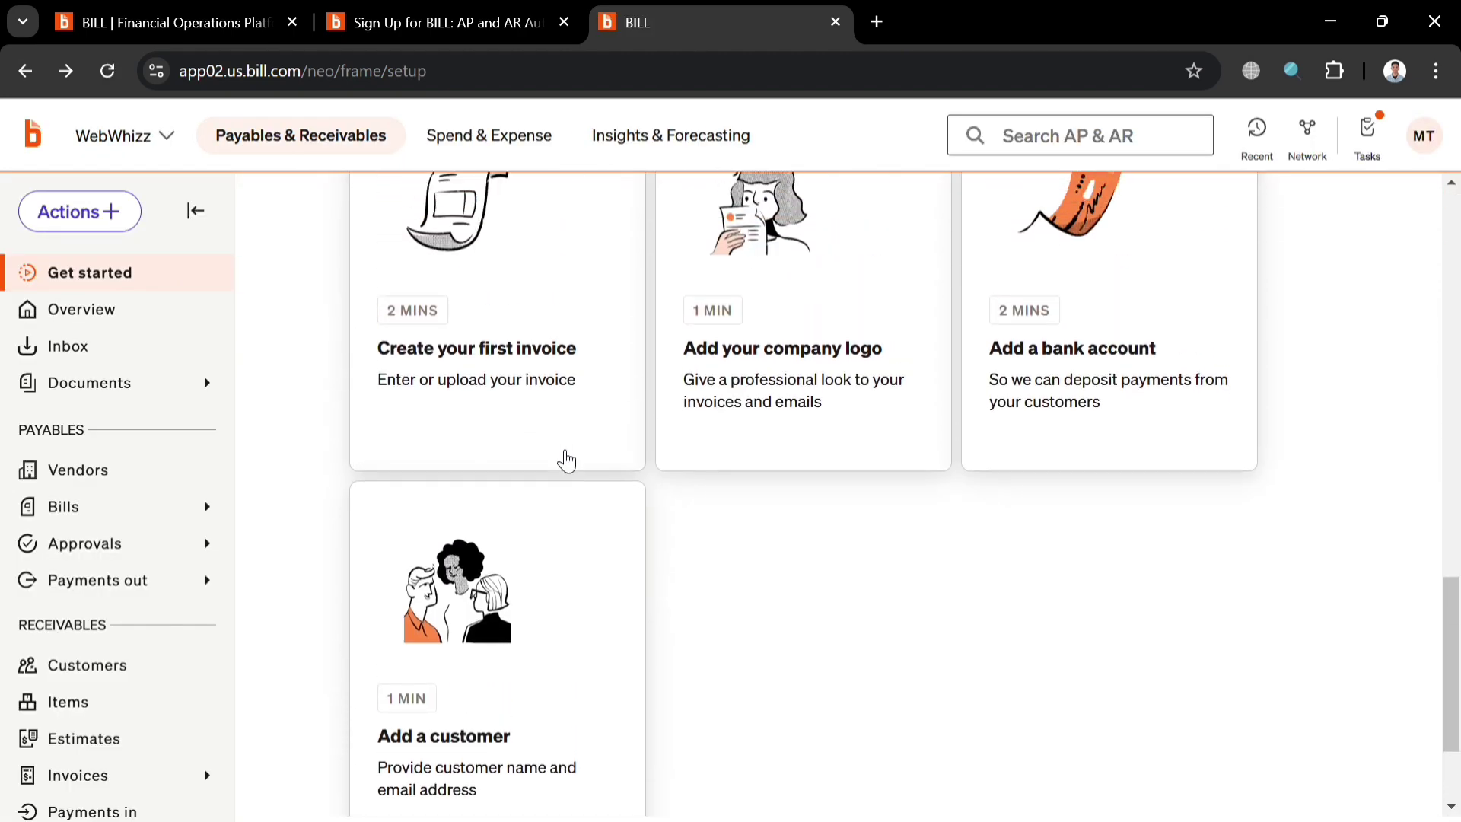
click(511, 525)
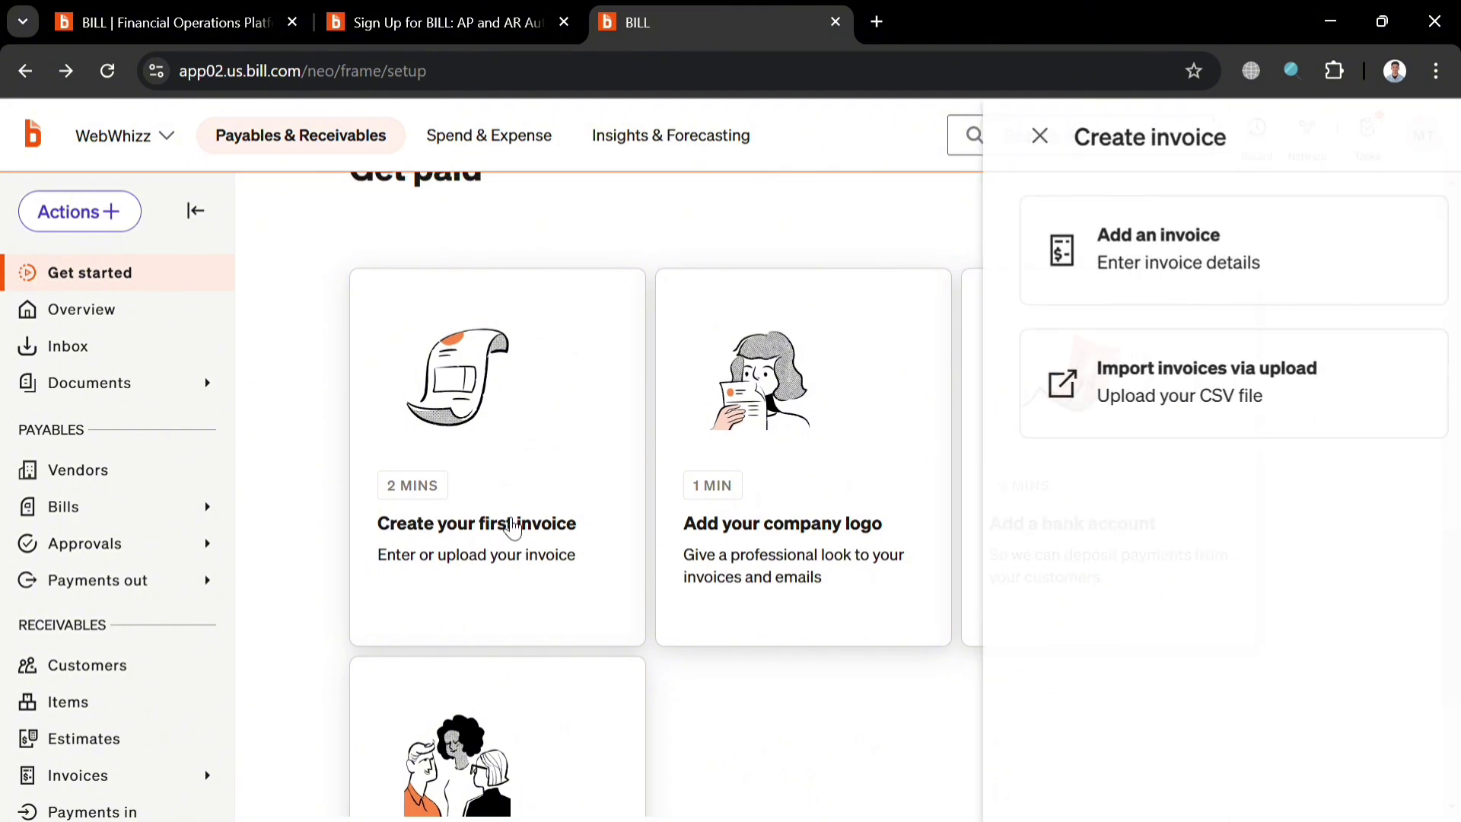
click(1236, 276)
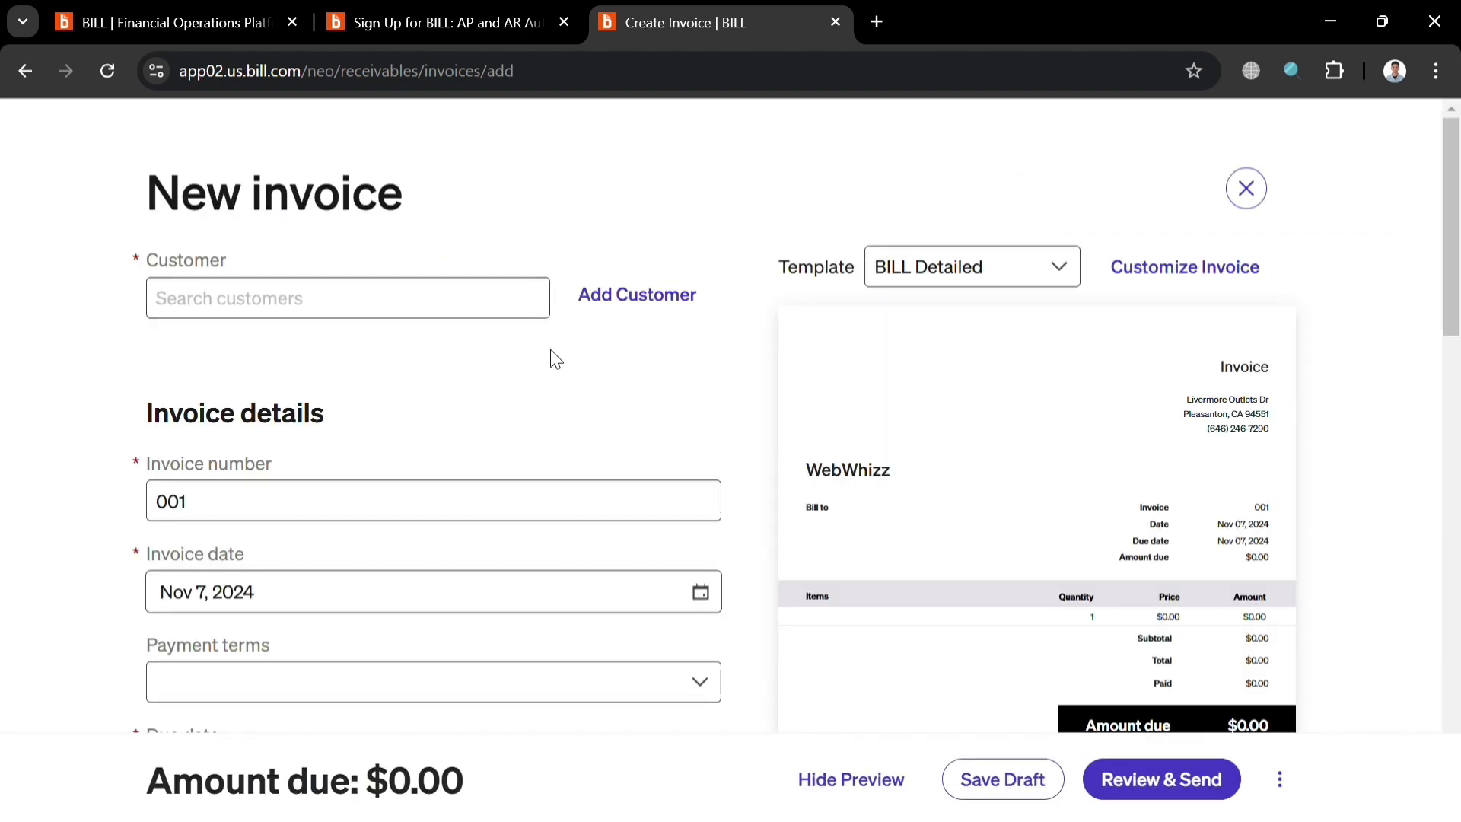
click(491, 521)
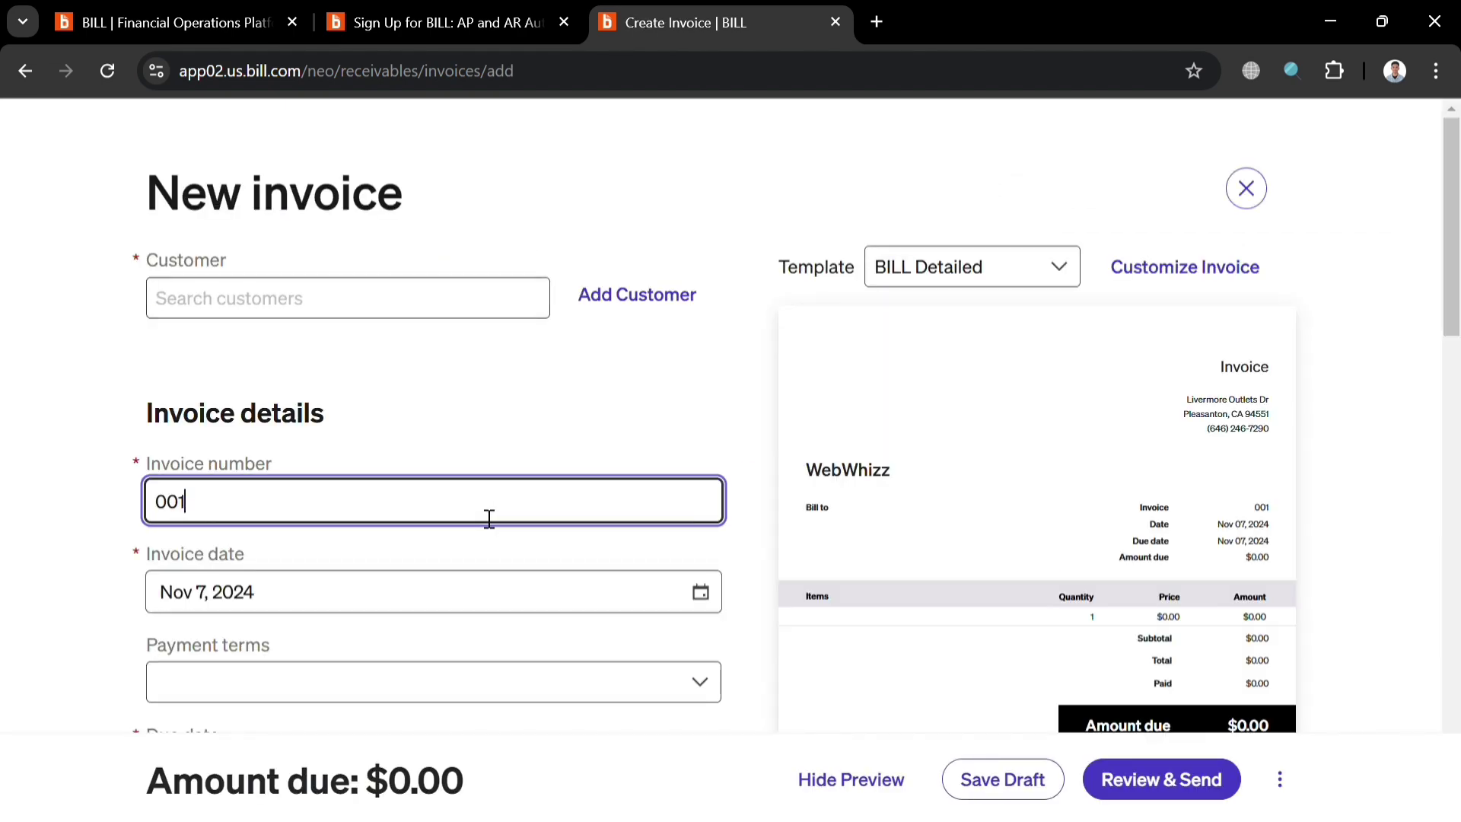
click(1020, 279)
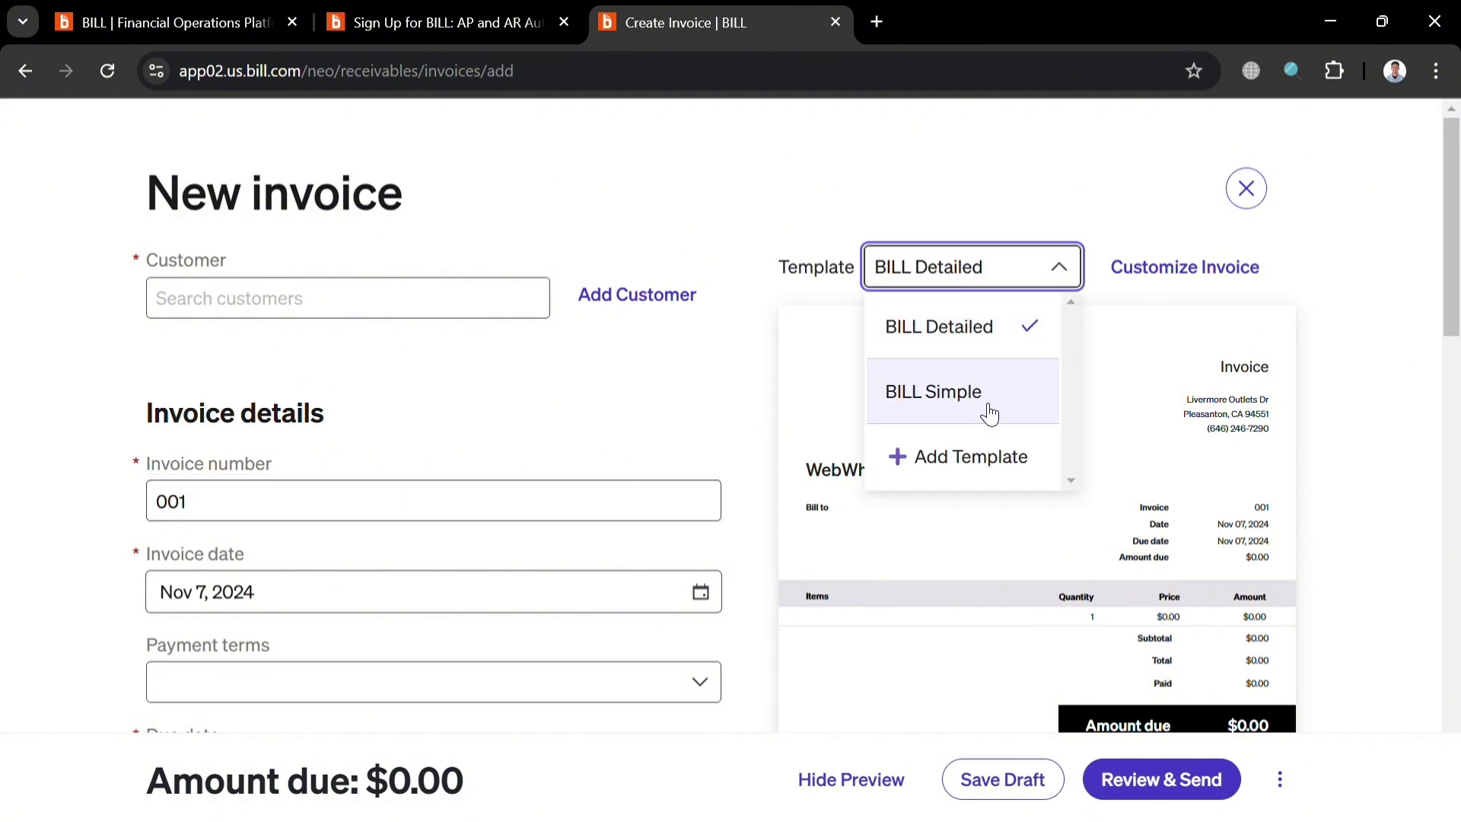
click(742, 415)
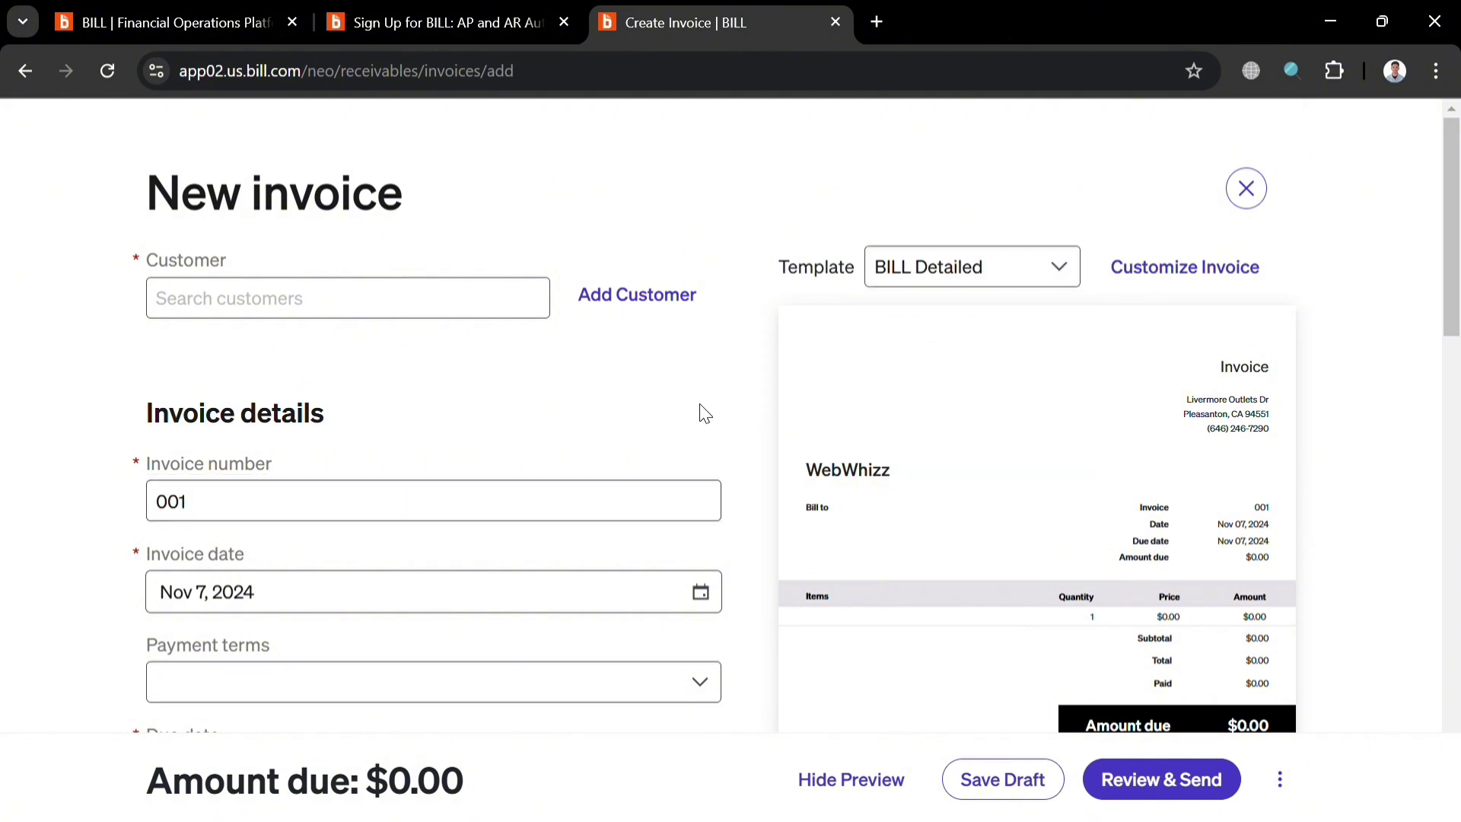
scroll(531, 353, down, 7)
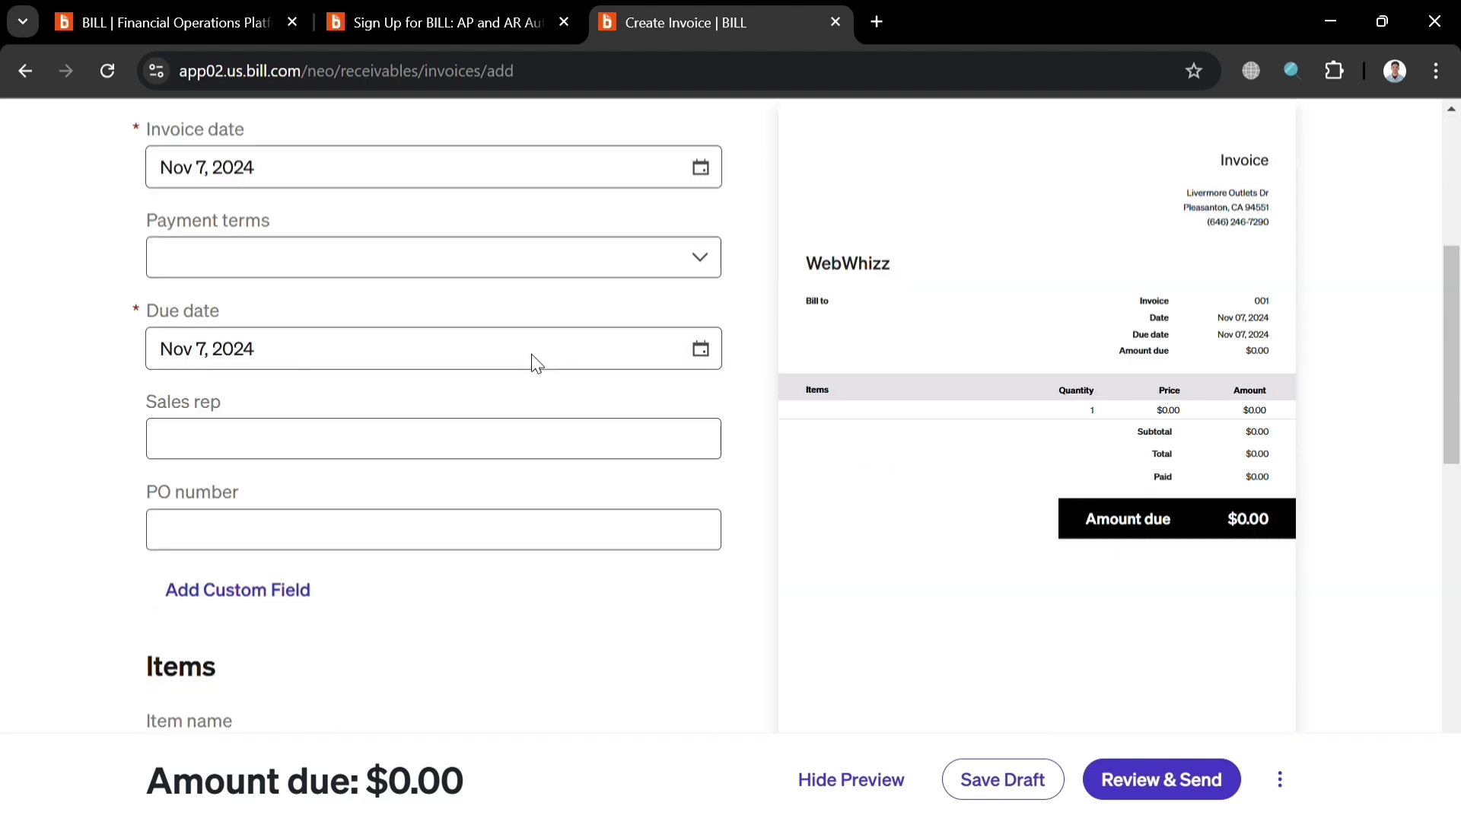
scroll(440, 350, up, 3)
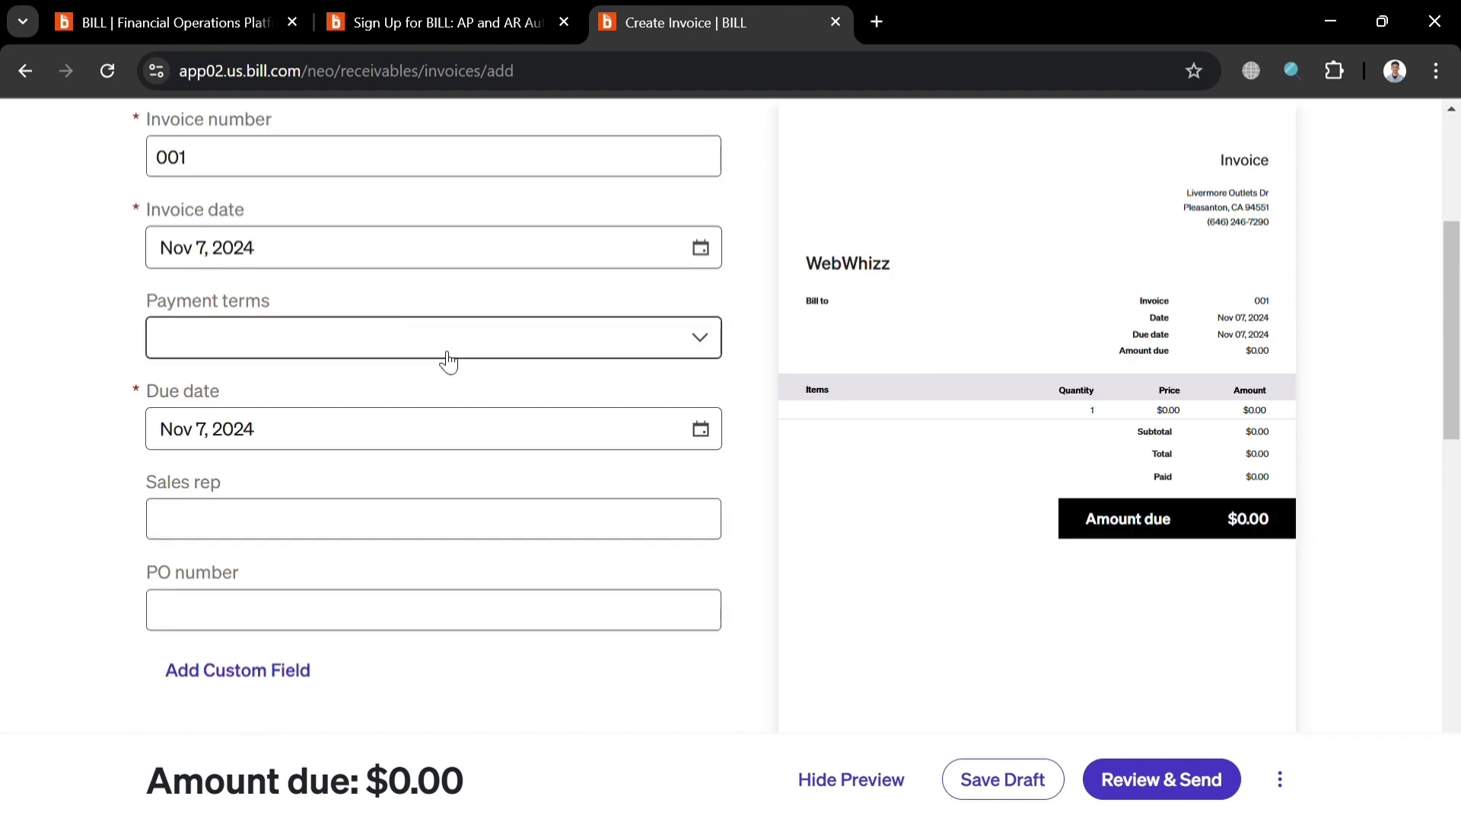
scroll(468, 590, down, 1)
scroll(465, 588, down, 4)
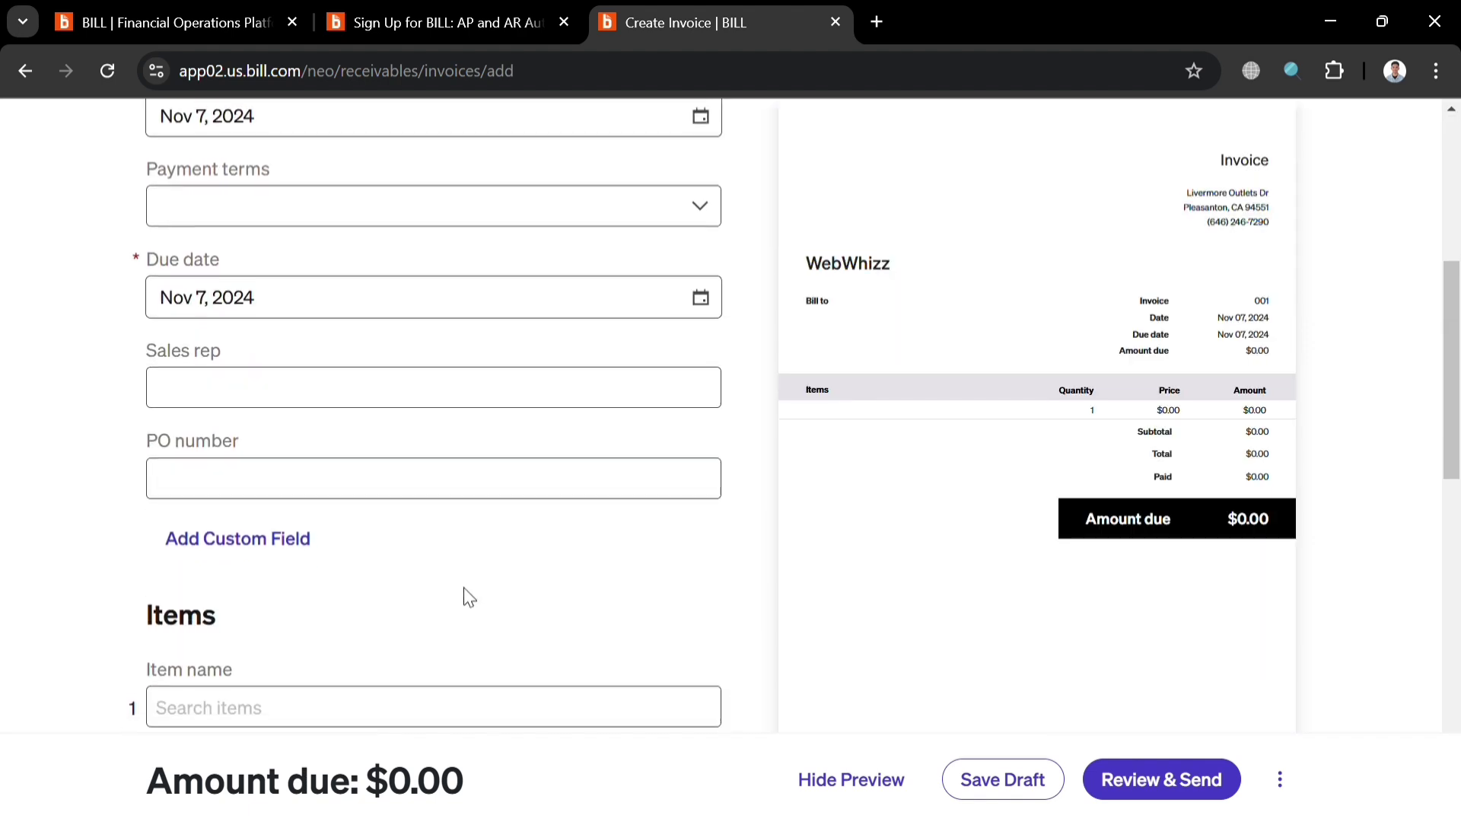
scroll(432, 601, down, 3)
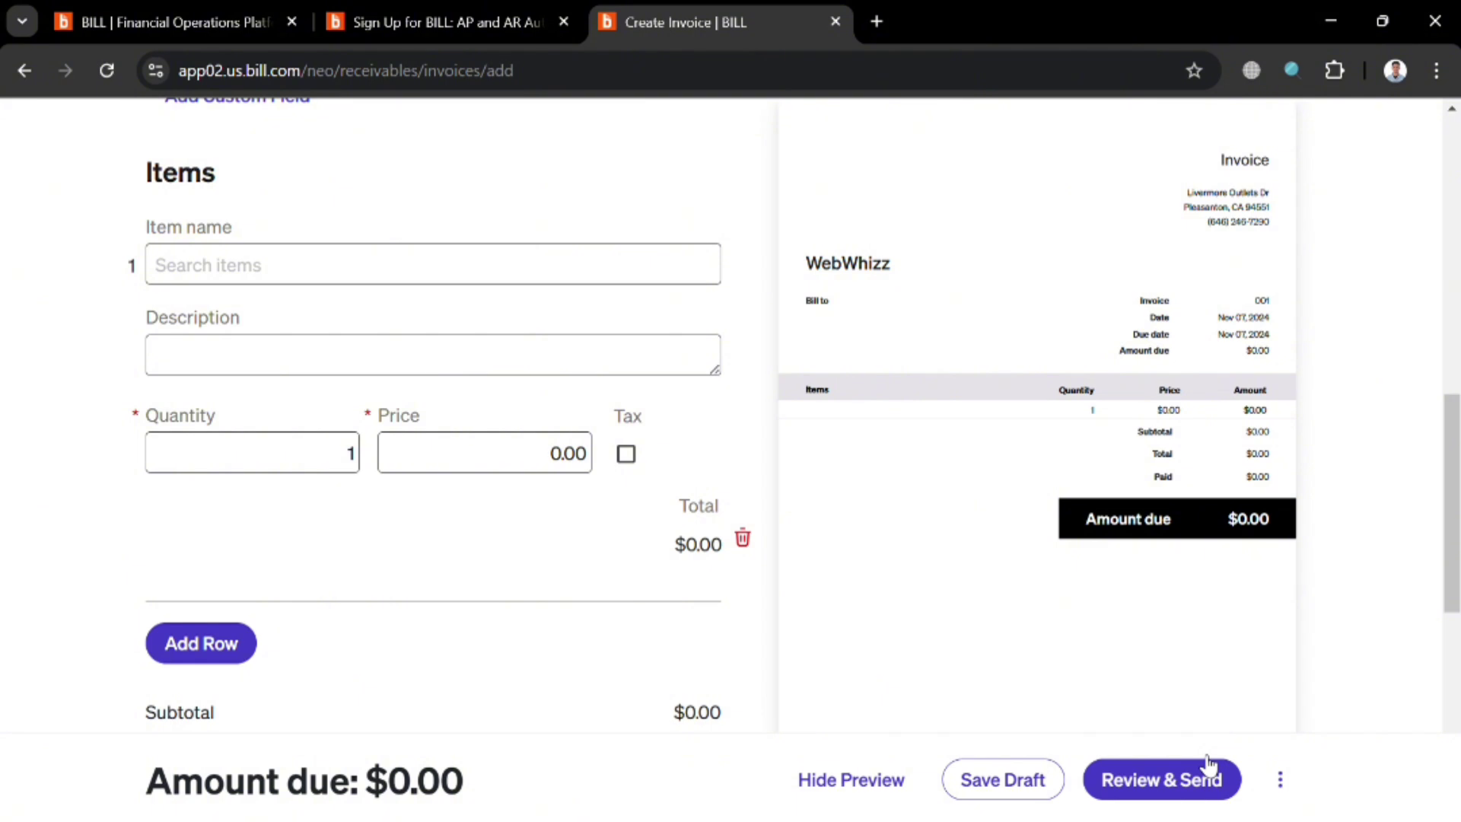
click(1286, 782)
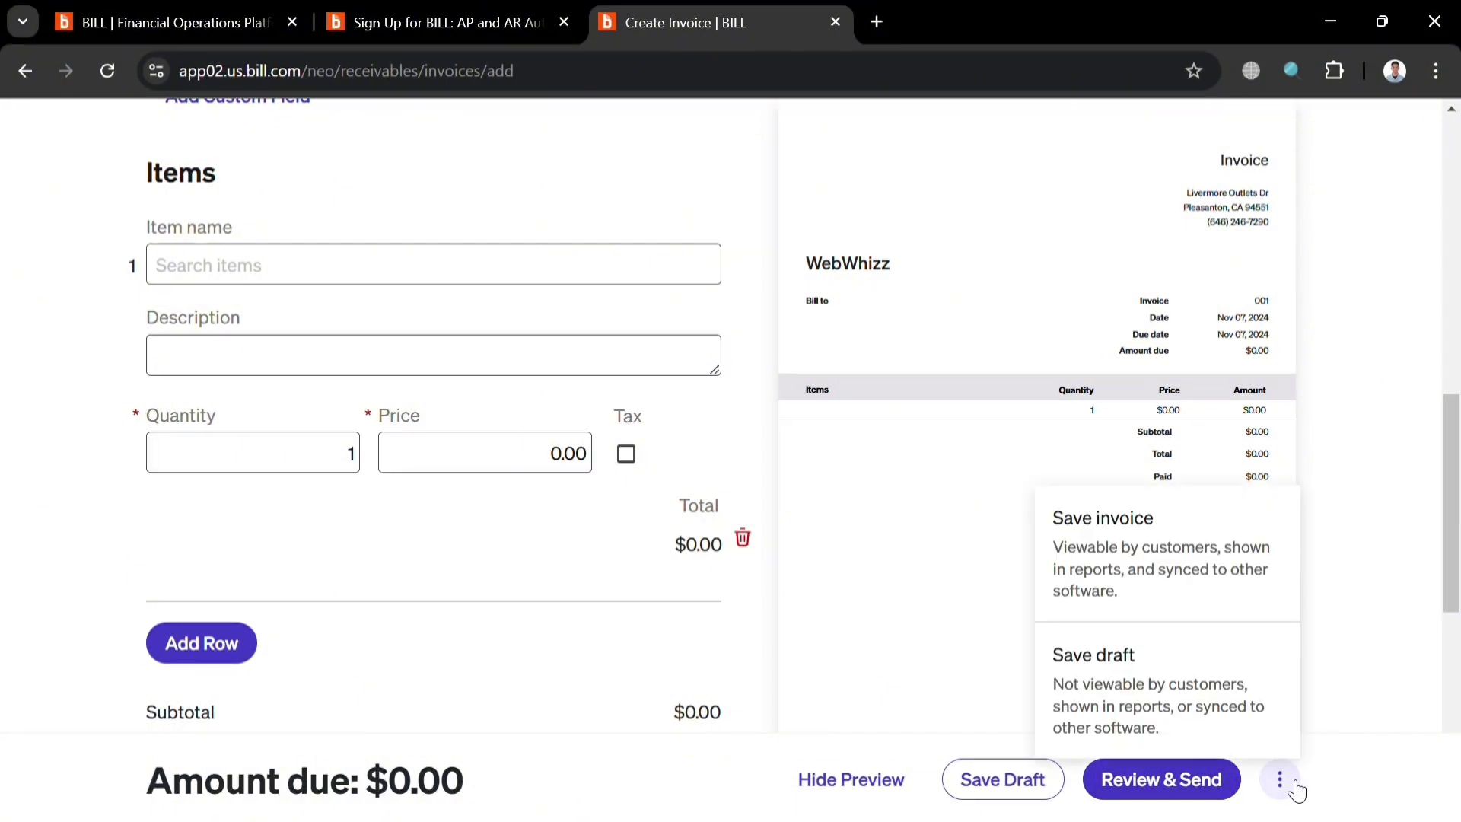
click(1366, 598)
scroll(855, 528, up, 12)
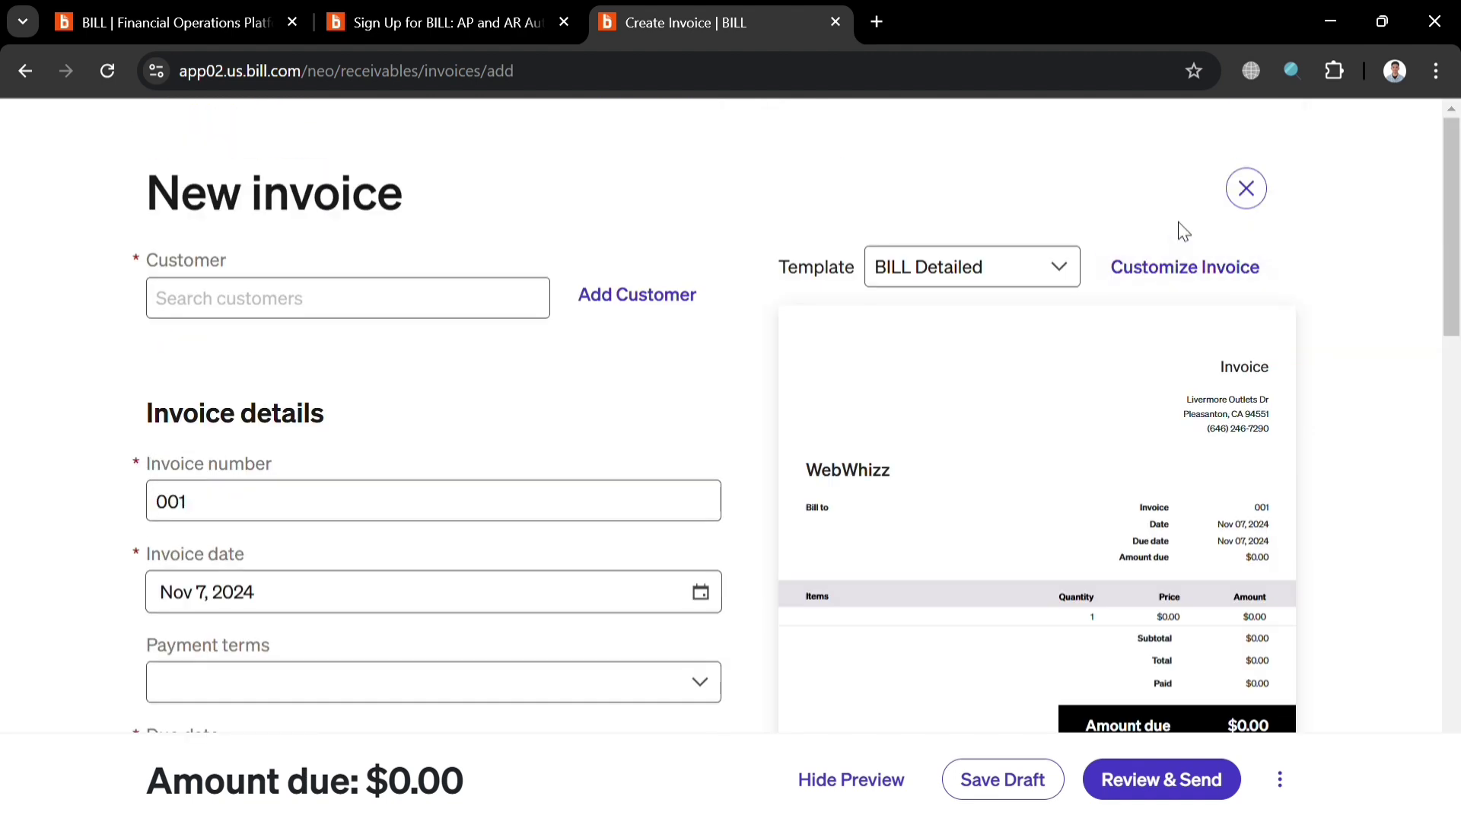
click(1254, 188)
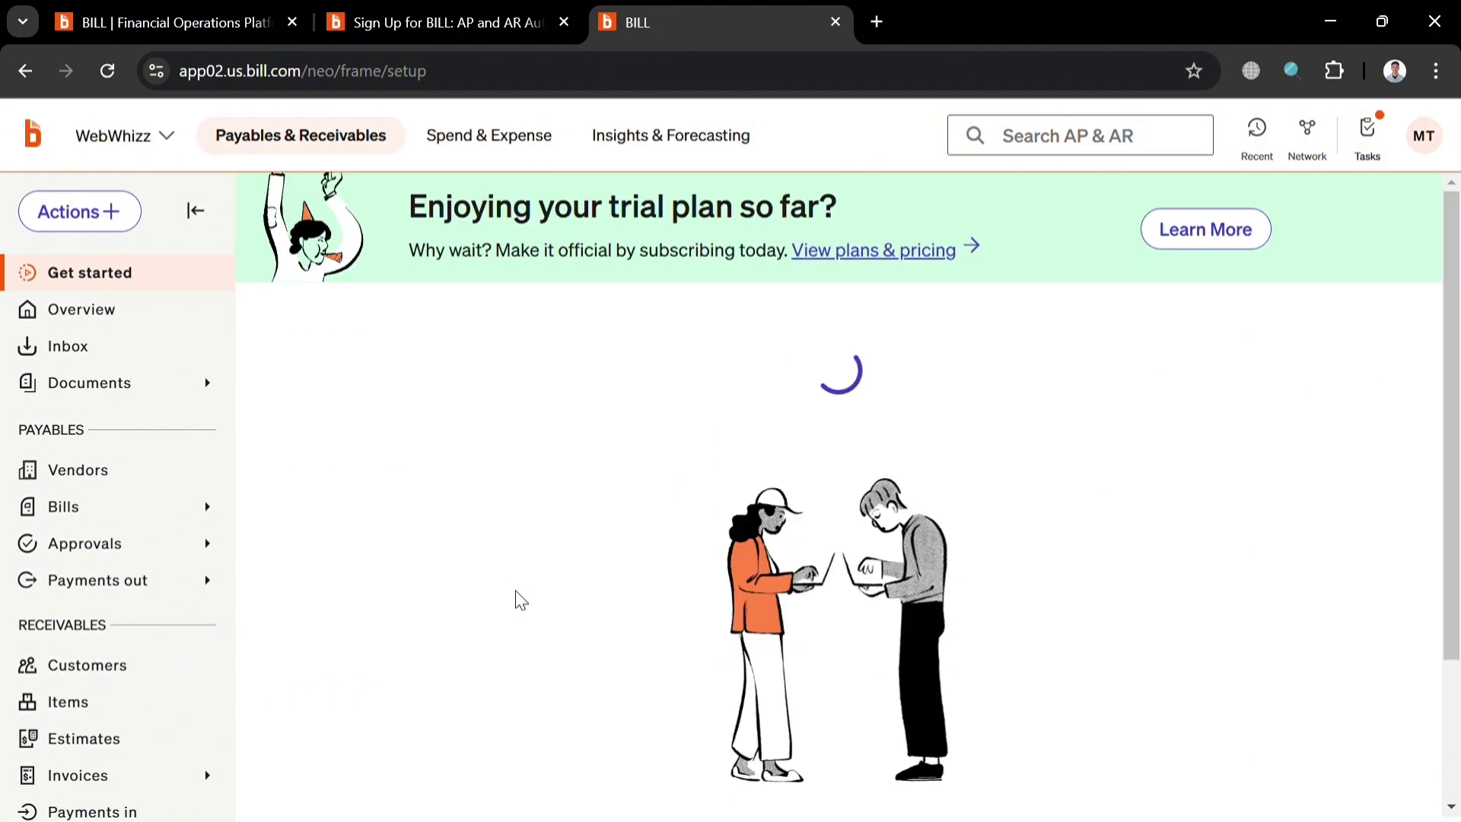
scroll(590, 567, down, 10)
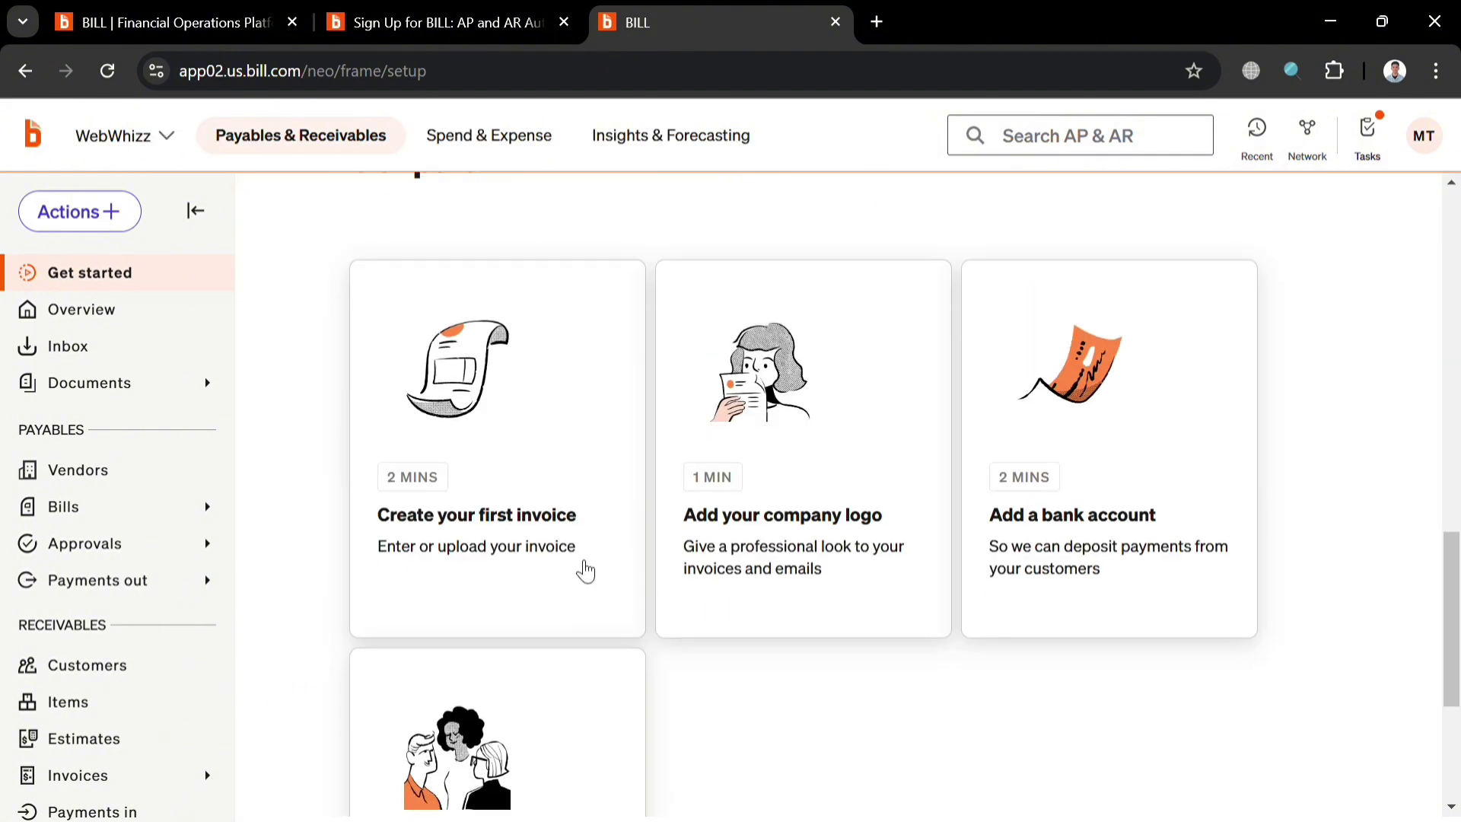
scroll(776, 476, down, 2)
click(879, 320)
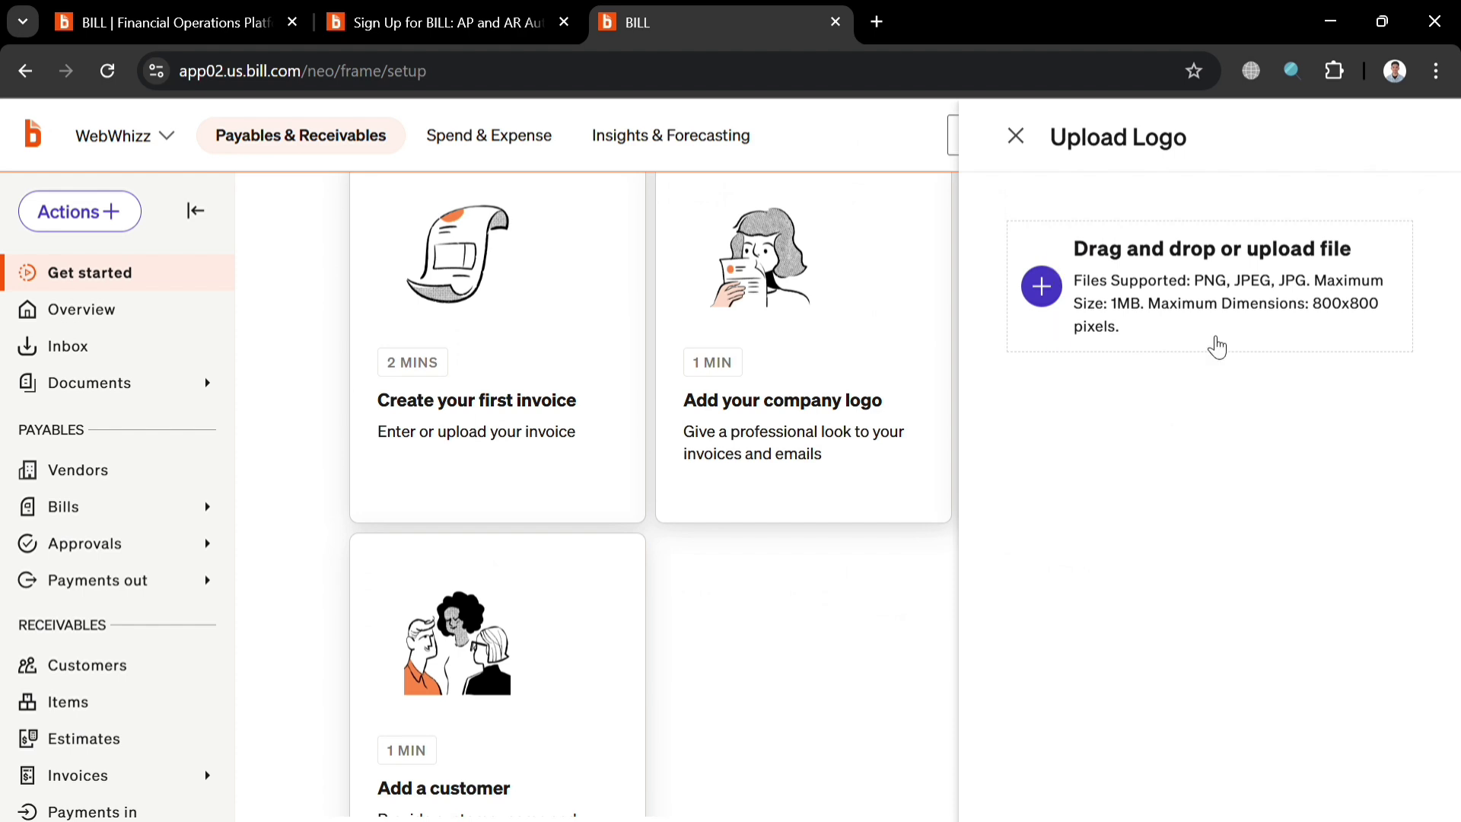
click(1016, 137)
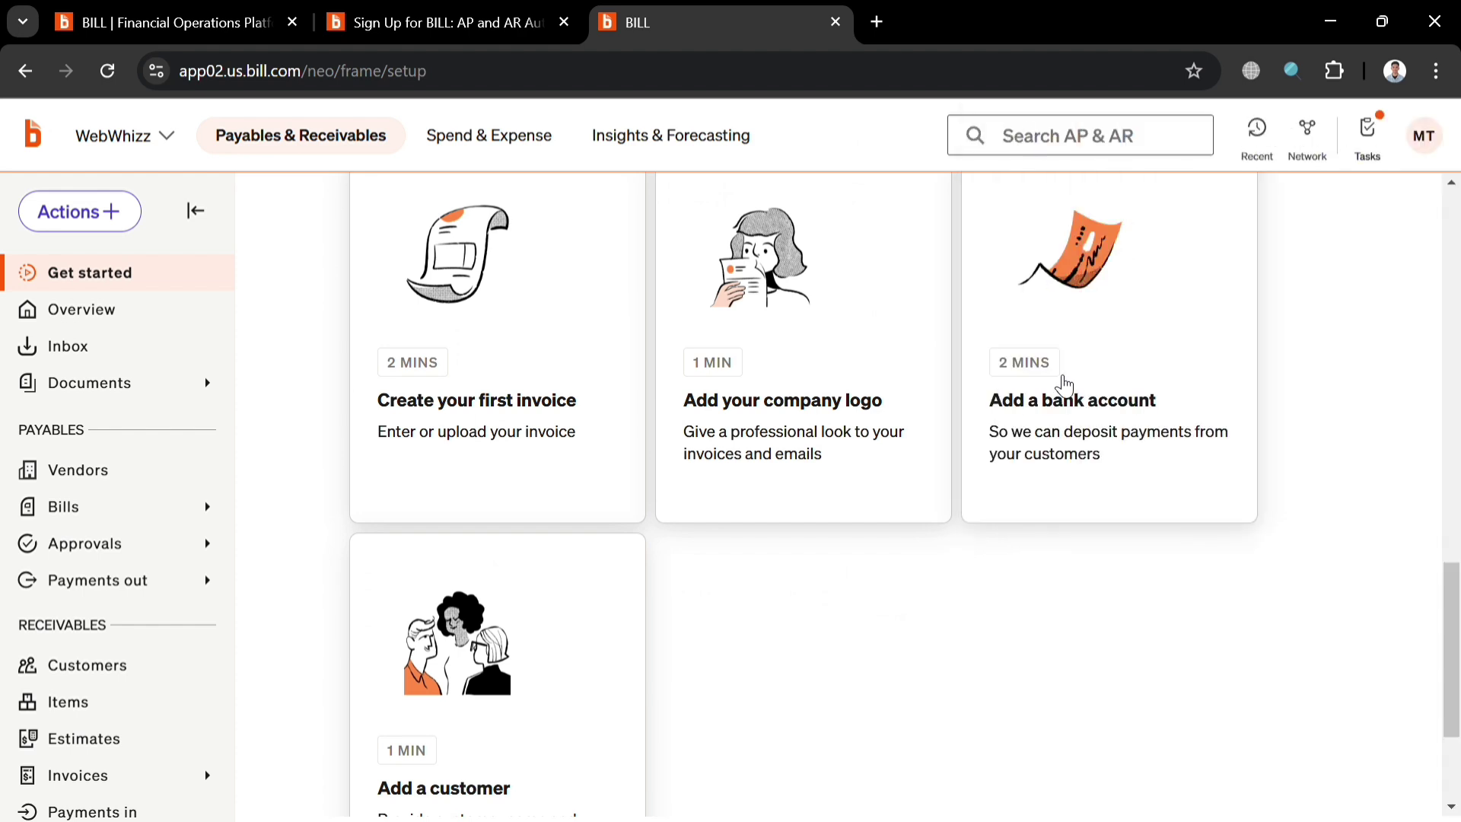
click(1159, 351)
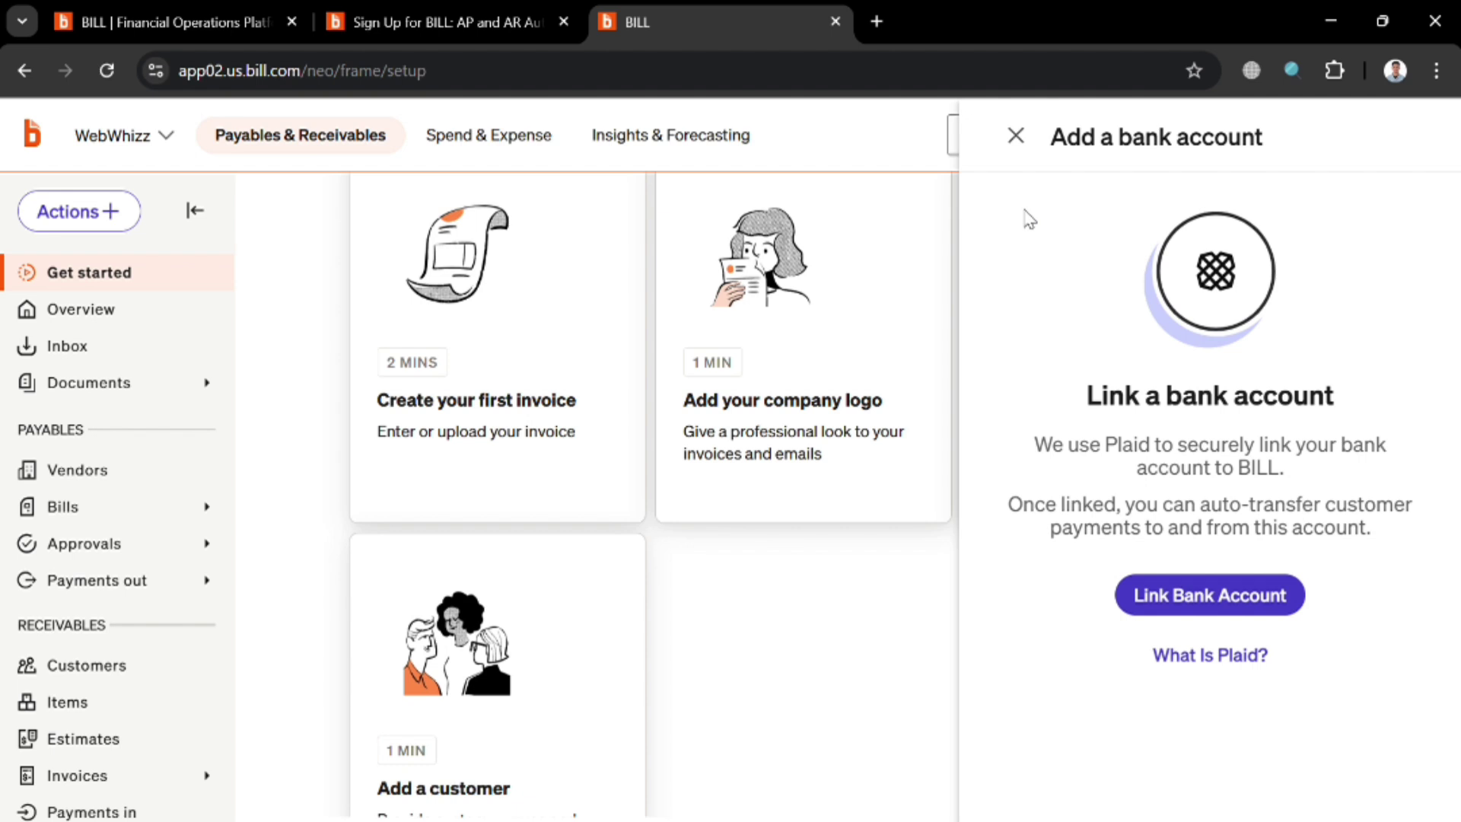
click(1023, 129)
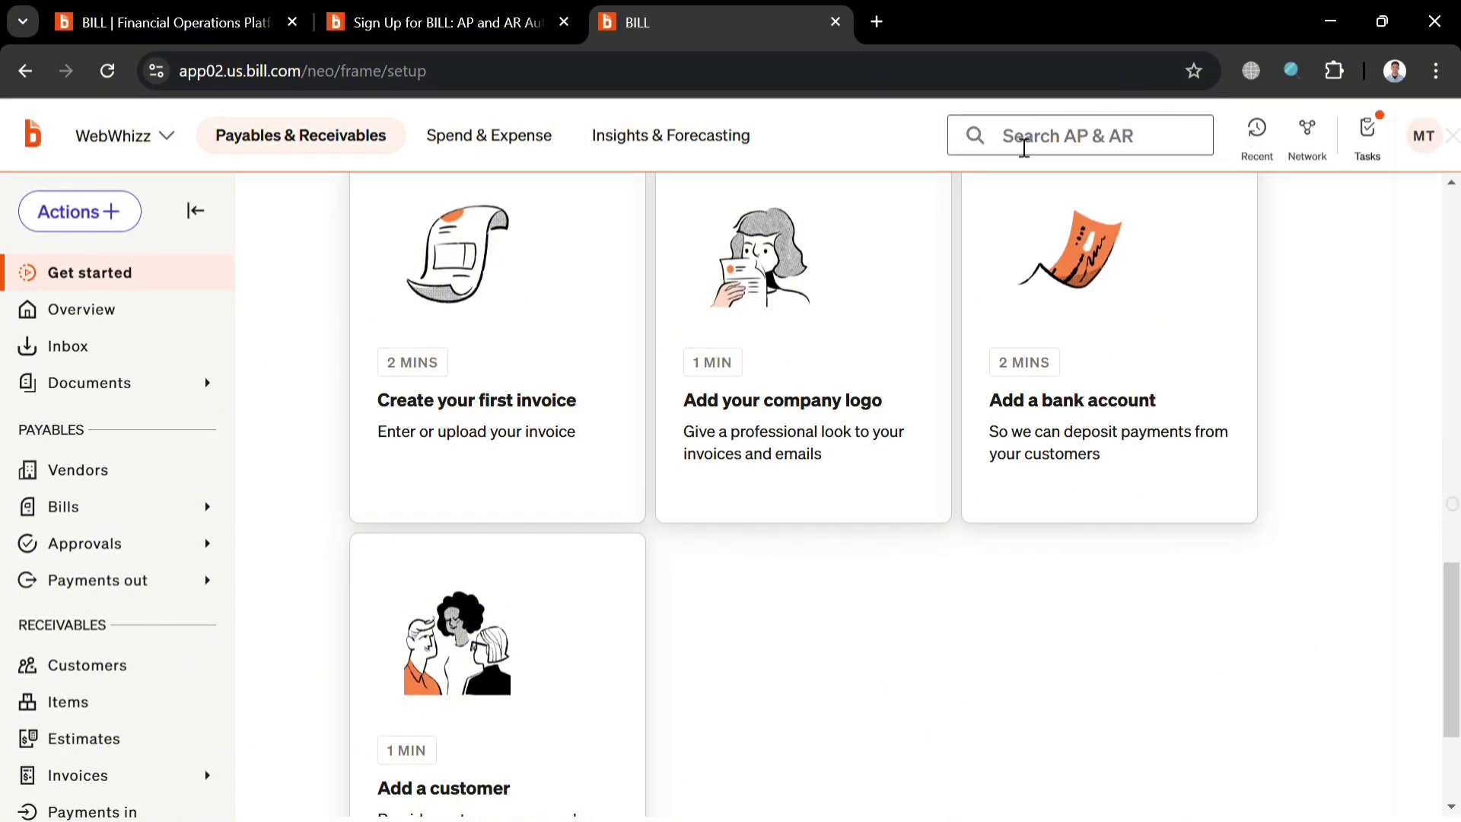
scroll(684, 730, down, 3)
Enter a customer's name and e-mail address manually and save the new customer.
click(564, 551)
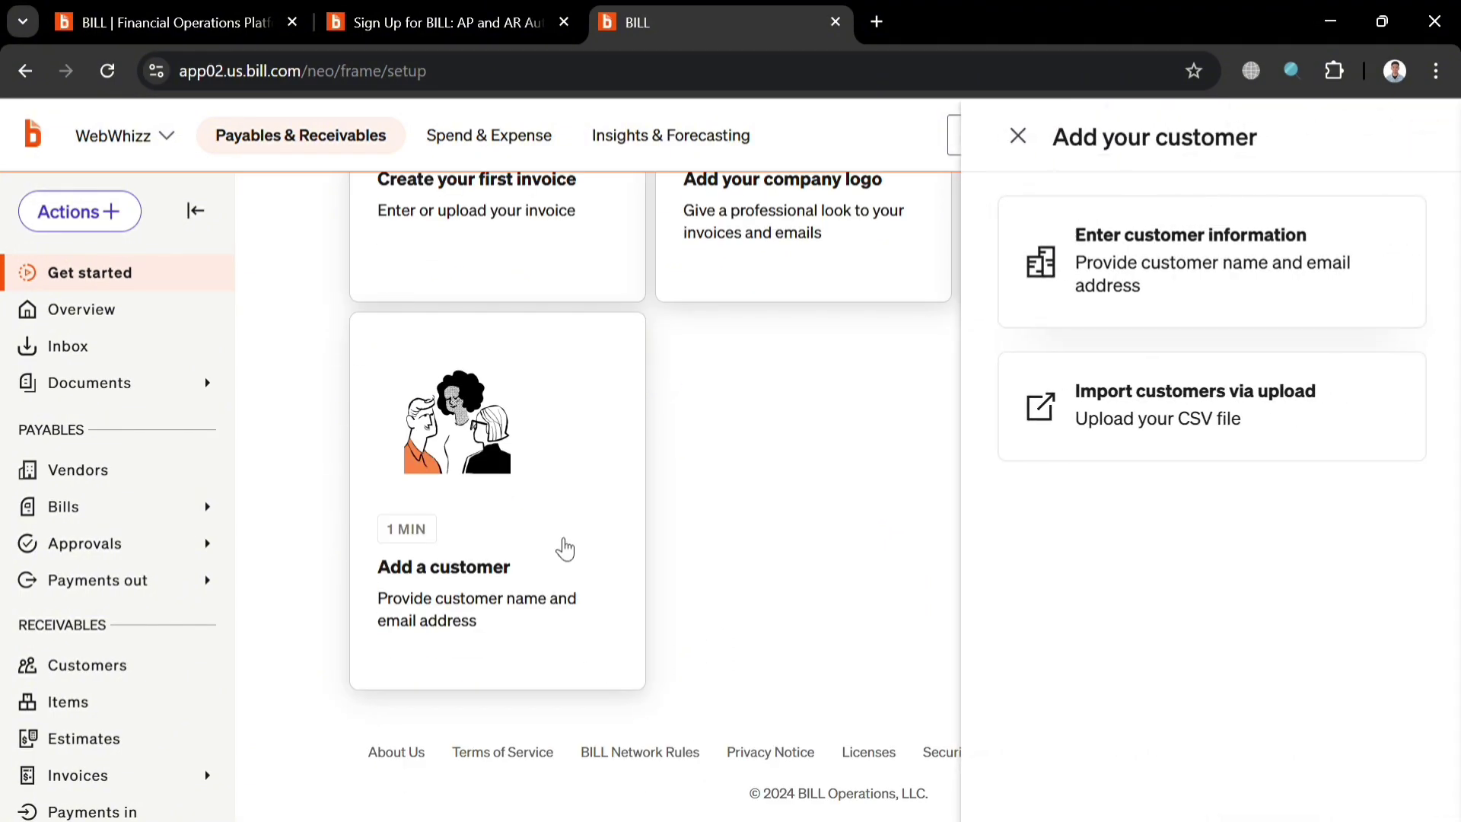
click(1361, 237)
click(1178, 344)
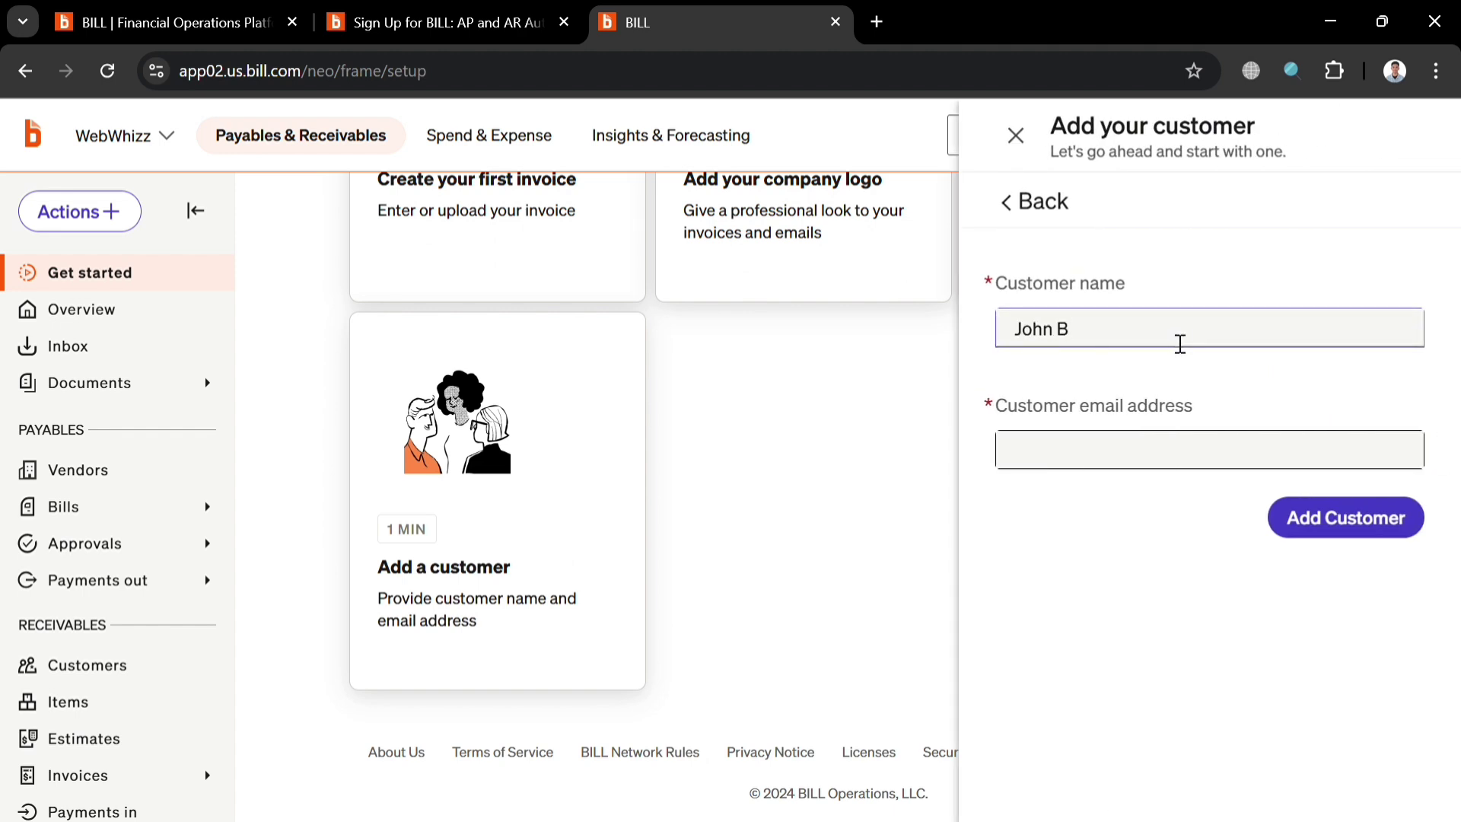
click(1286, 459)
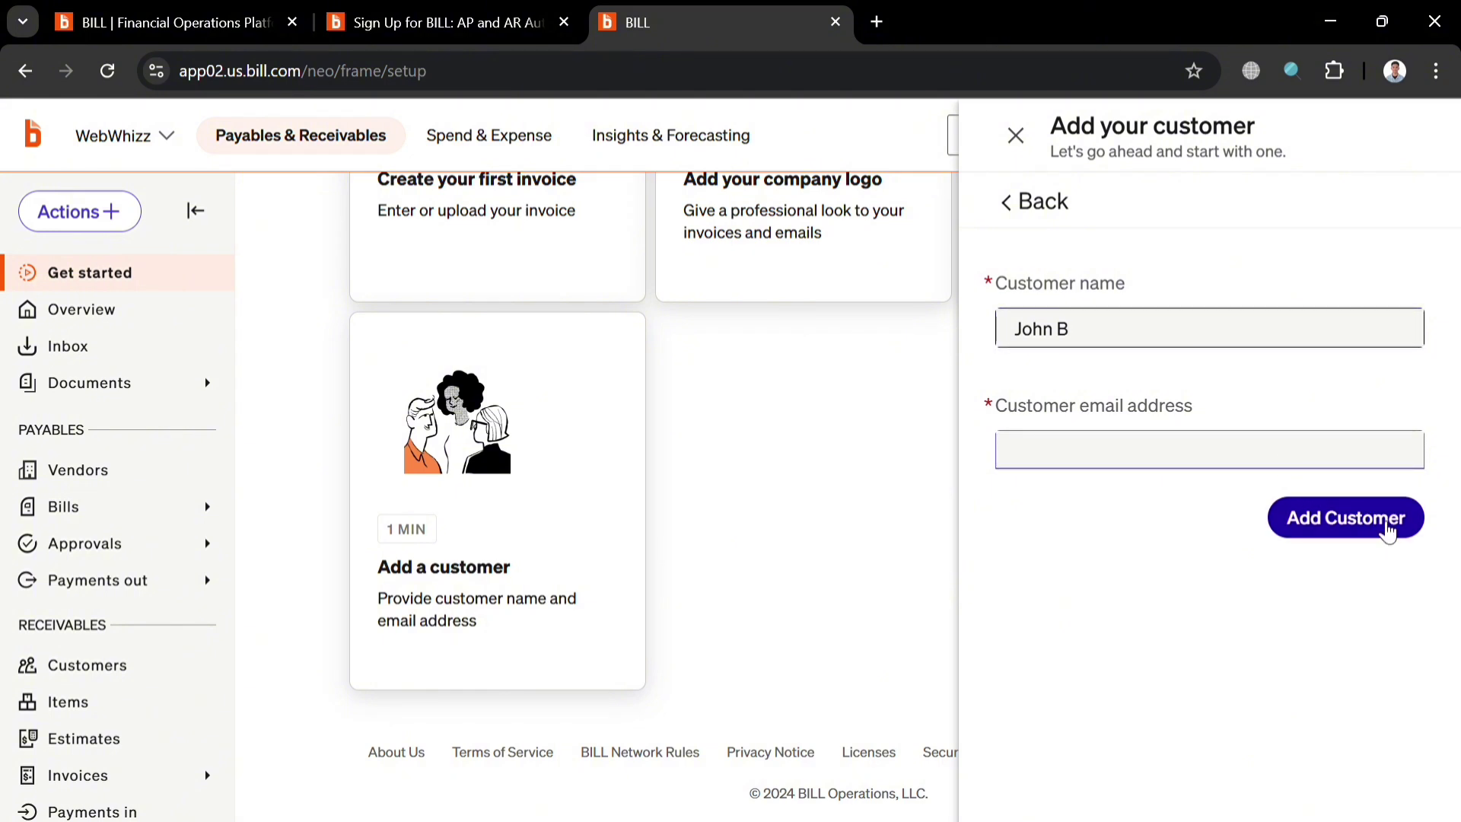
click(1366, 511)
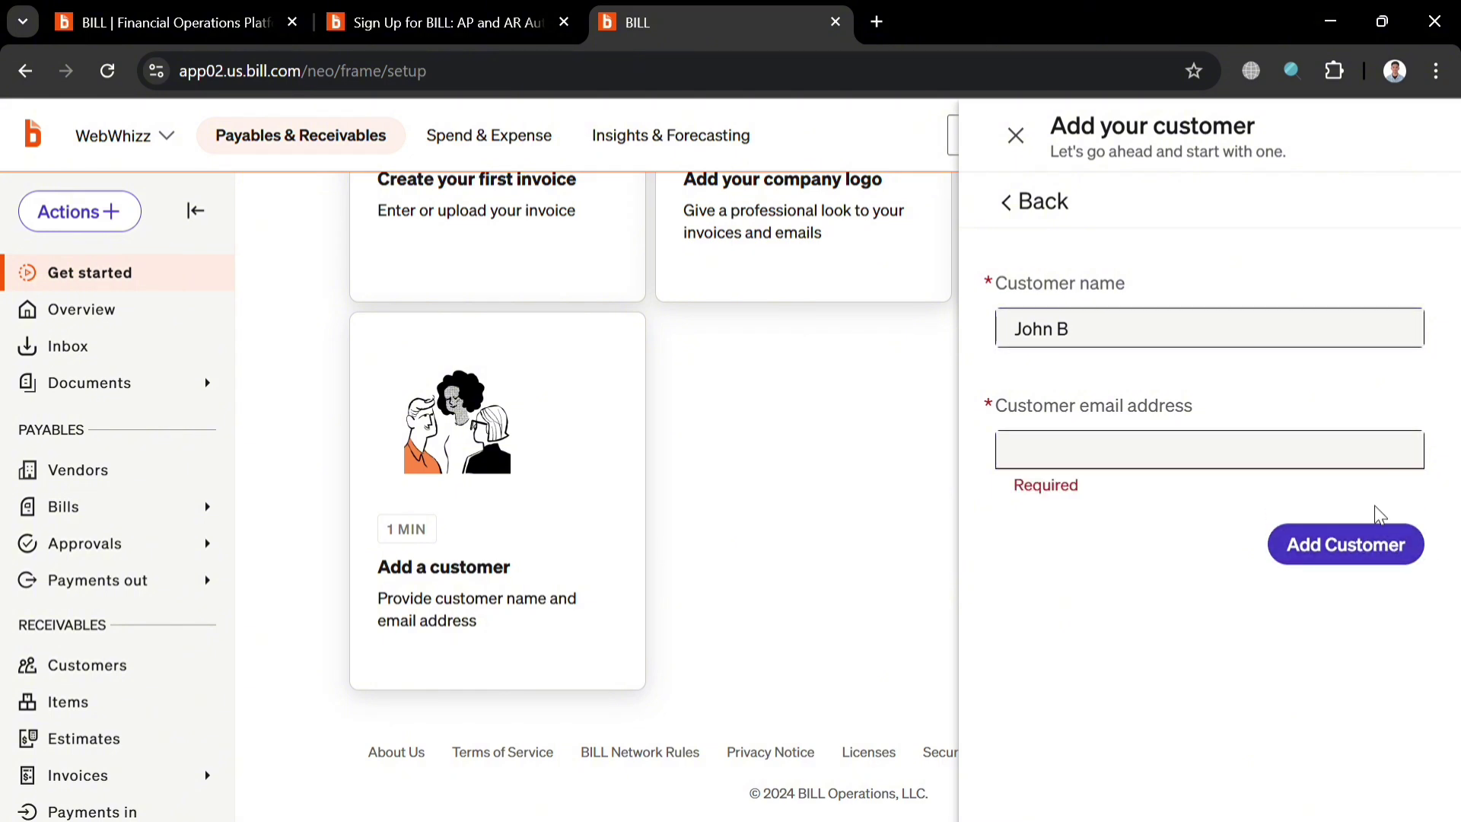
click(1309, 461)
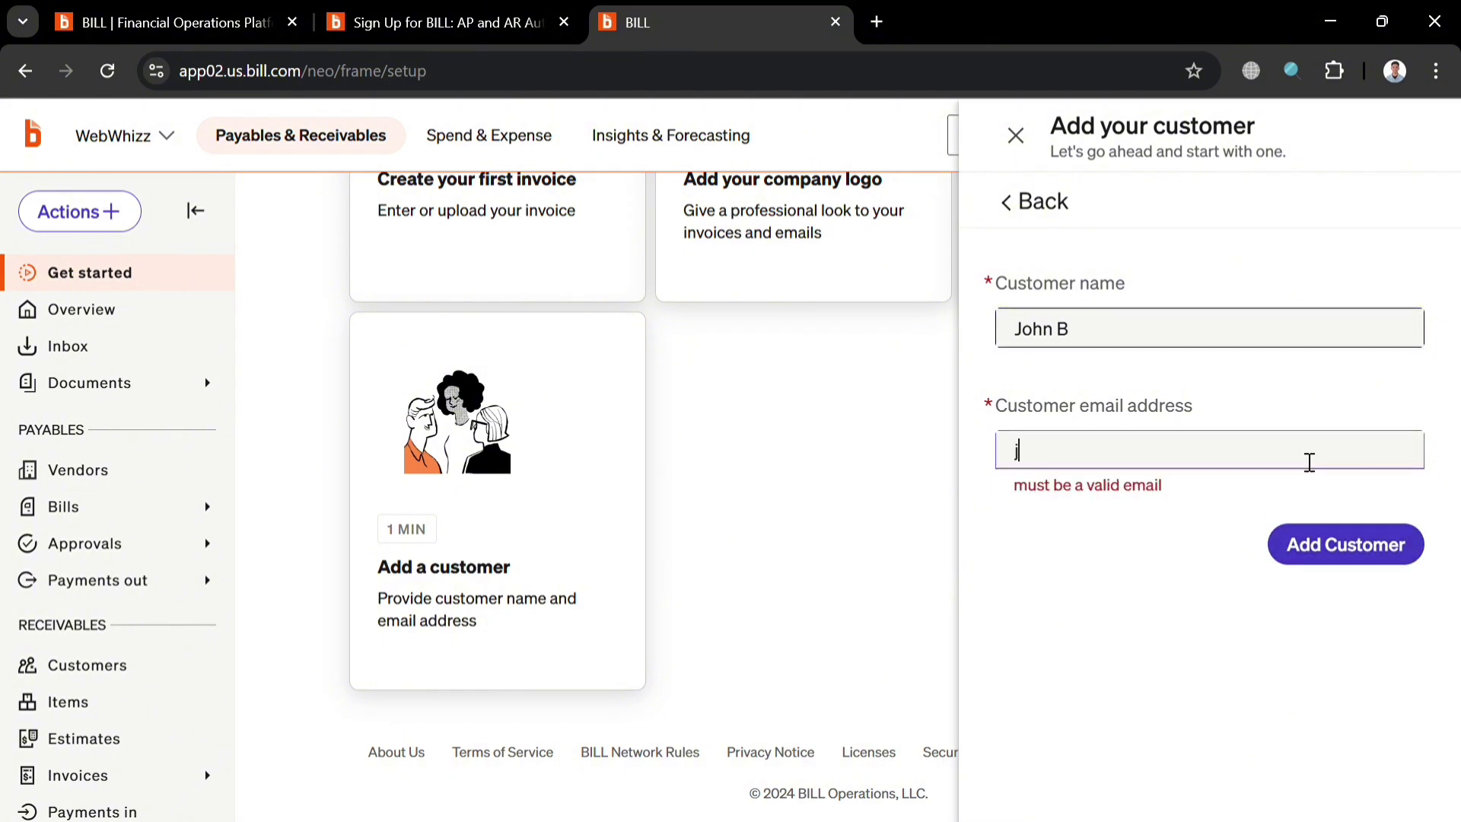
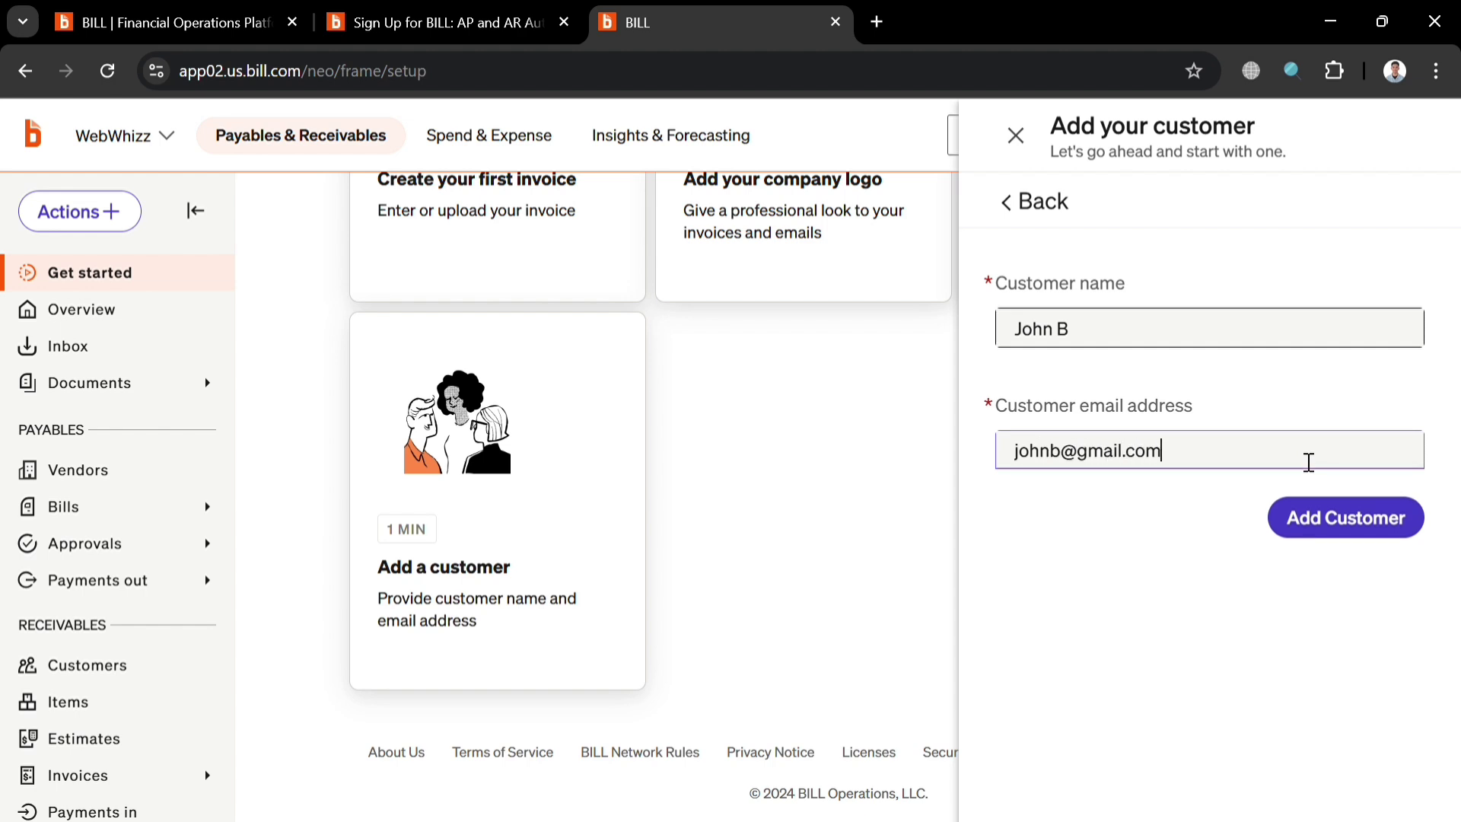
click(1393, 514)
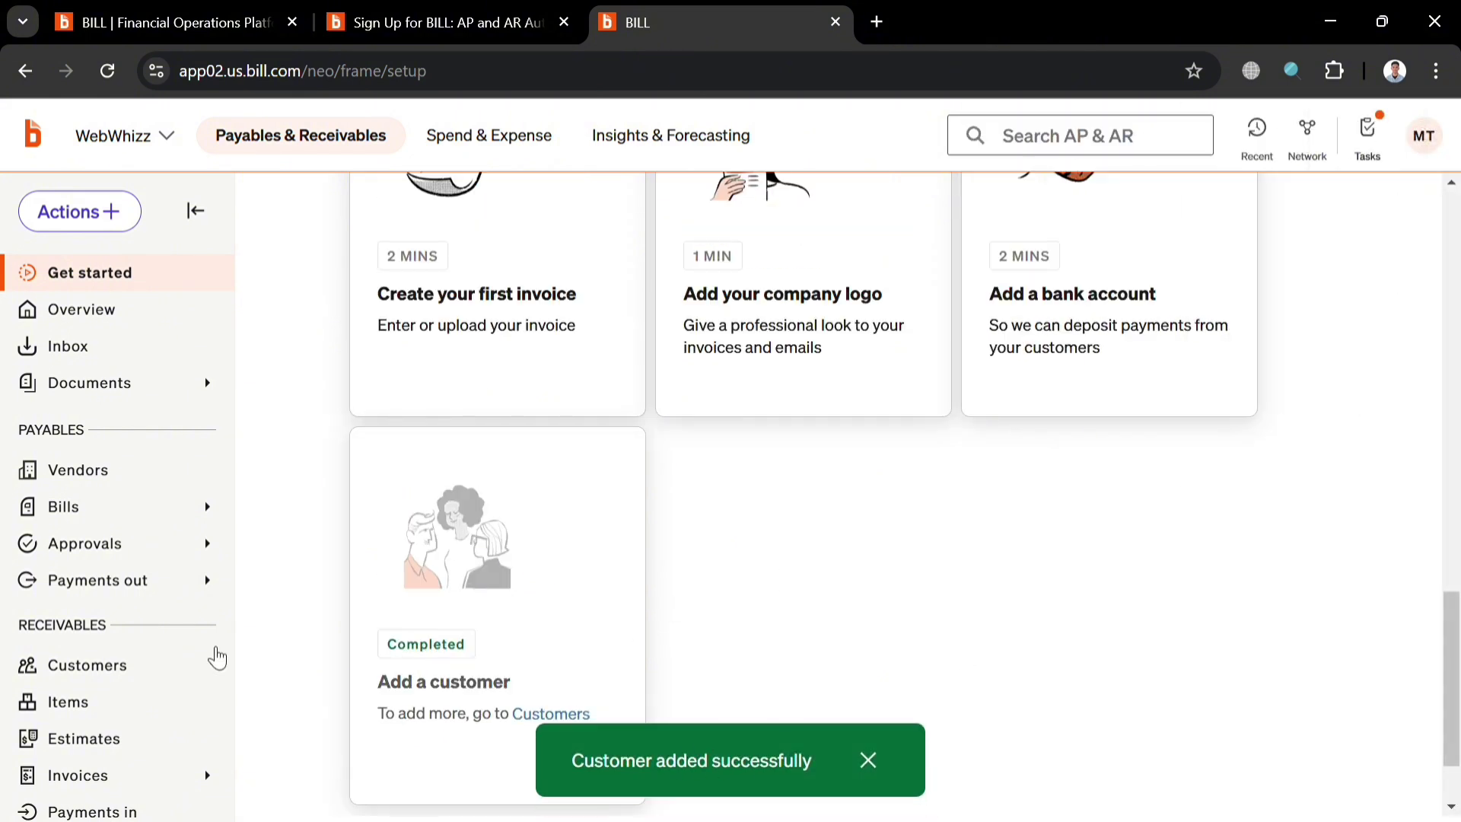
Open the Customers list and view, then close, the options menu beside Add Customer.
click(126, 675)
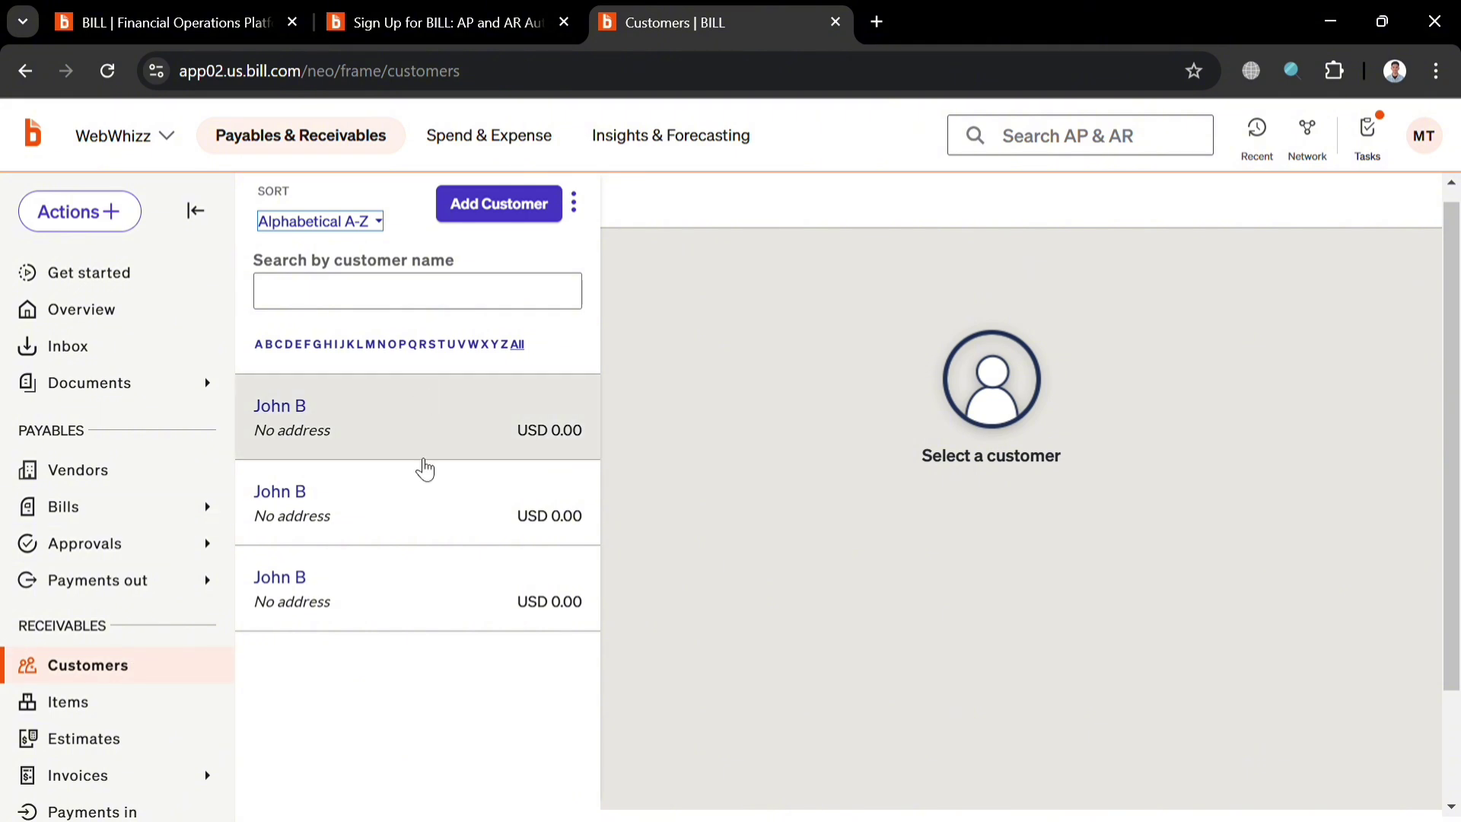
click(498, 220)
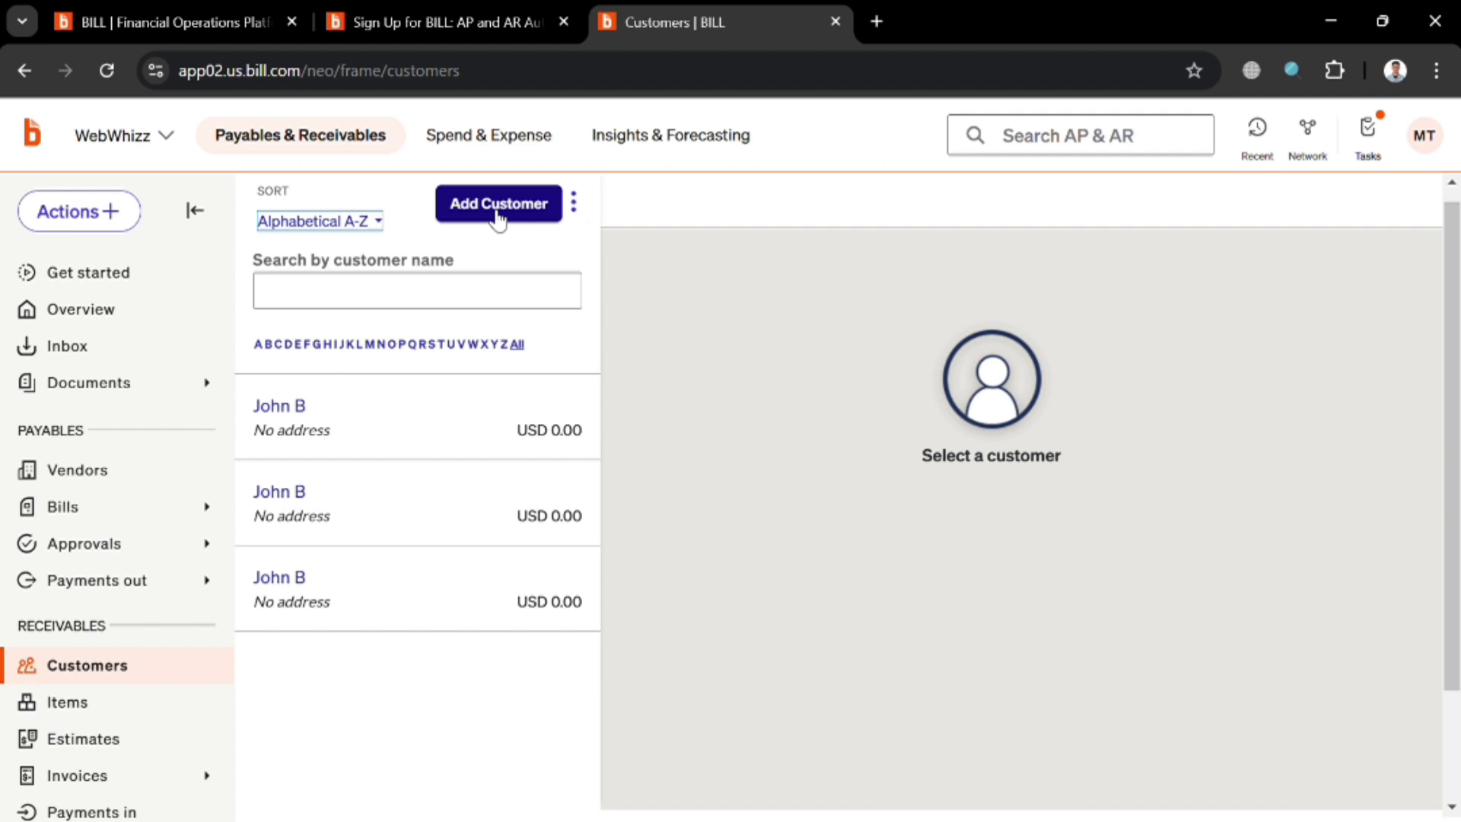
click(574, 205)
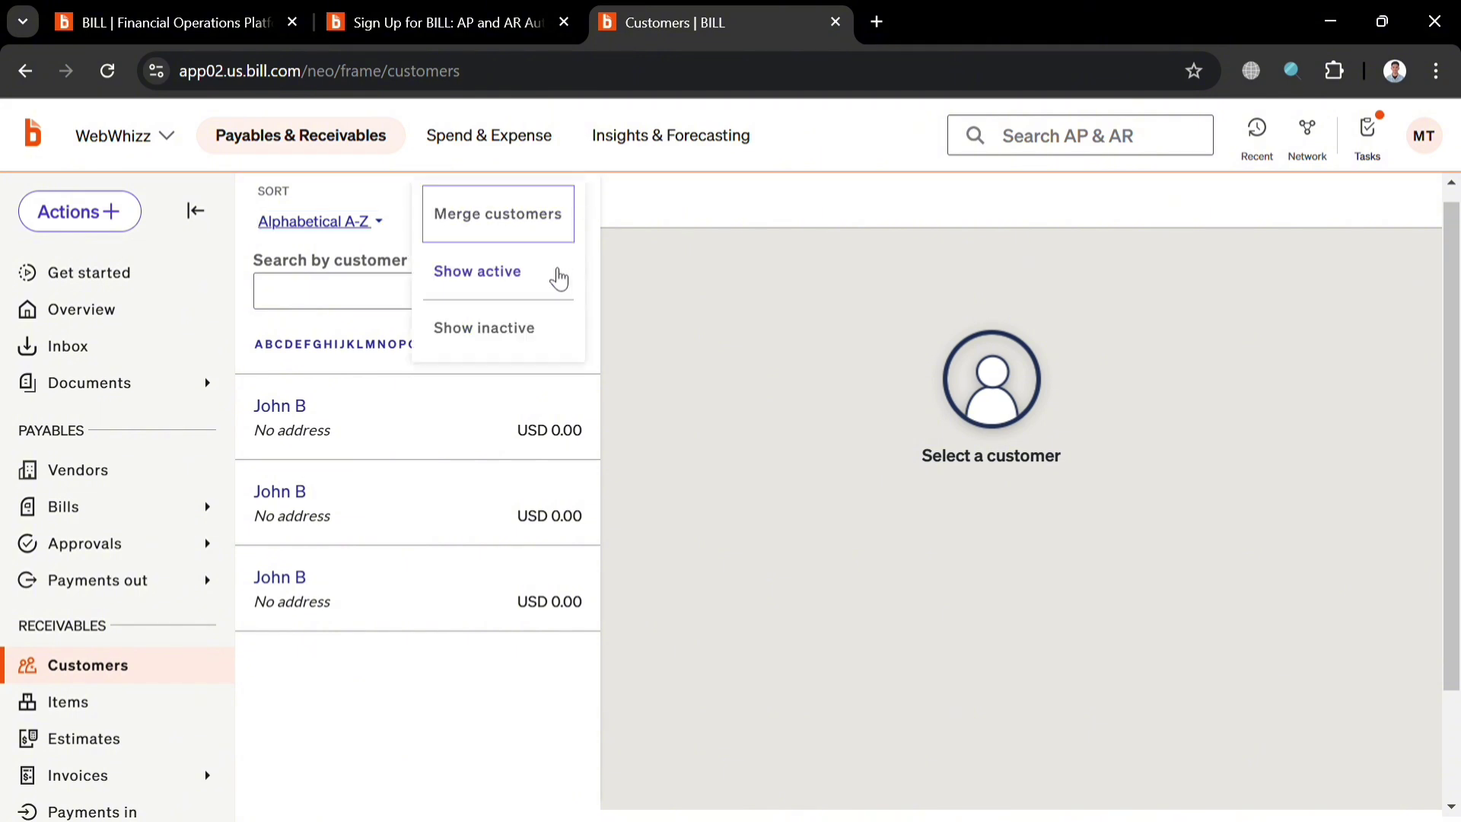
click(441, 672)
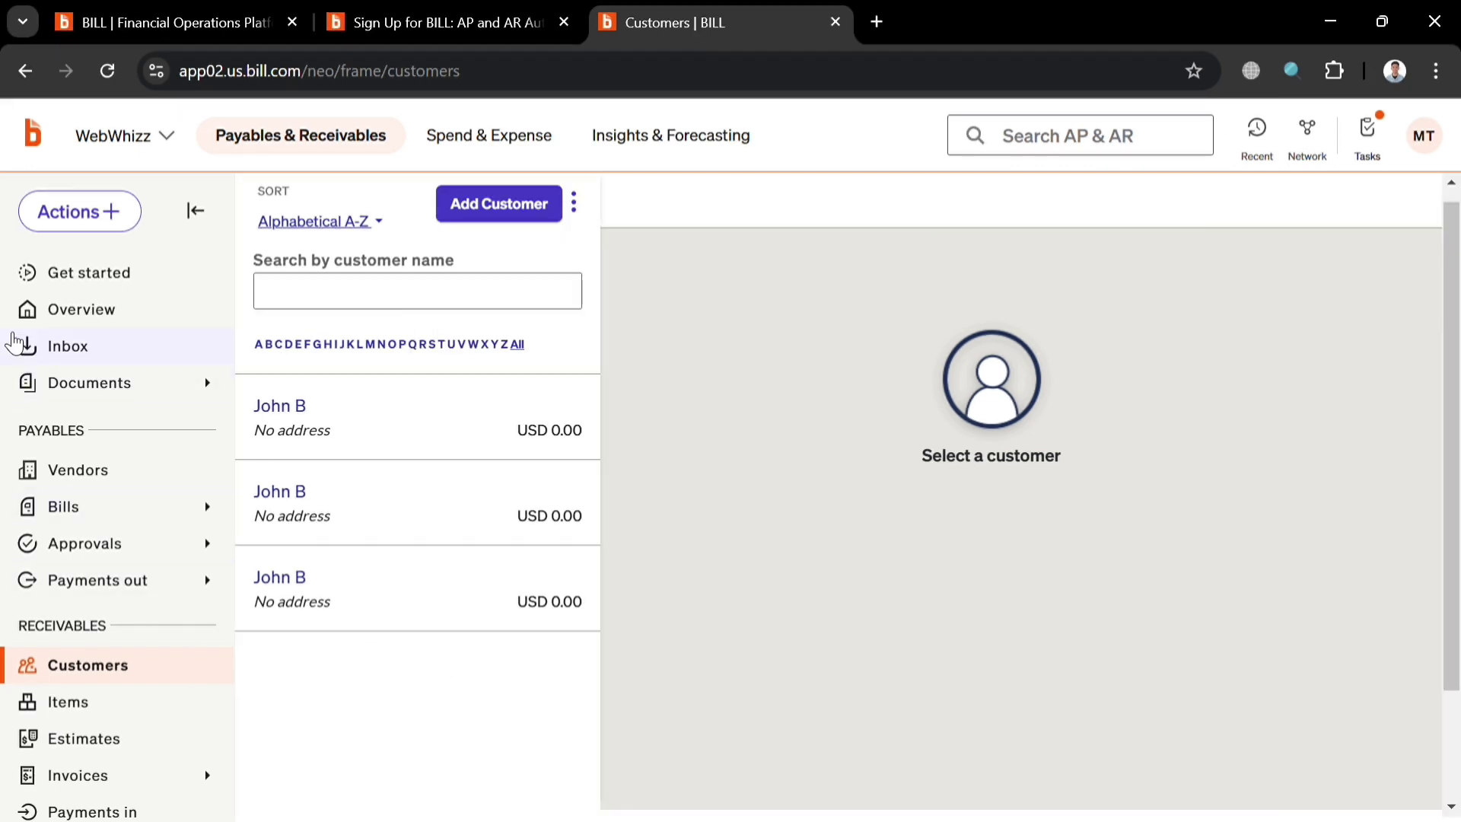
Go to the Overview dashboard and dismiss the scheduled maintenance notice.
click(74, 319)
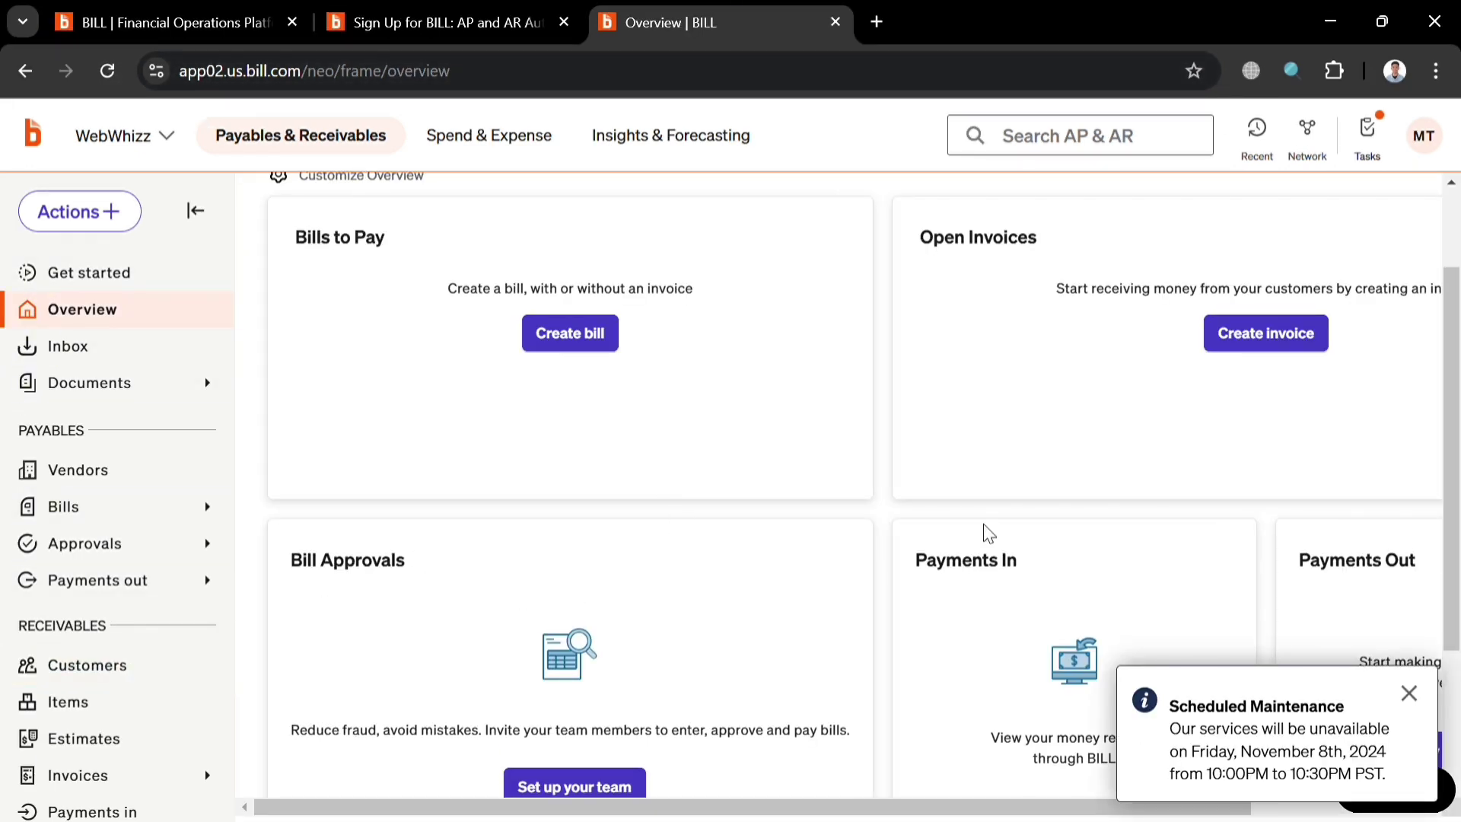
click(1409, 693)
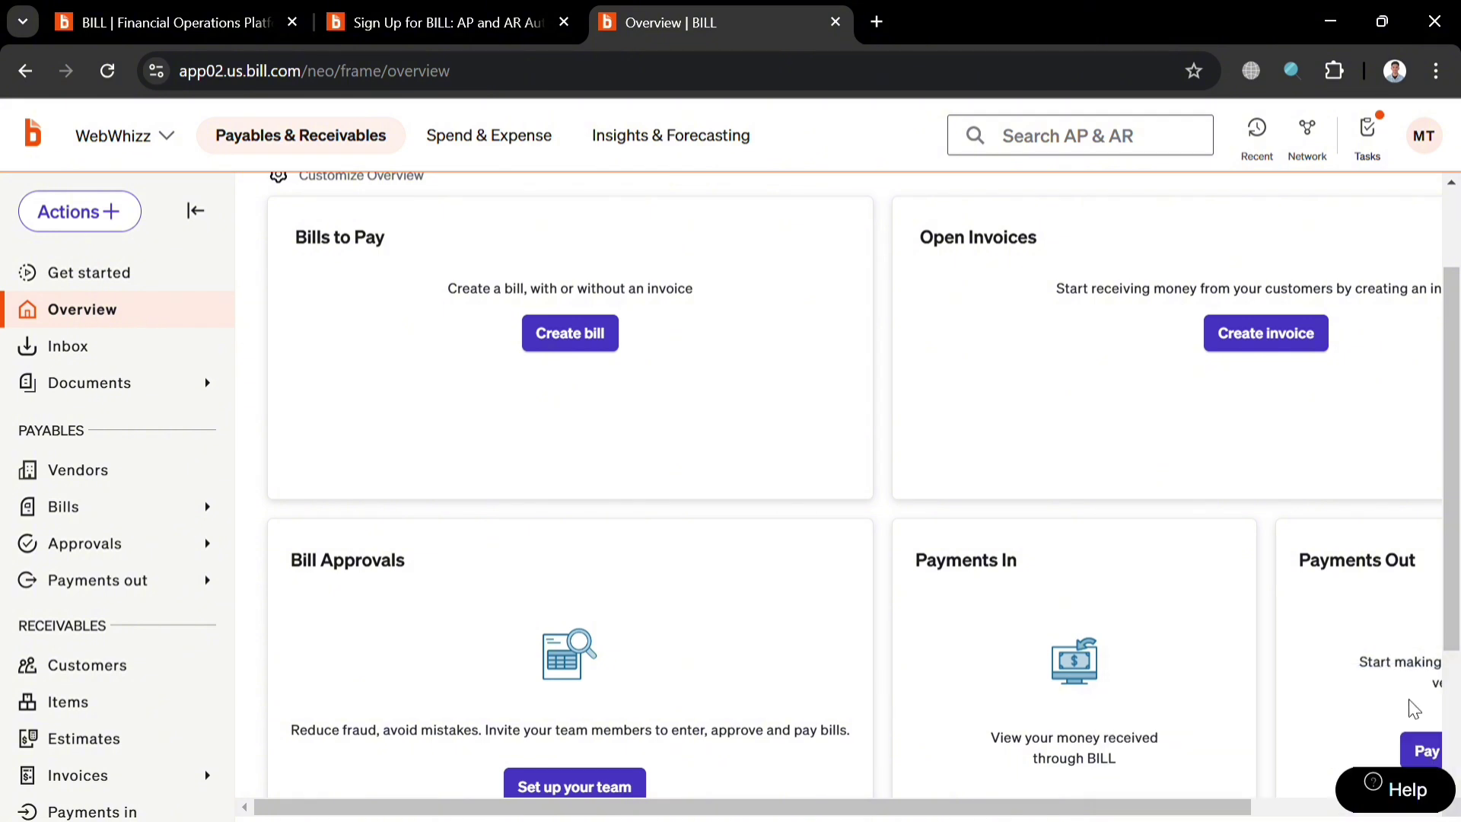
scroll(1044, 563, down, 1)
scroll(1045, 563, down, 2)
Open the Inbox page showing the company's inbox address for vendor documents.
drag(824, 807, 997, 808)
scroll(1115, 775, left, 3)
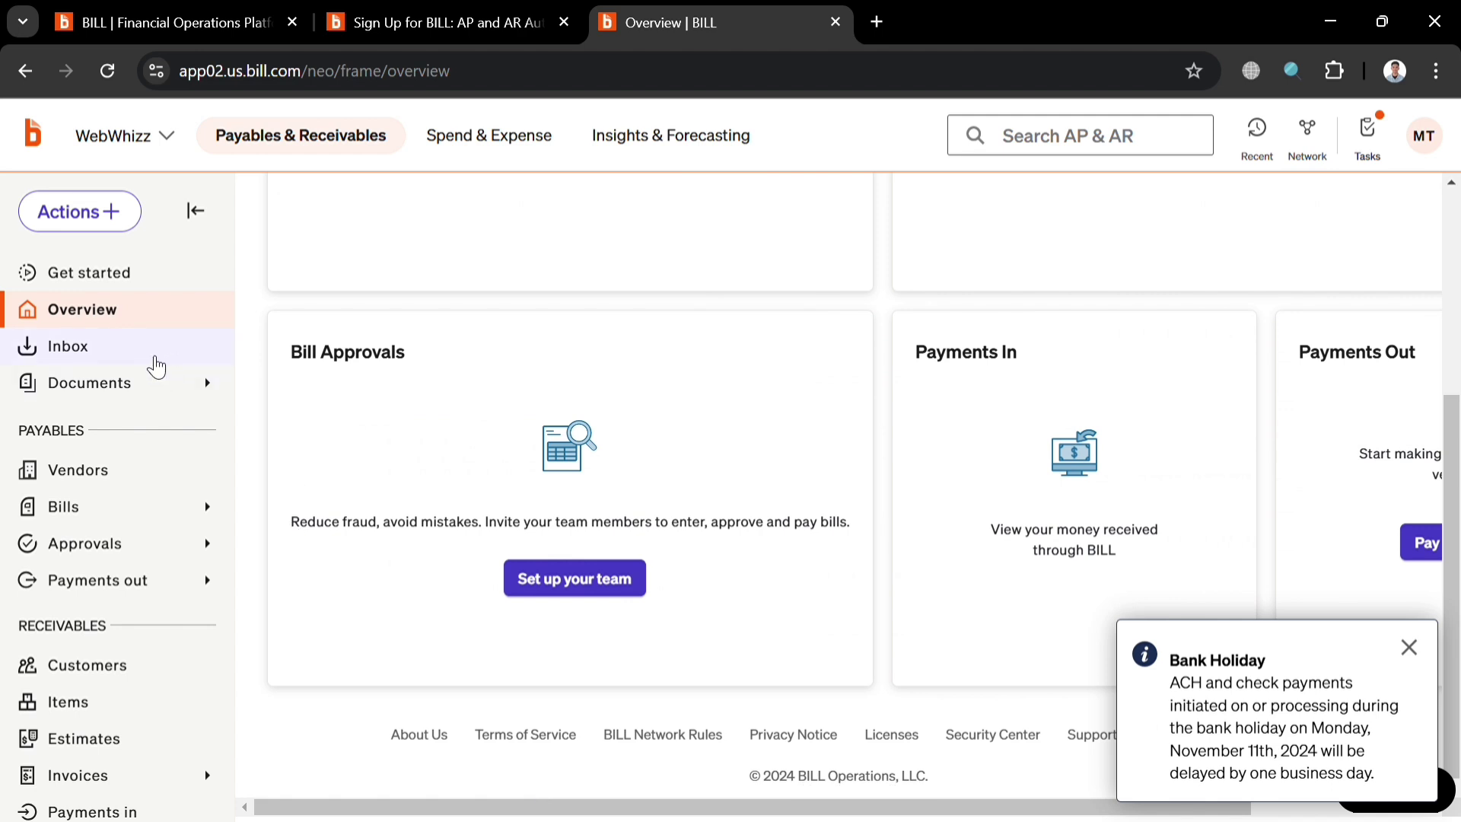
click(201, 364)
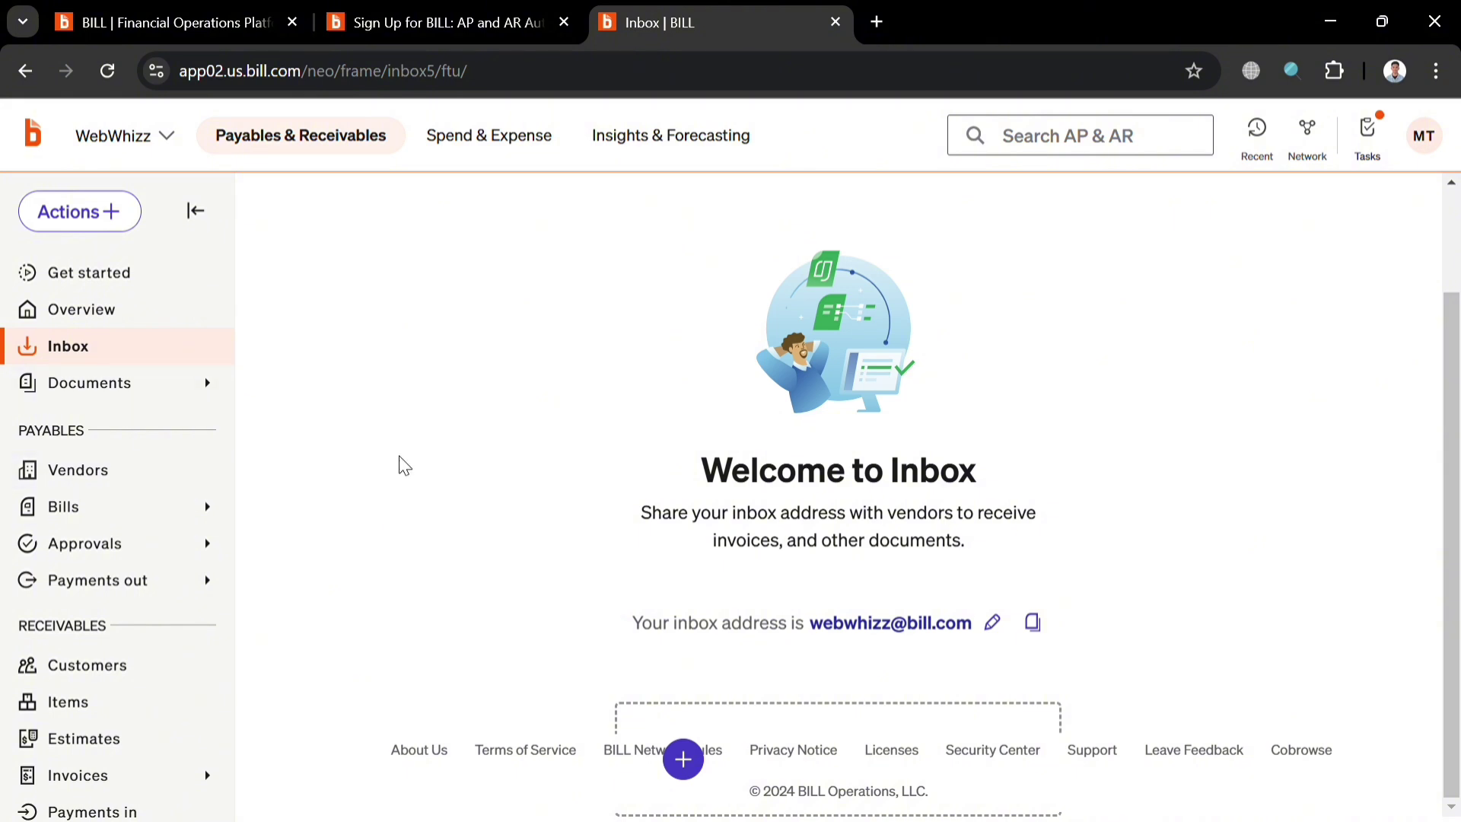
View the empty Documents list, then the empty Vendors page offering add-vendor or CSV import.
click(116, 390)
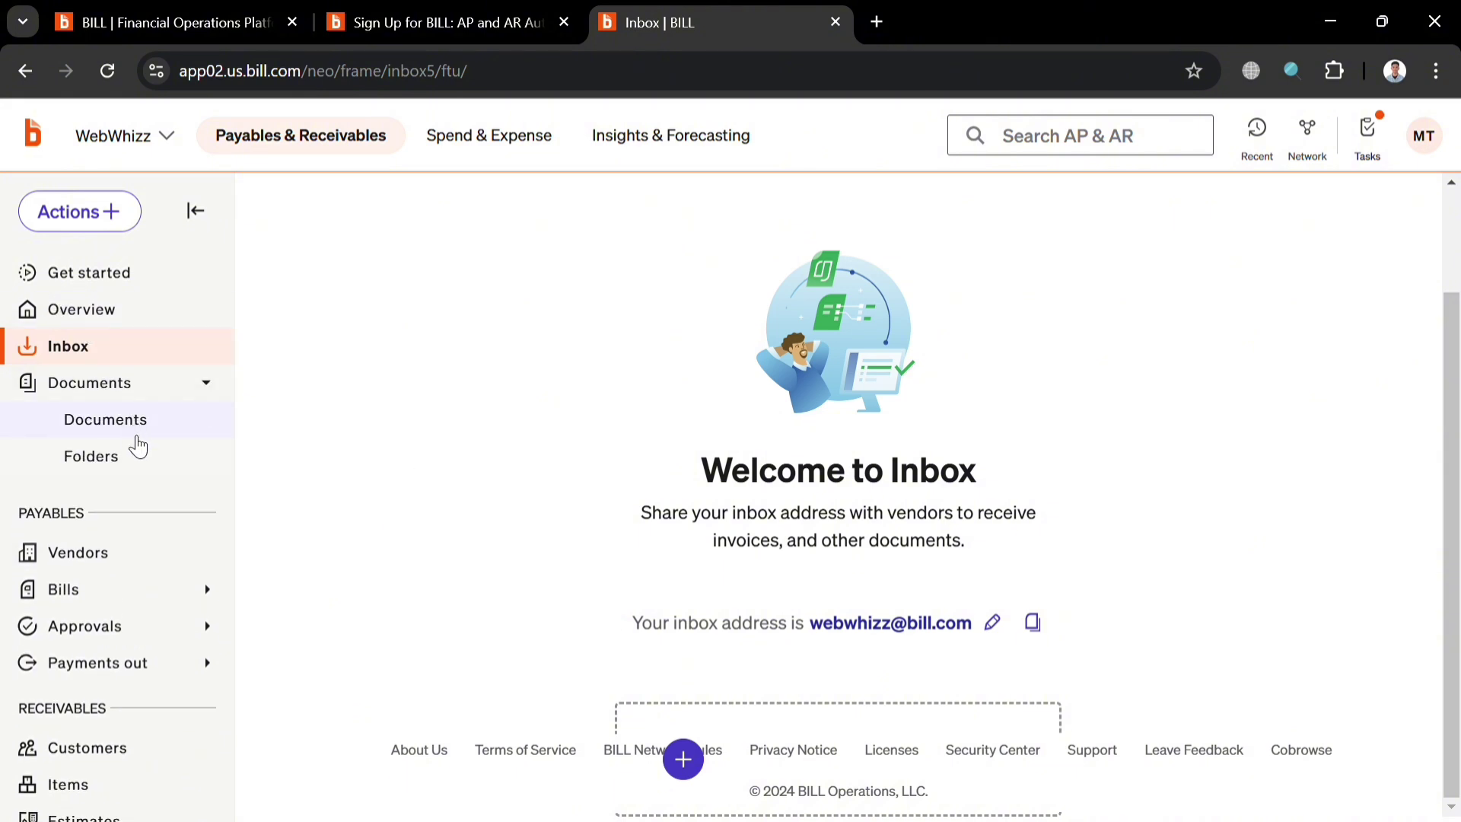
click(137, 433)
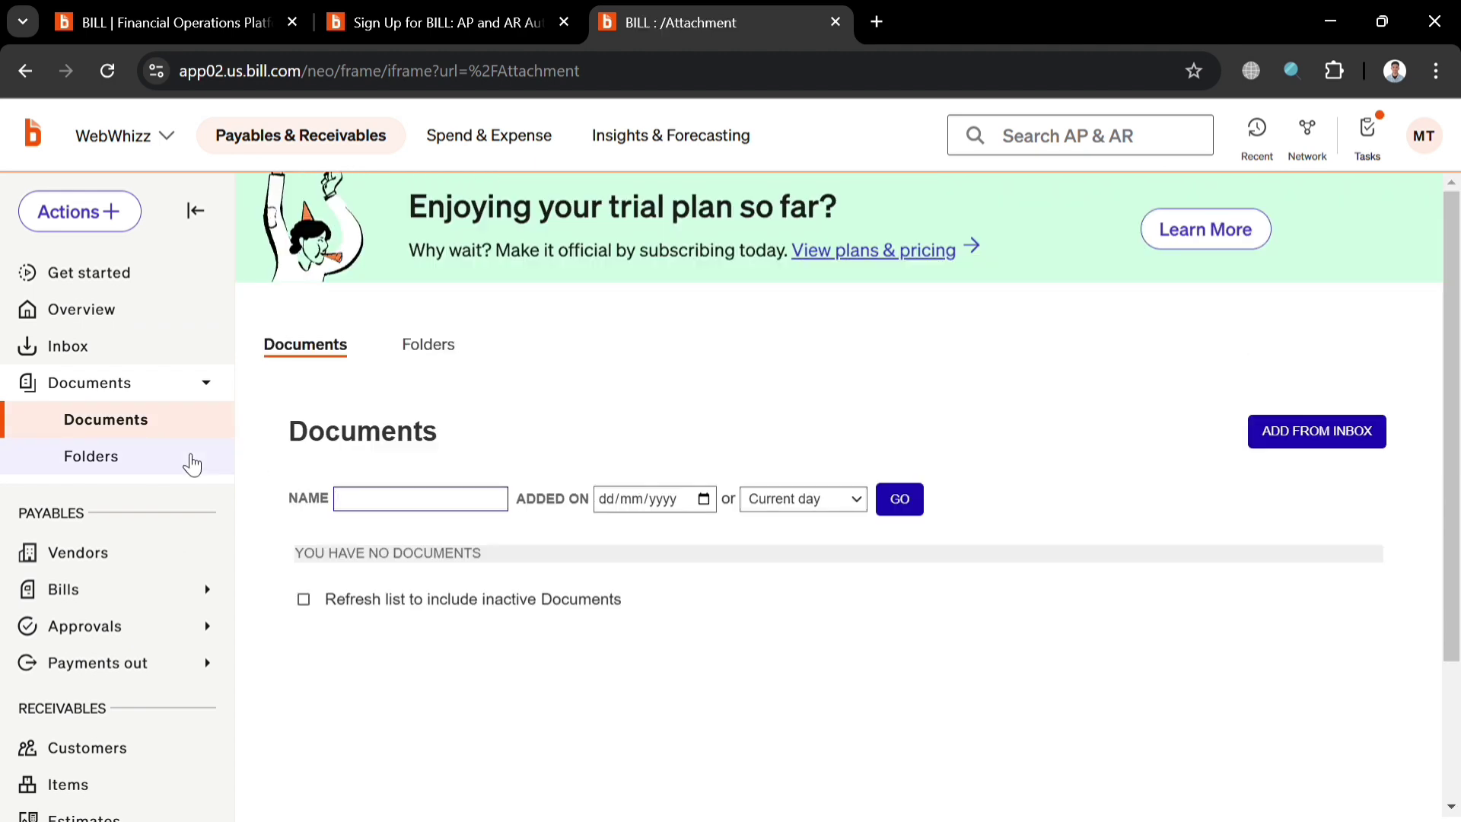
scroll(152, 579, down, 1)
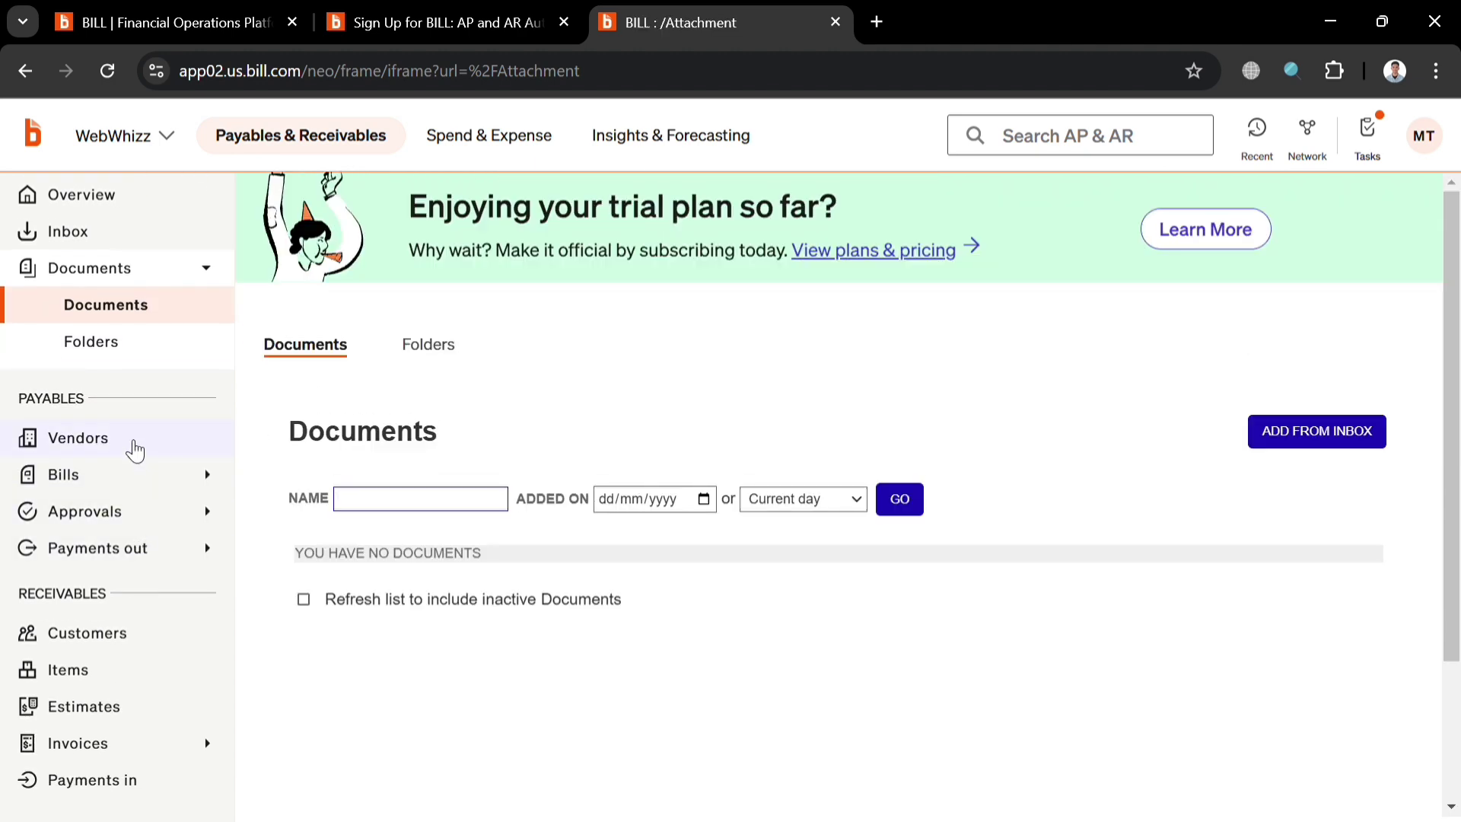
click(135, 450)
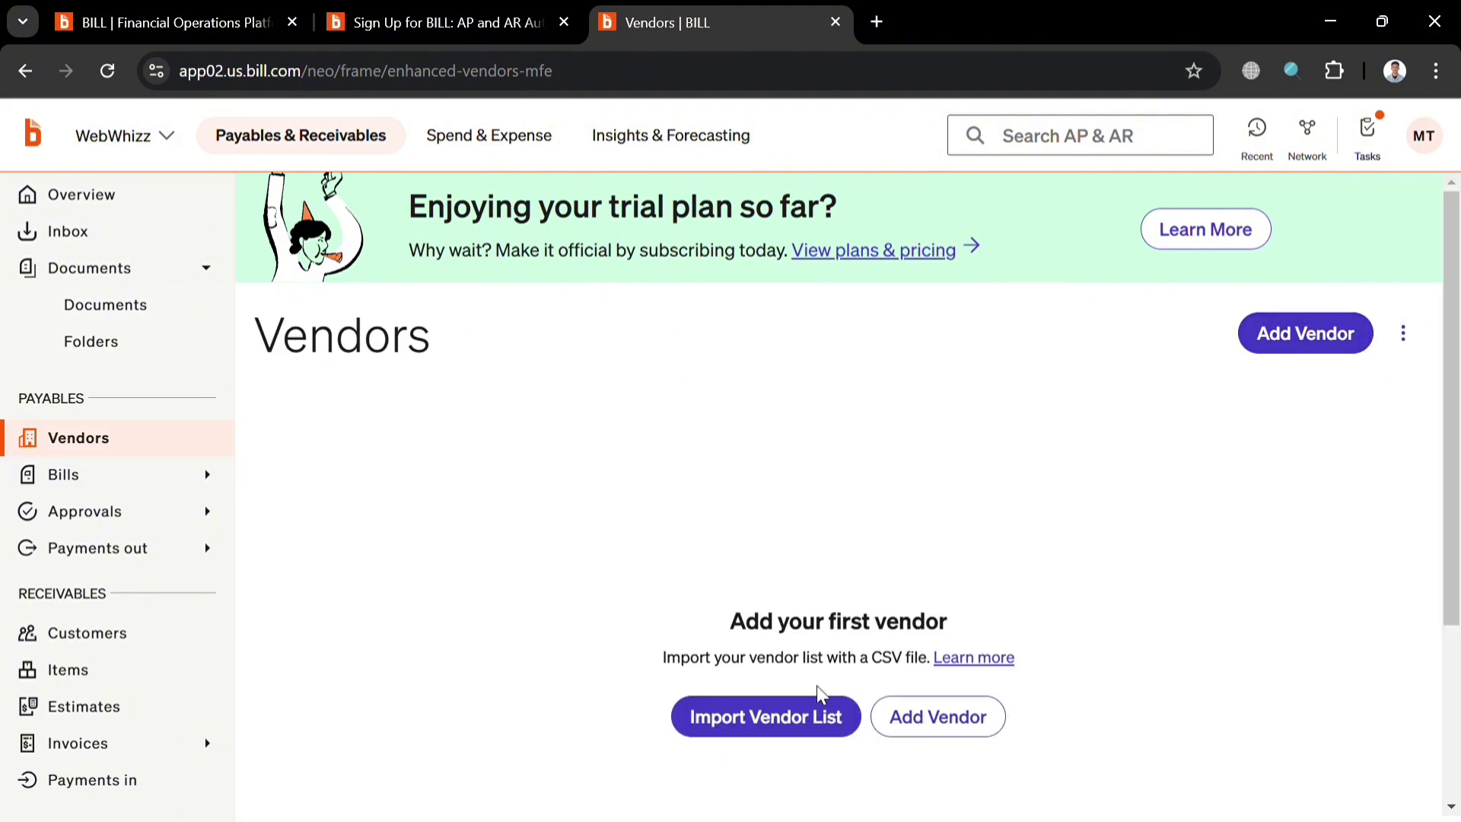
scroll(793, 721, down, 4)
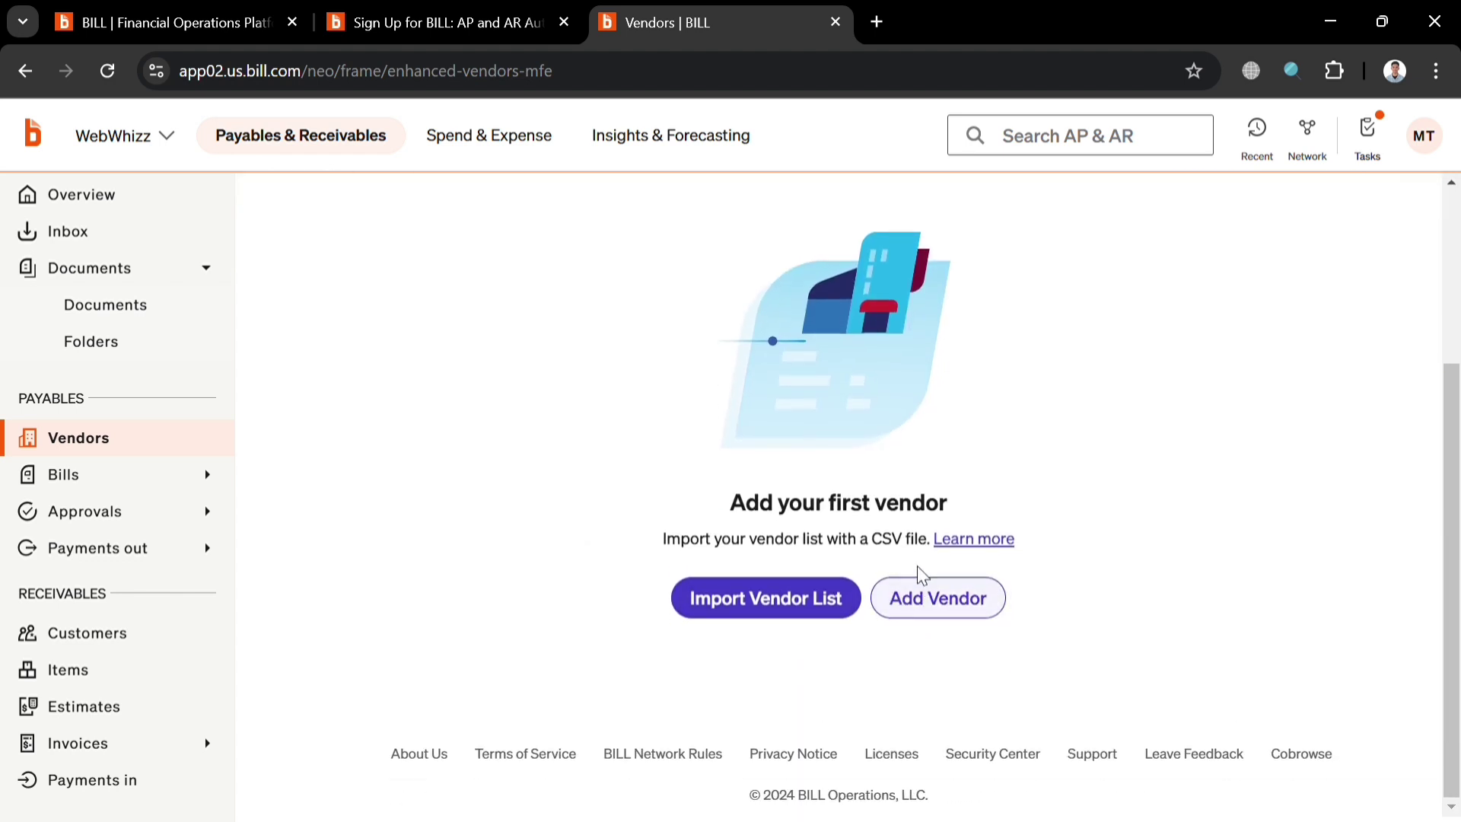
Show the empty All bills list (0 results, USD 0.00) and preview the Enter Bill form.
click(143, 481)
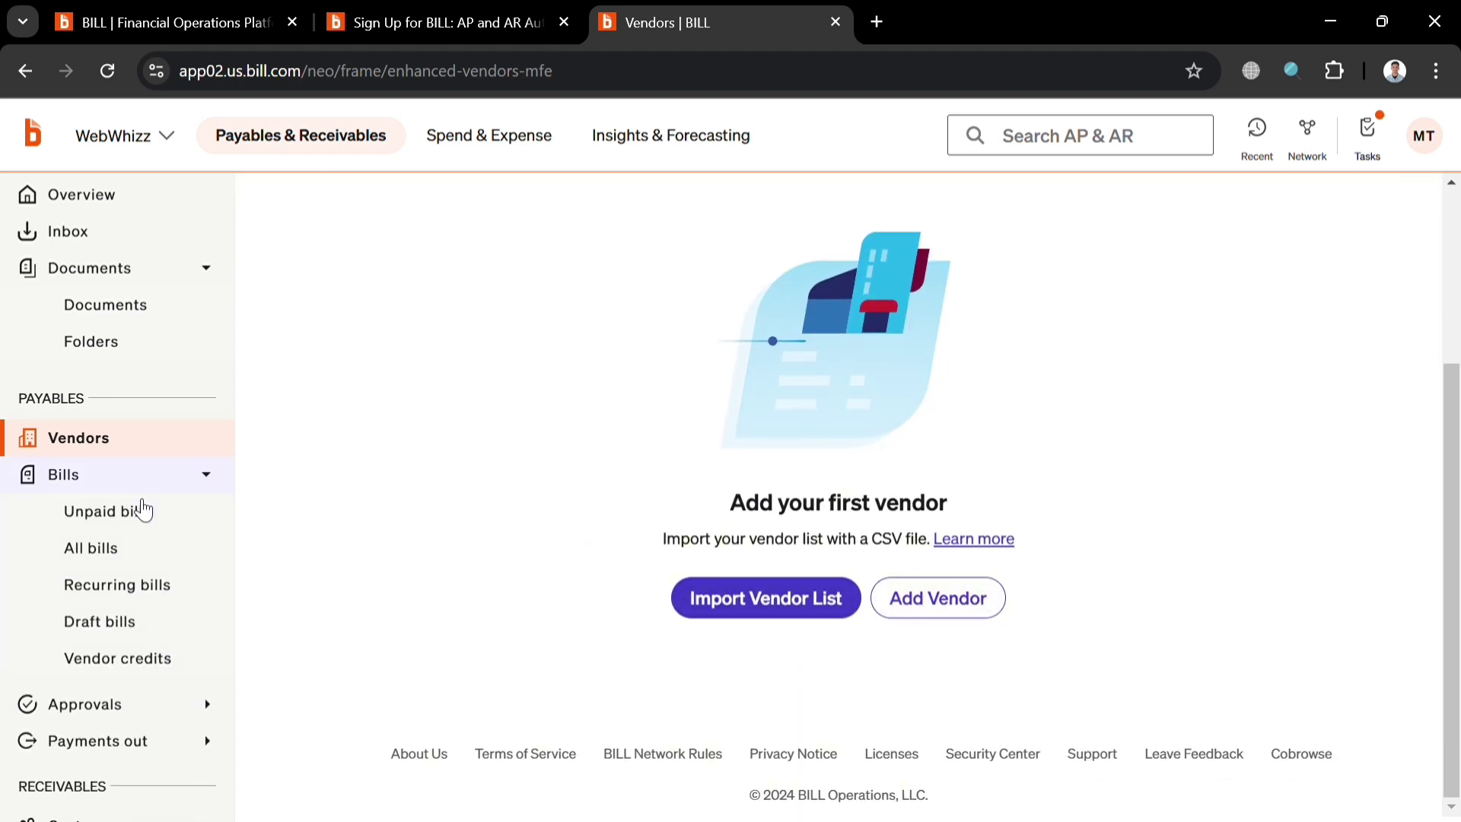
click(130, 554)
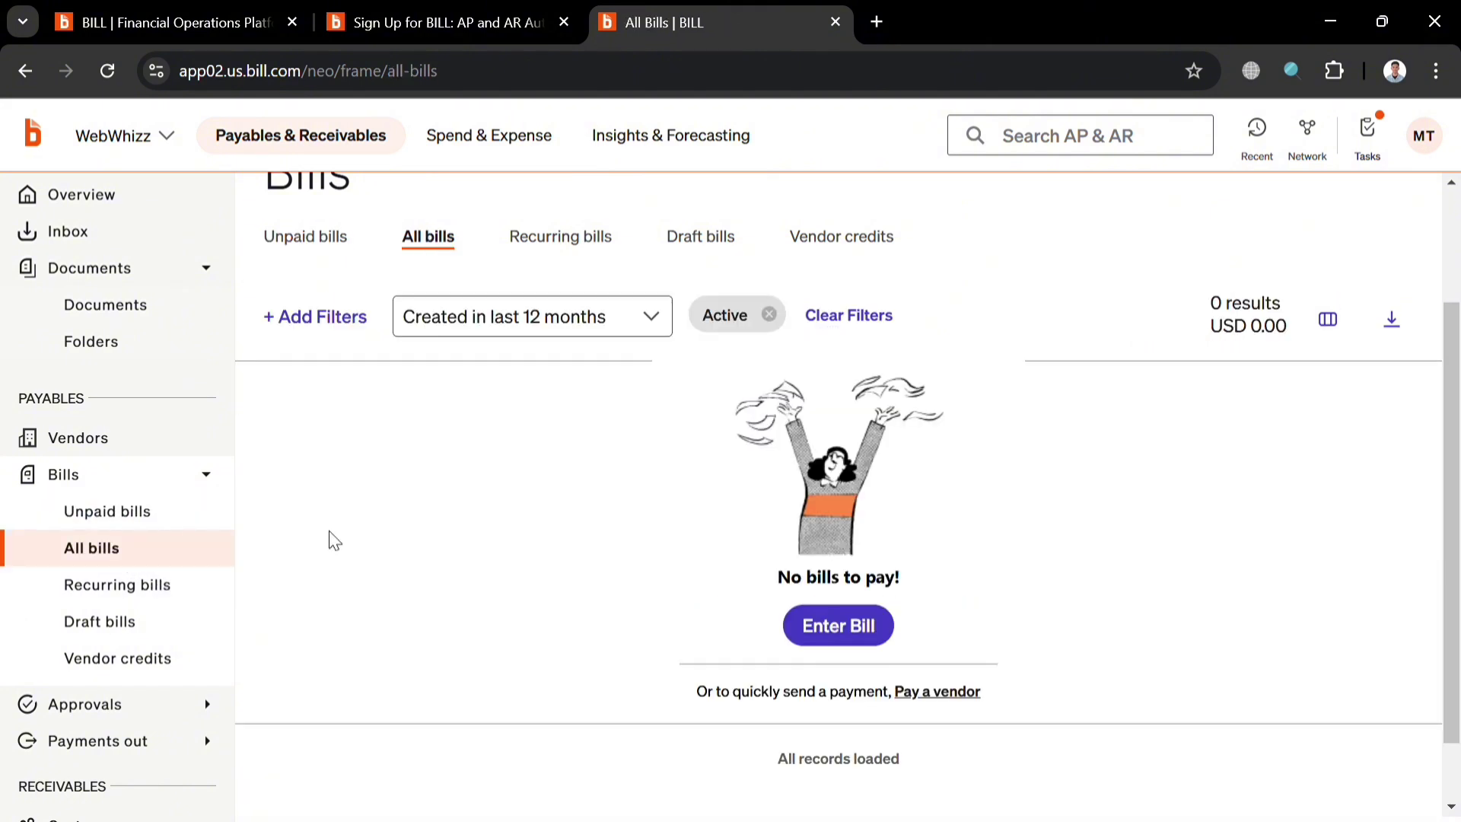
click(838, 625)
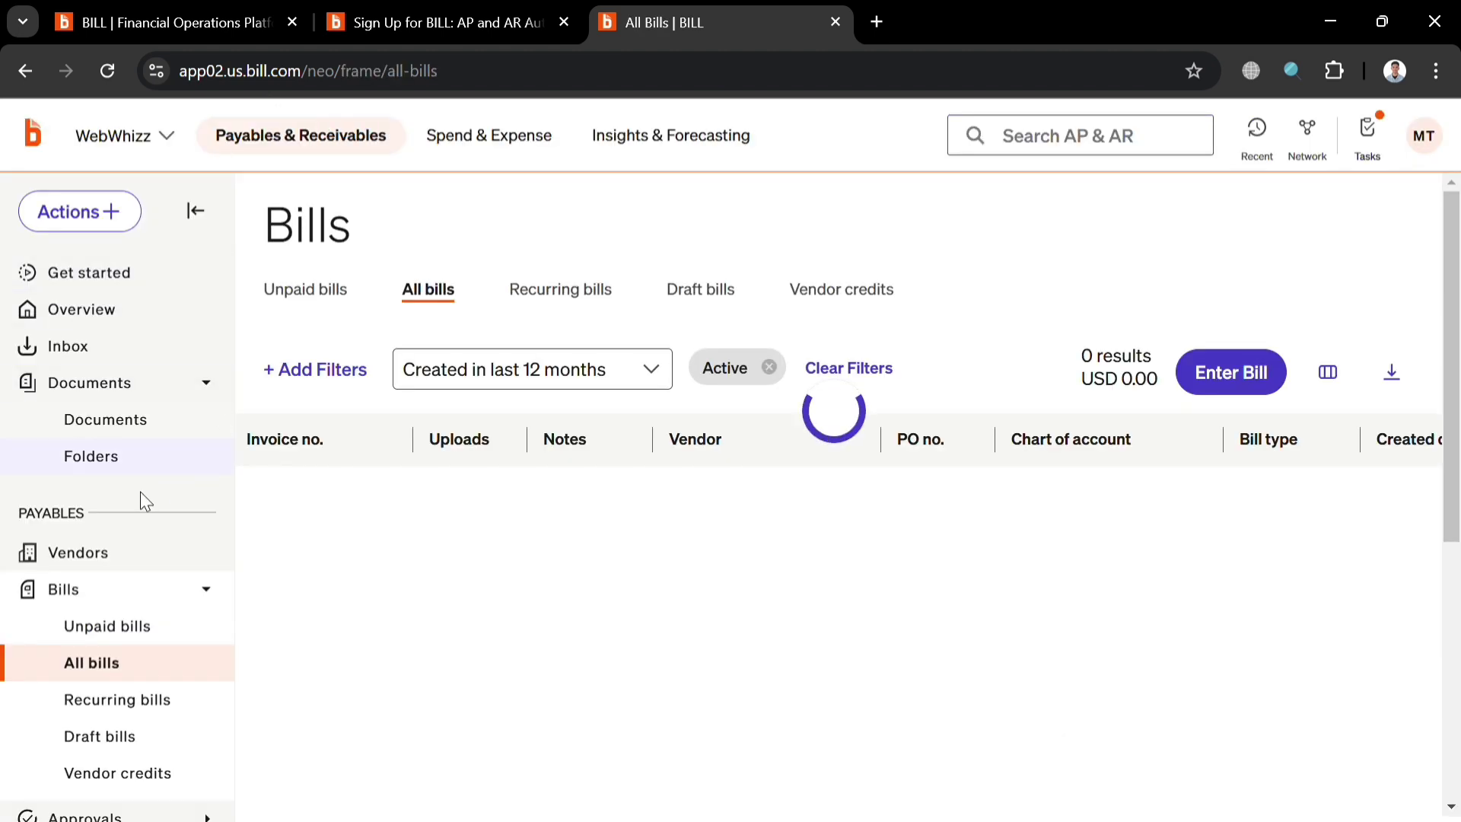
scroll(113, 511, down, 5)
scroll(113, 511, down, 4)
scroll(122, 464, up, 6)
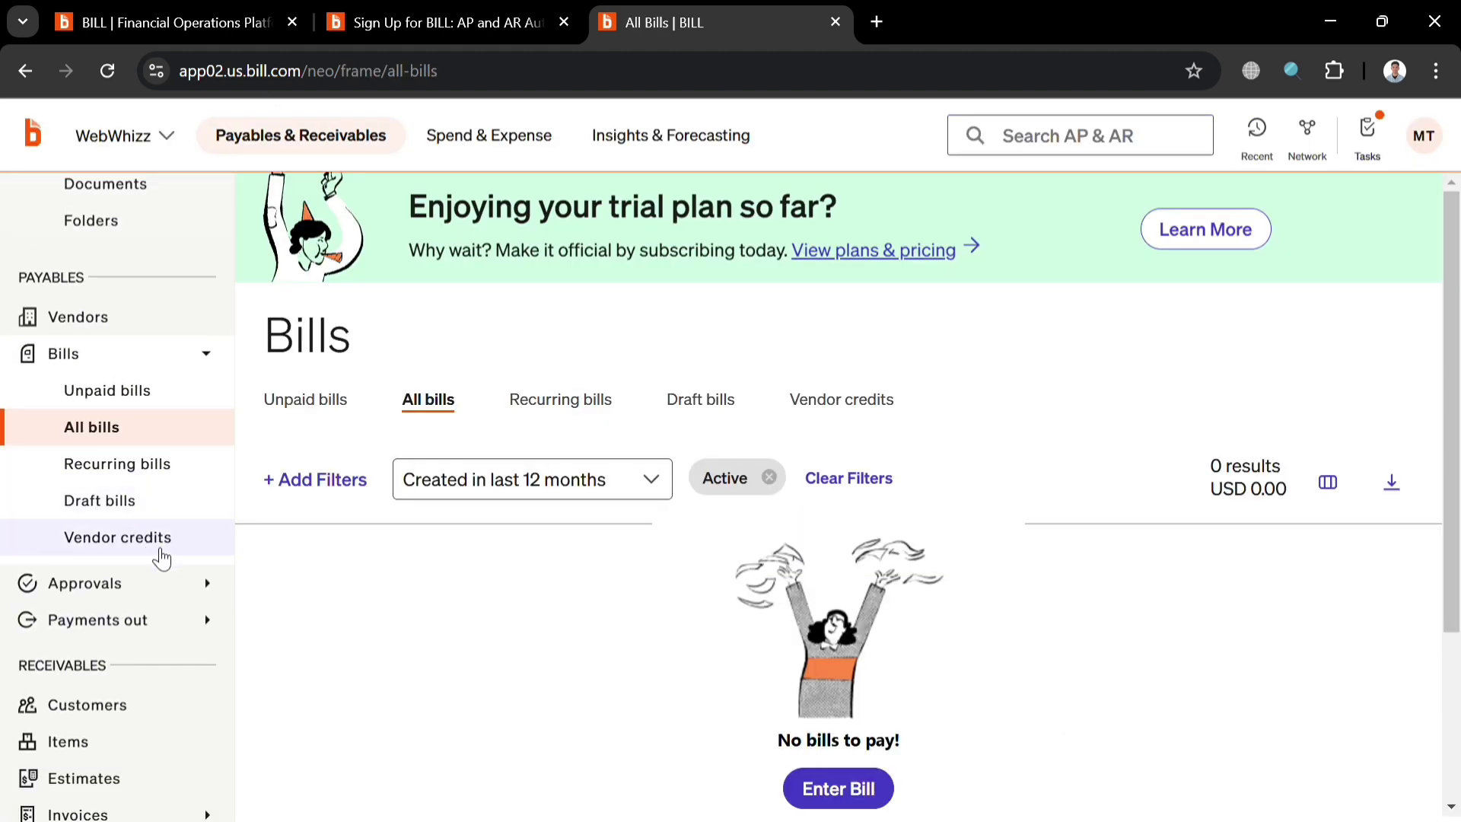
scroll(157, 631, down, 2)
Expand the Approvals and Payments out sub-pages in the sidebar.
click(165, 470)
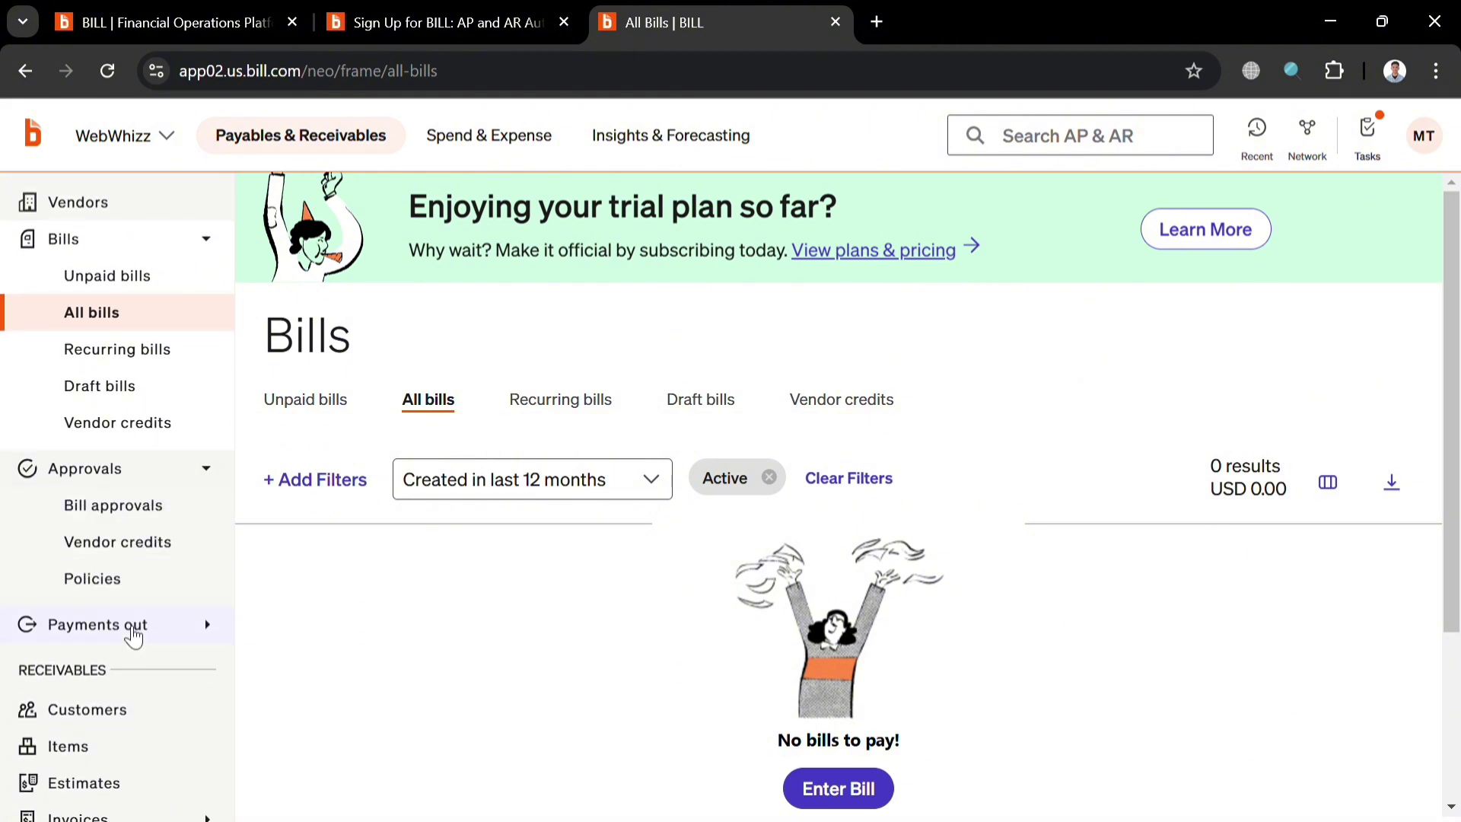
click(131, 630)
scroll(107, 678, down, 3)
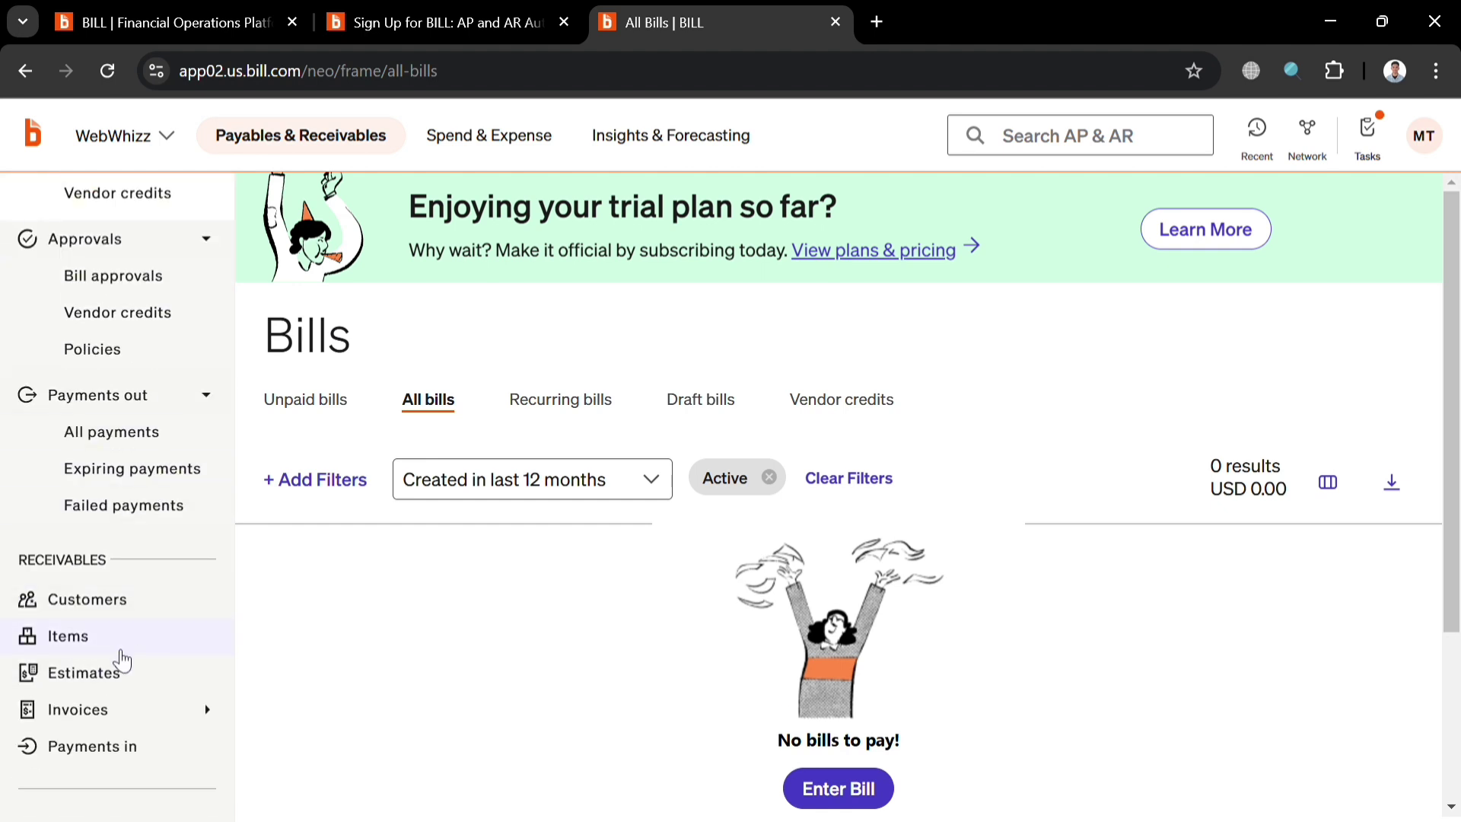
Glance at the Items and Estimates pages and expand the Invoices sub-pages.
click(91, 636)
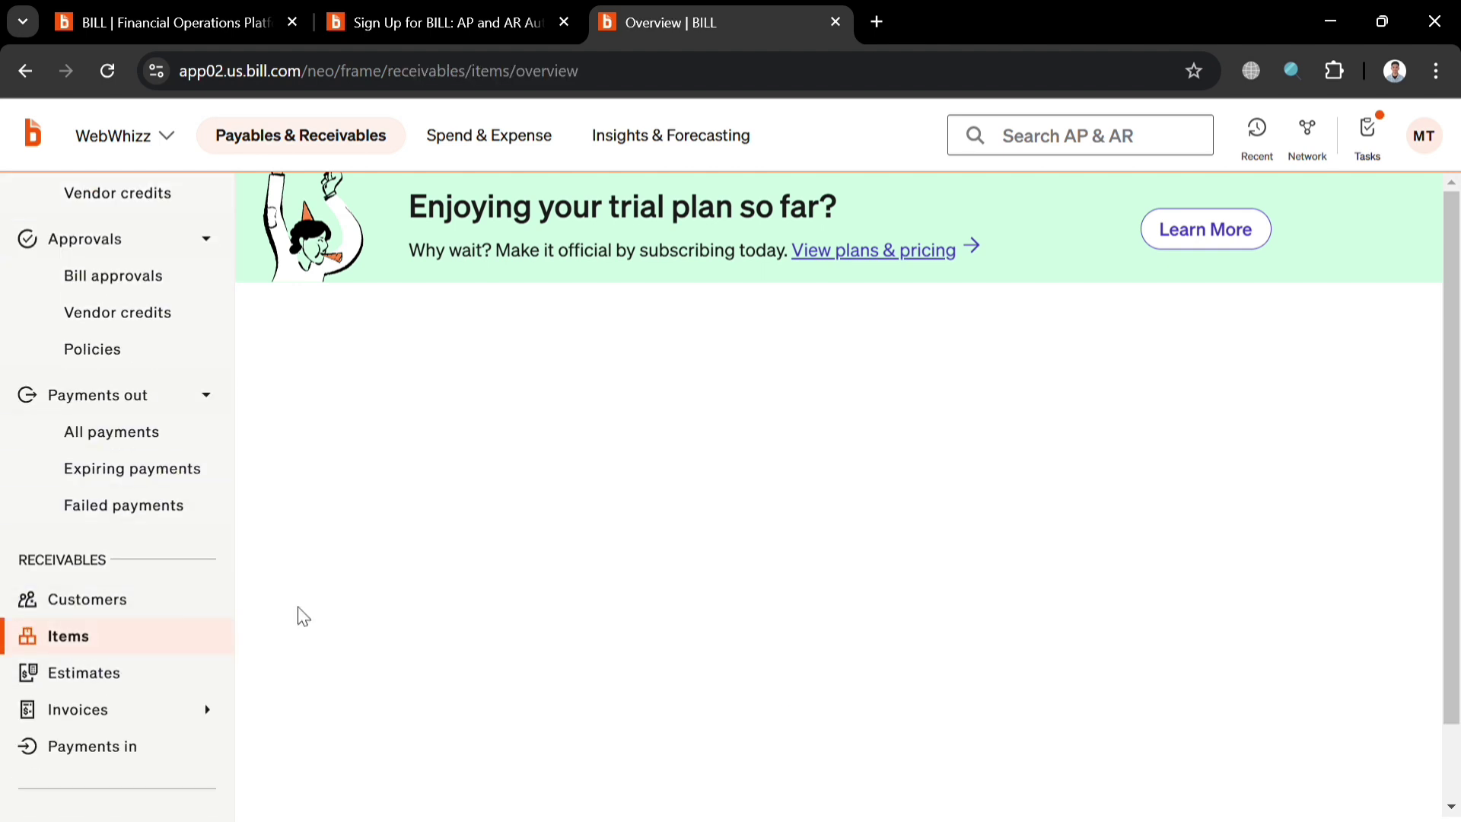
scroll(382, 700, down, 2)
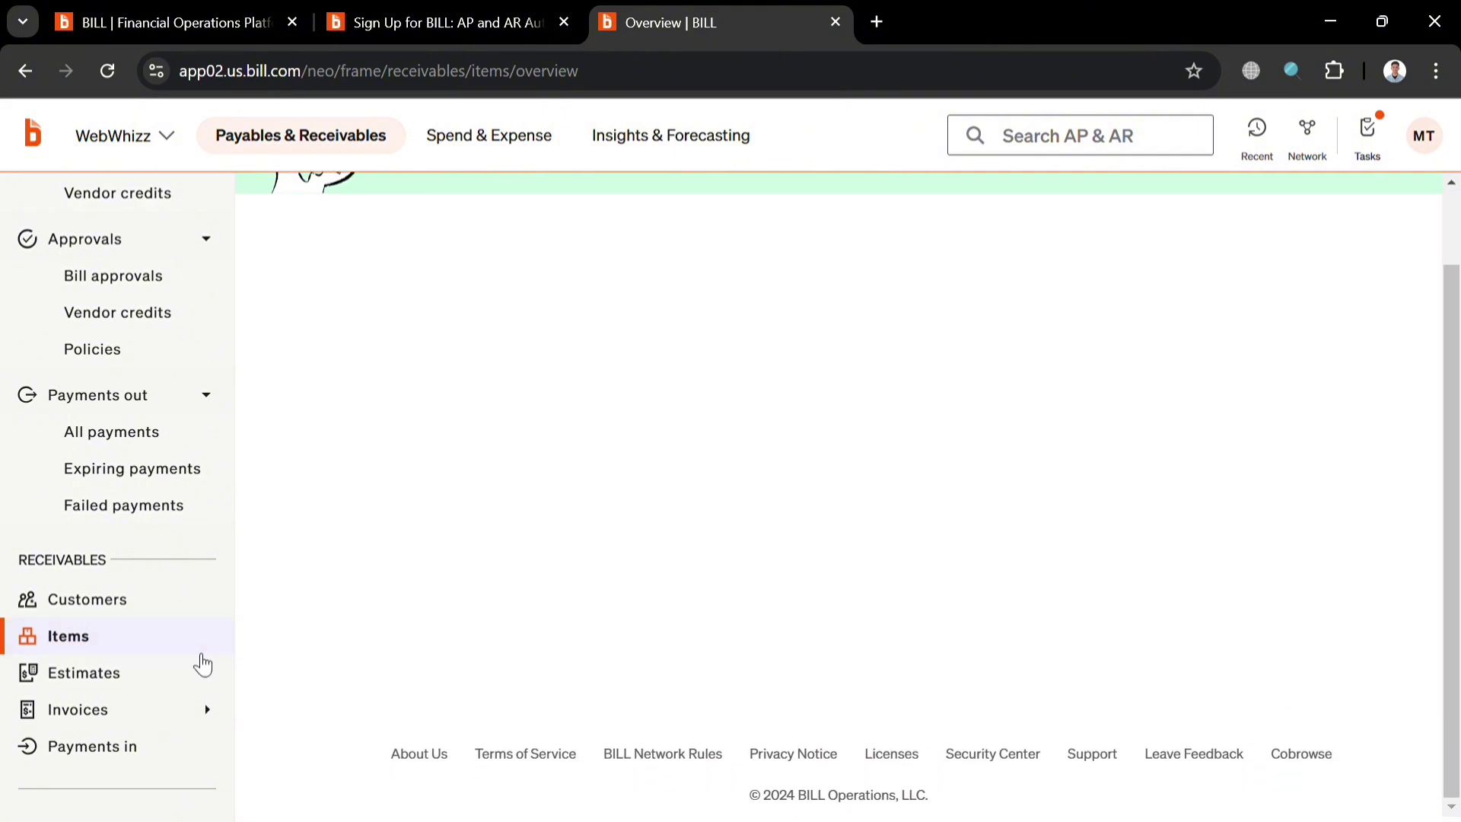
scroll(203, 662, down, 2)
scroll(467, 505, up, 2)
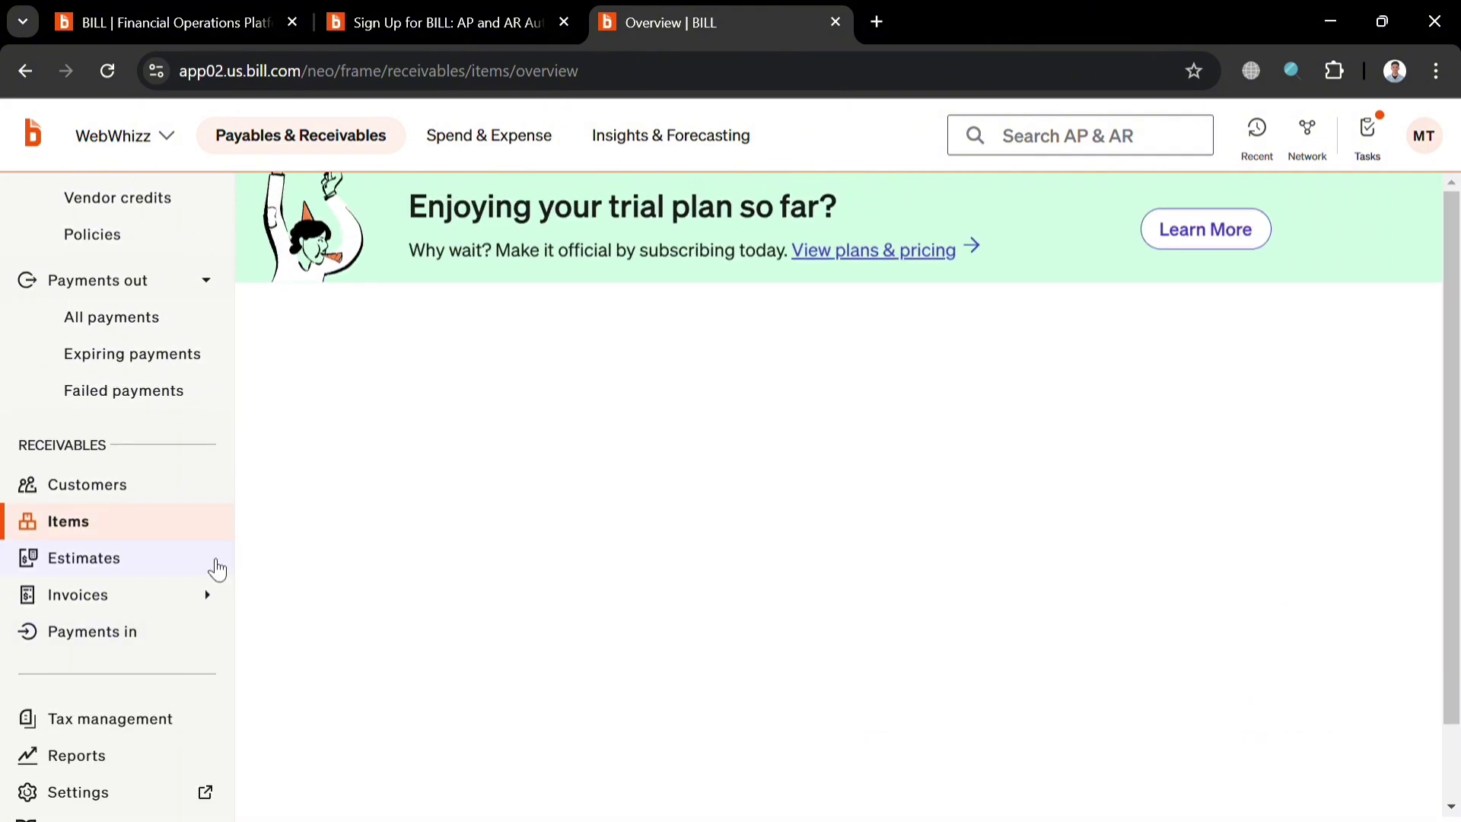
click(141, 581)
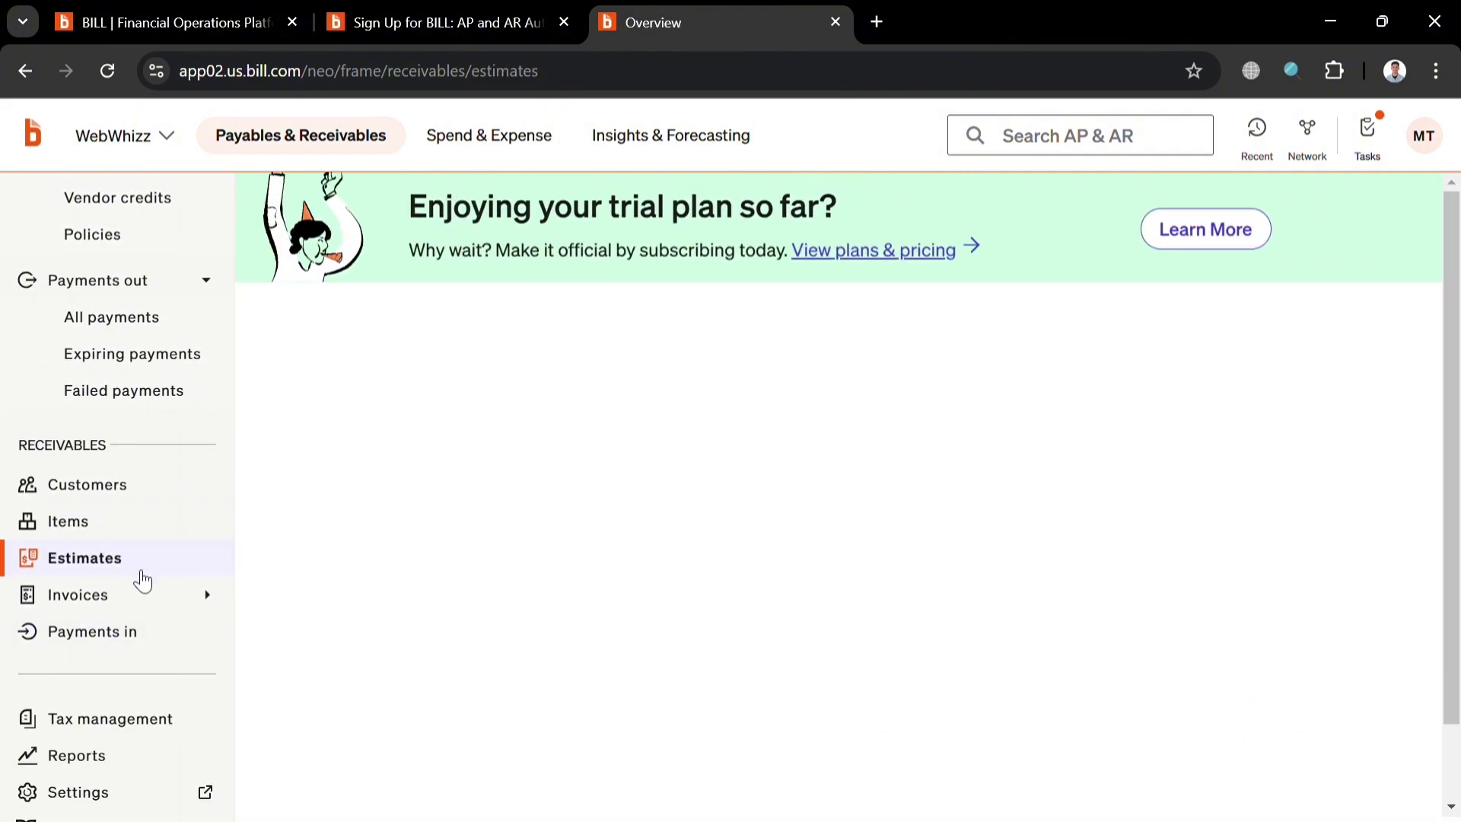
click(131, 599)
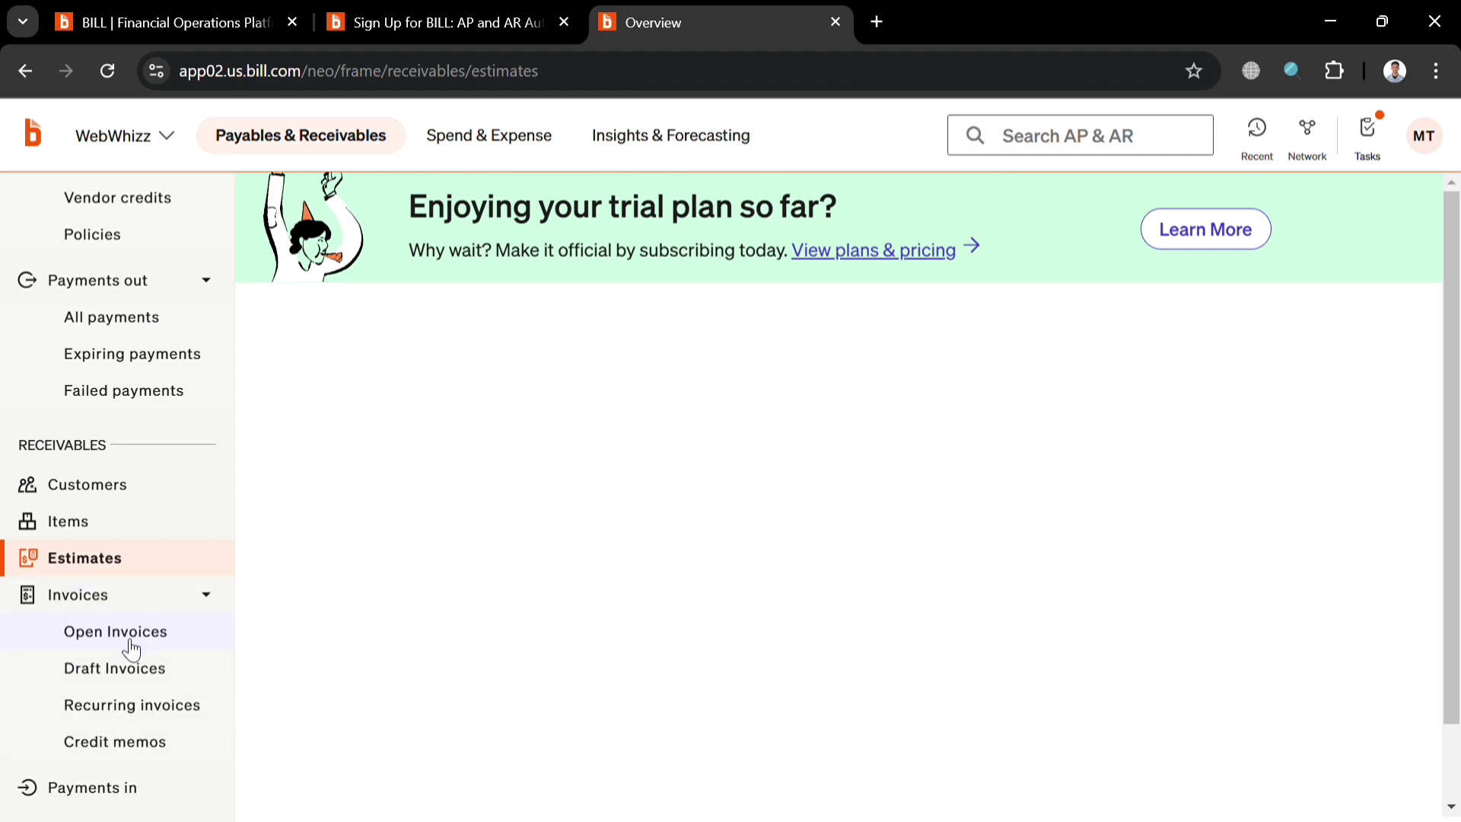
scroll(143, 669, up, 2)
scroll(143, 670, down, 6)
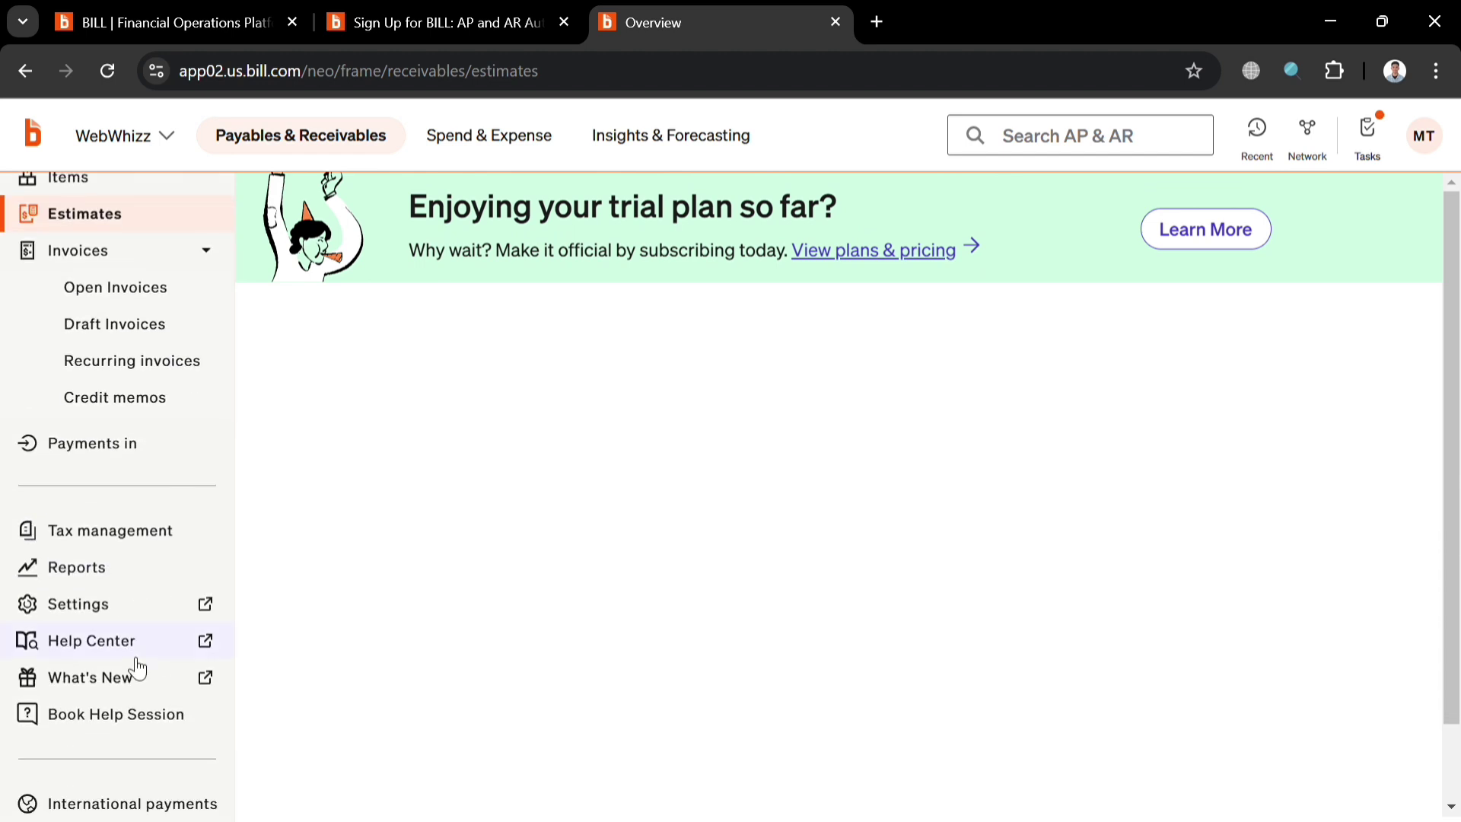
Open Tax management, which offers to create and share a W-9.
click(173, 546)
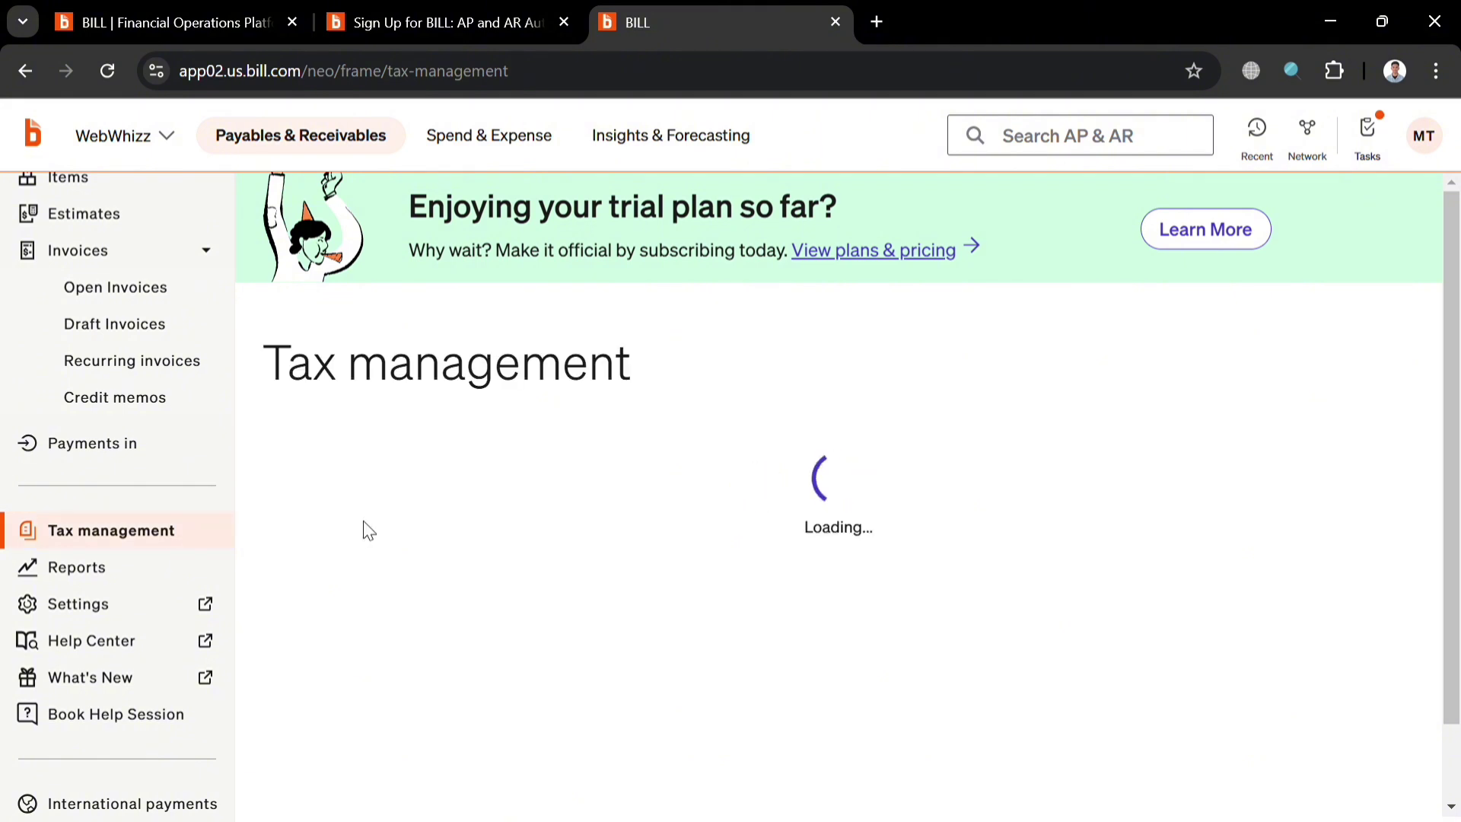
scroll(758, 602, down, 3)
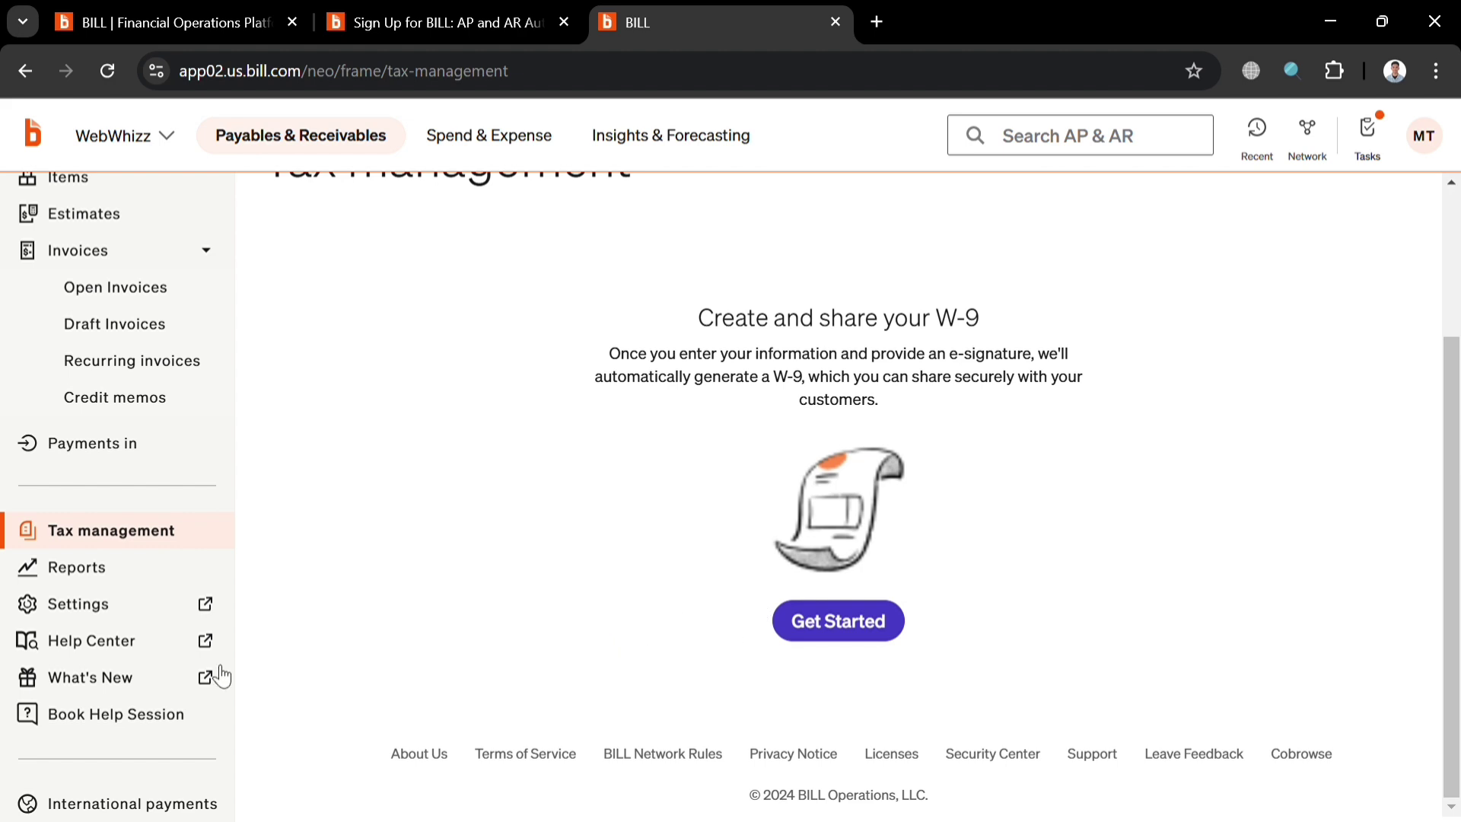
scroll(103, 639, down, 1)
Scan payables reports like Unpaid Bills and AP Aging Summary, then open Settings at Profile.
click(136, 529)
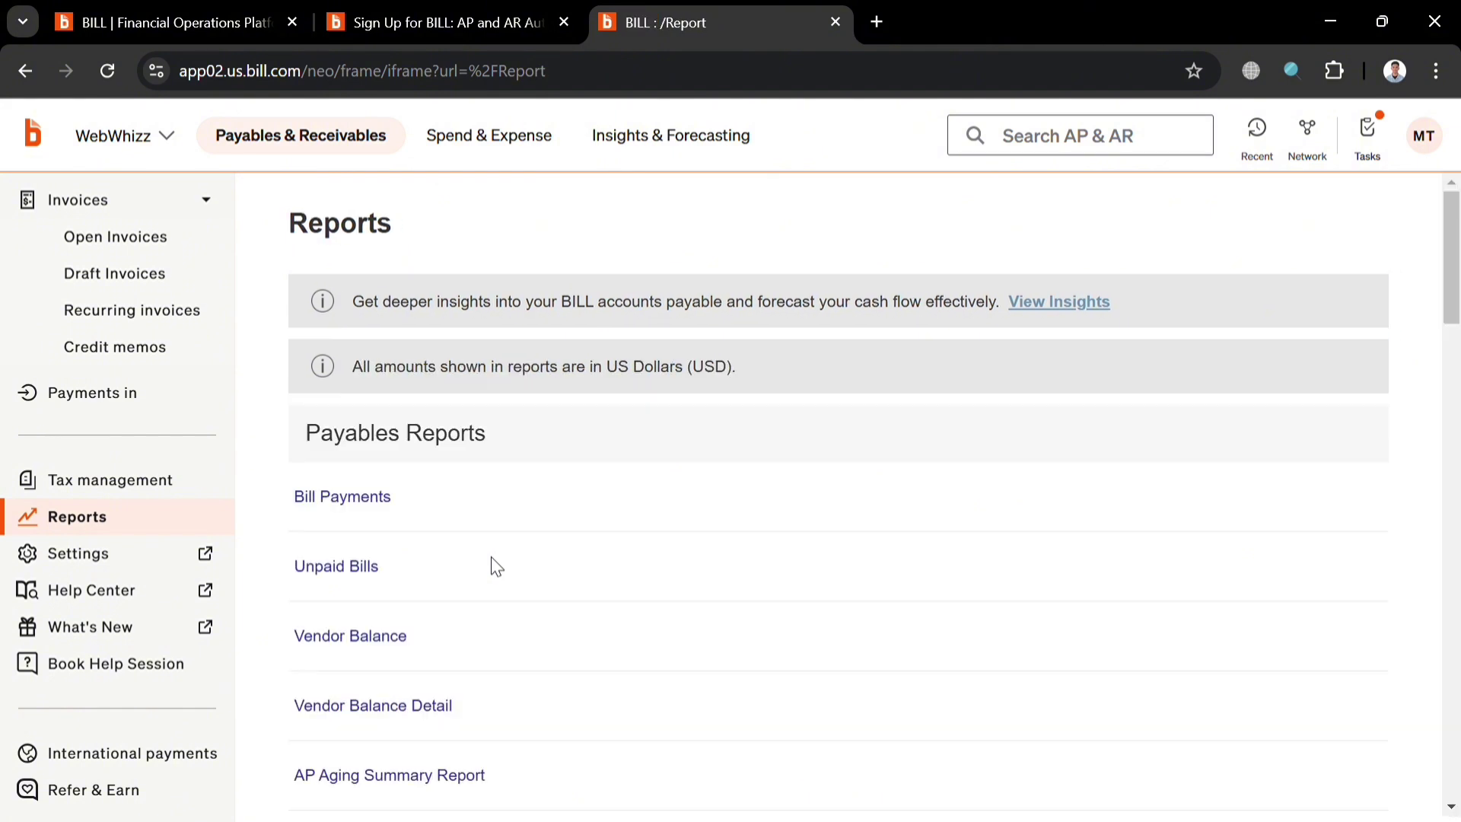
scroll(496, 567, down, 8)
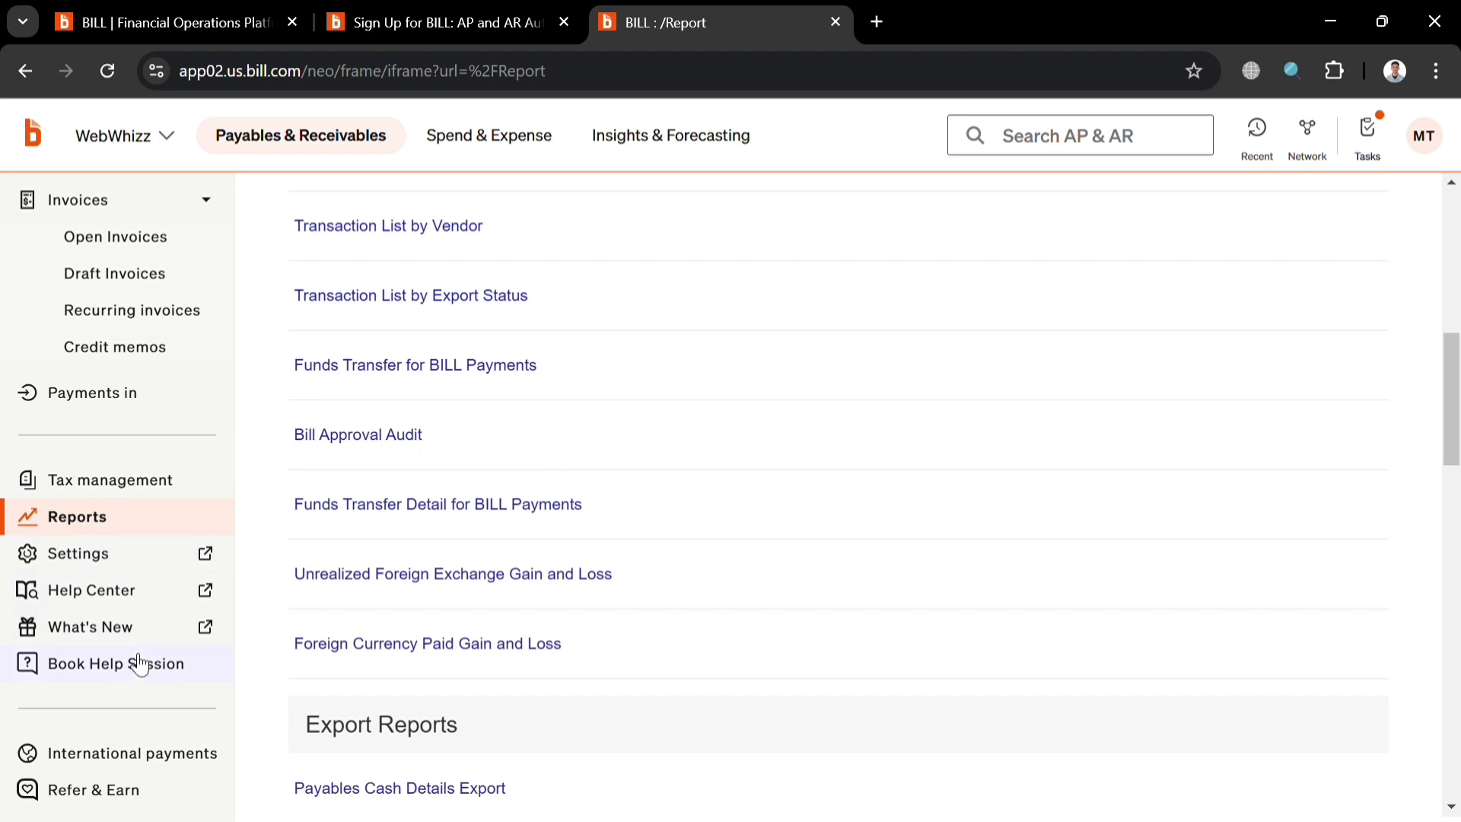
click(131, 561)
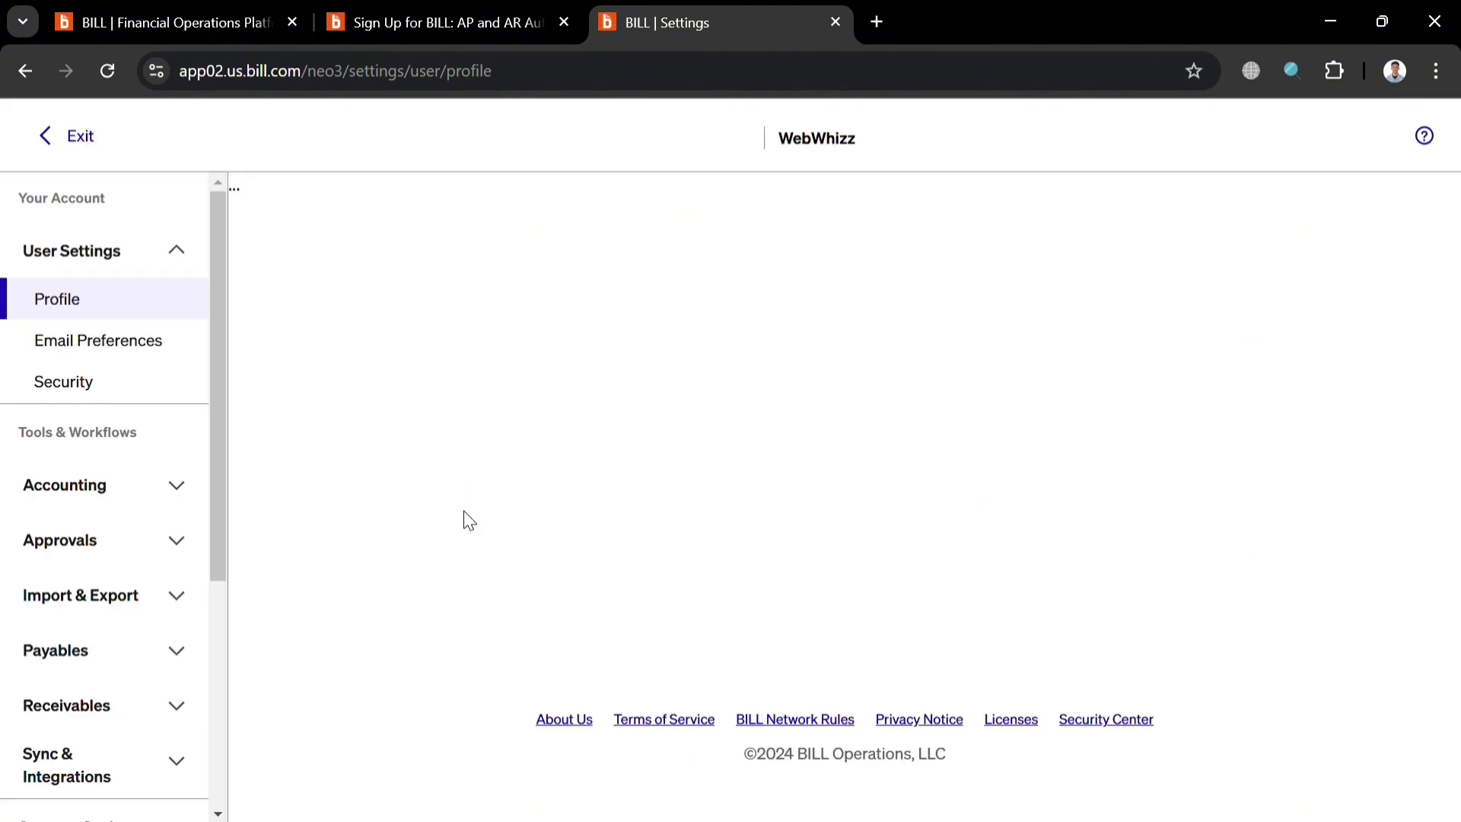
Expand the Accounting and Approvals sections in the settings sidebar.
scroll(539, 603, down, 5)
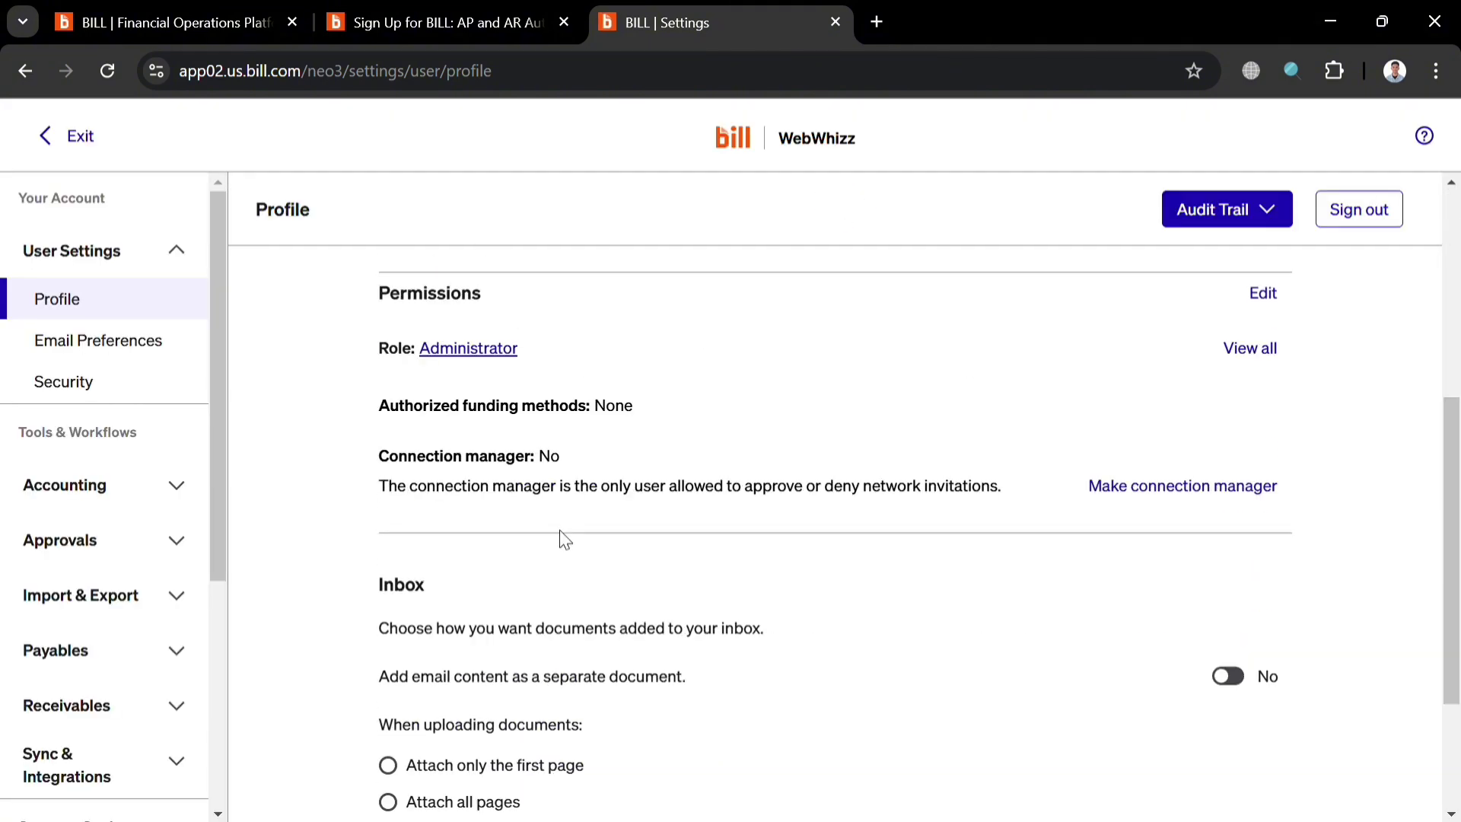
scroll(712, 529, down, 3)
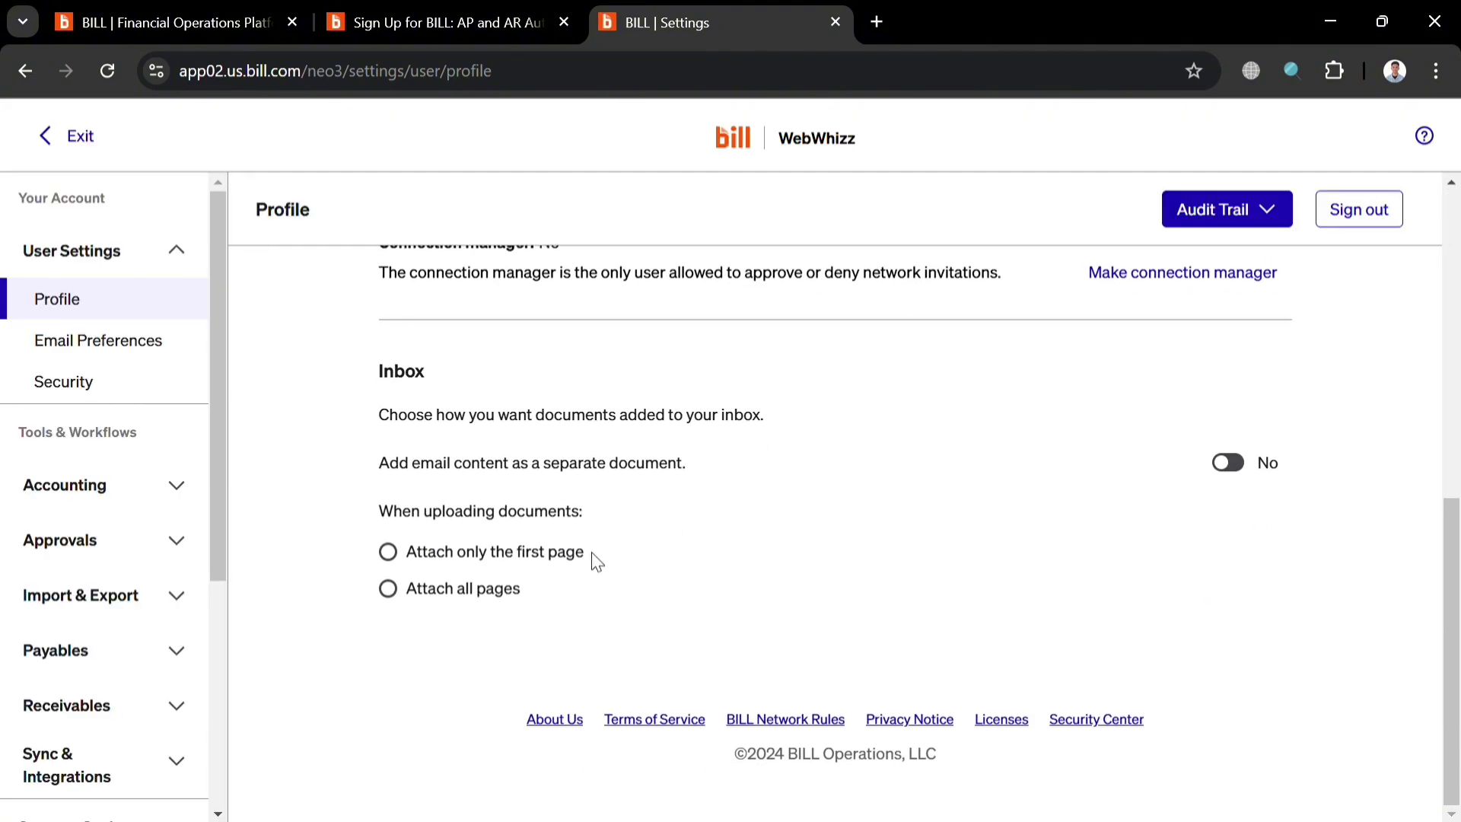
click(150, 493)
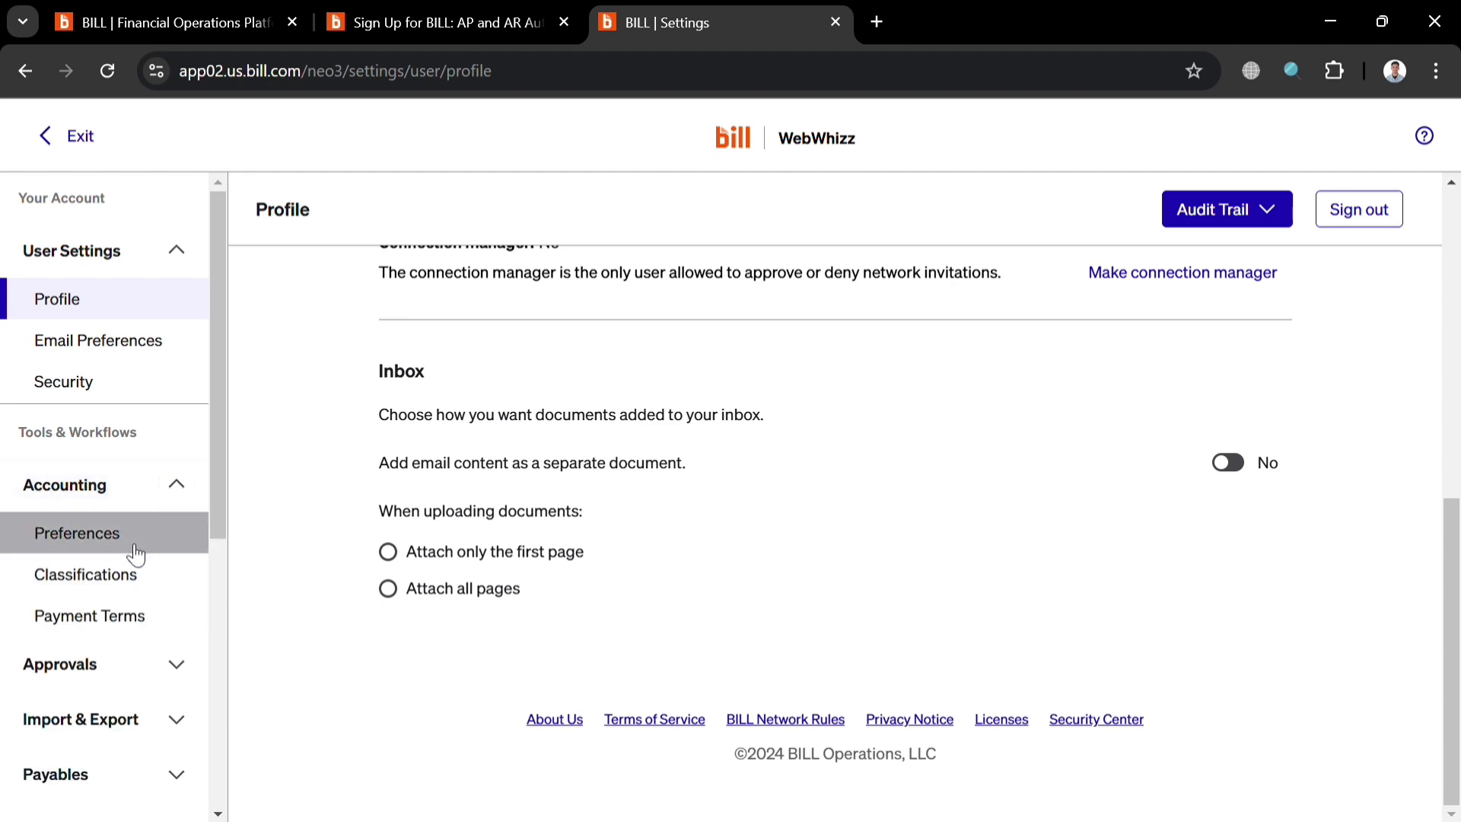
click(186, 663)
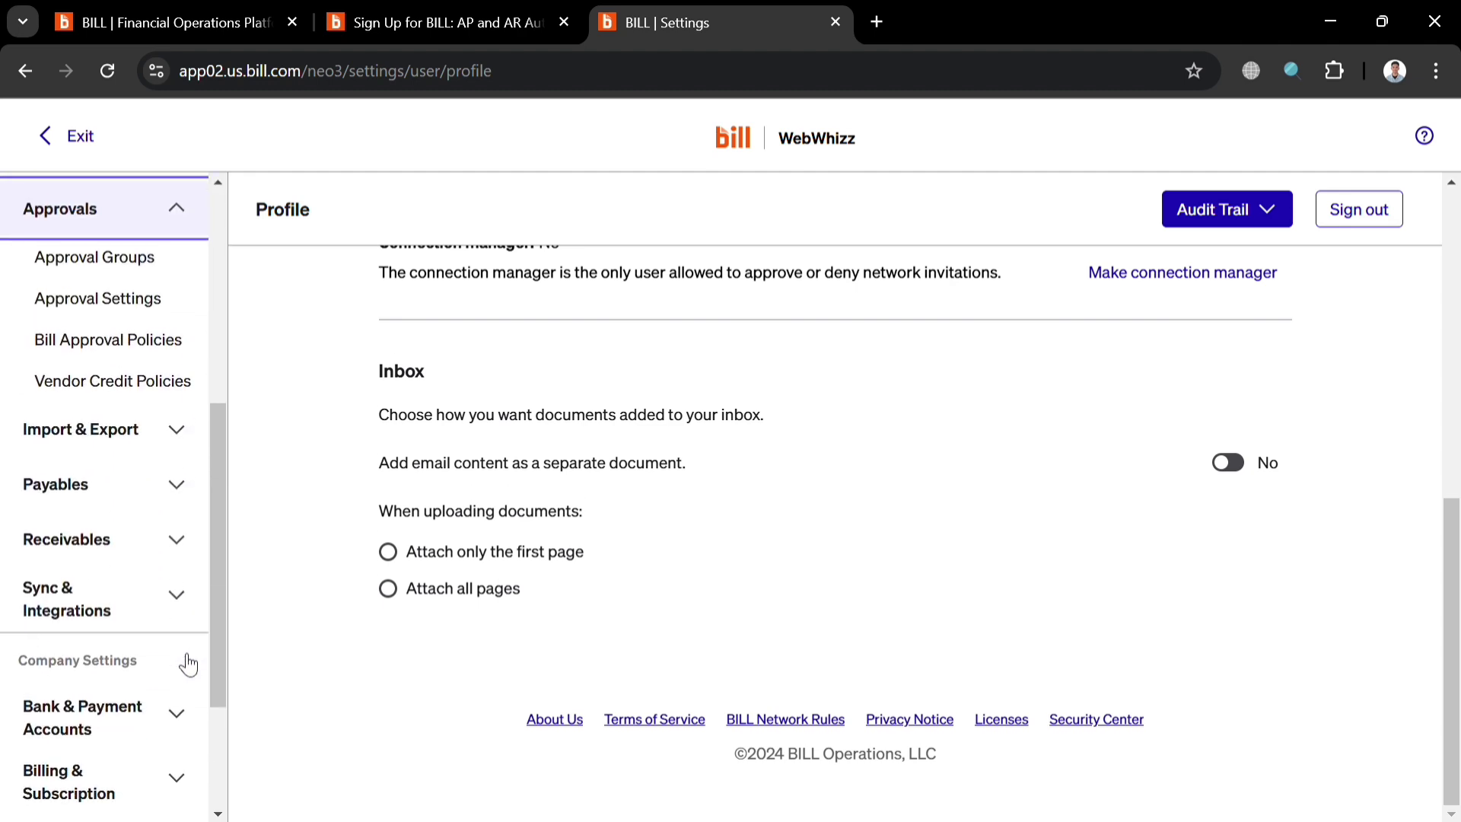
Exit settings and return to the Get started checklist.
scroll(187, 661, down, 3)
scroll(183, 653, up, 8)
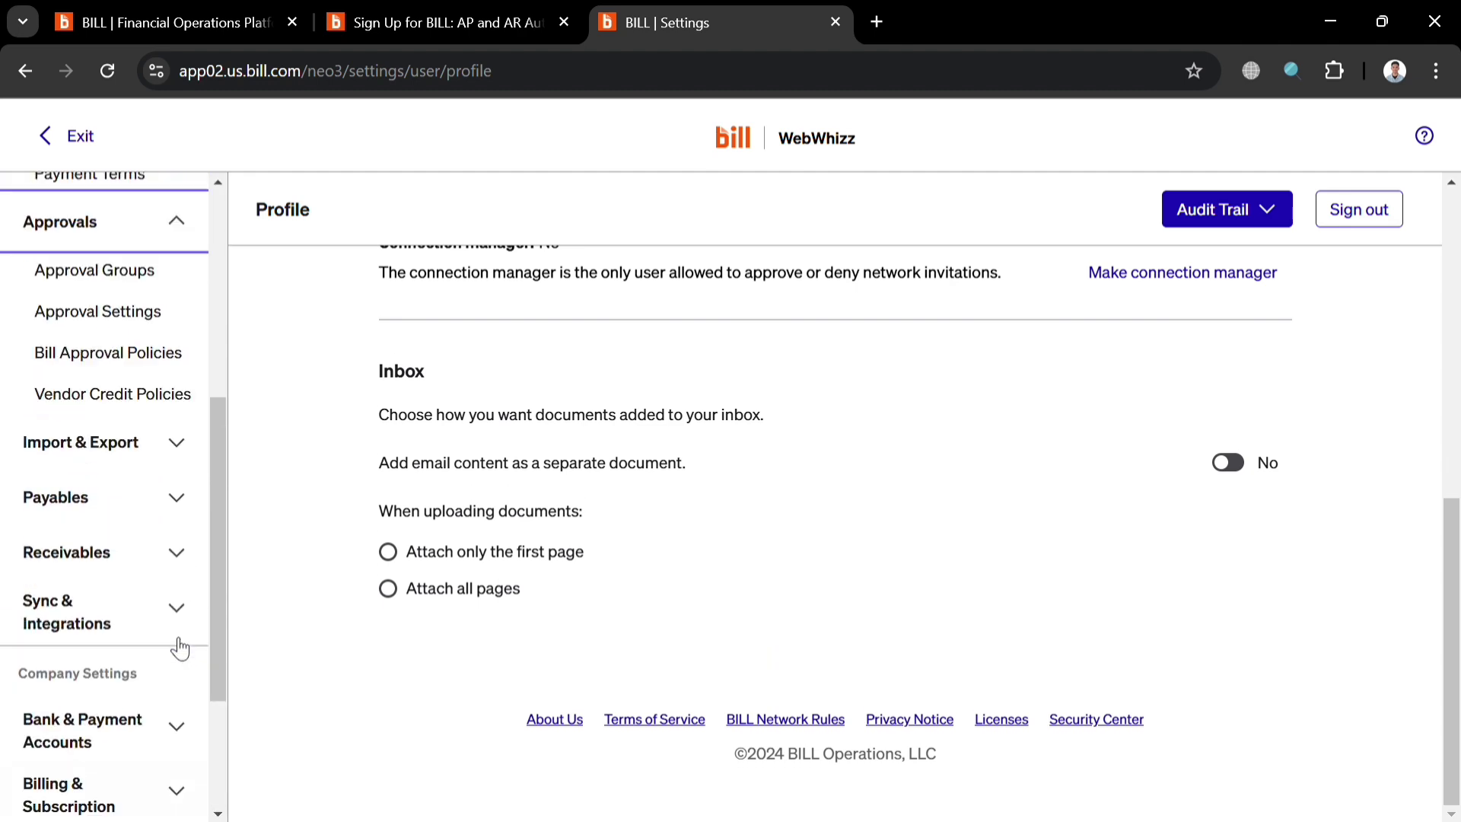
click(81, 137)
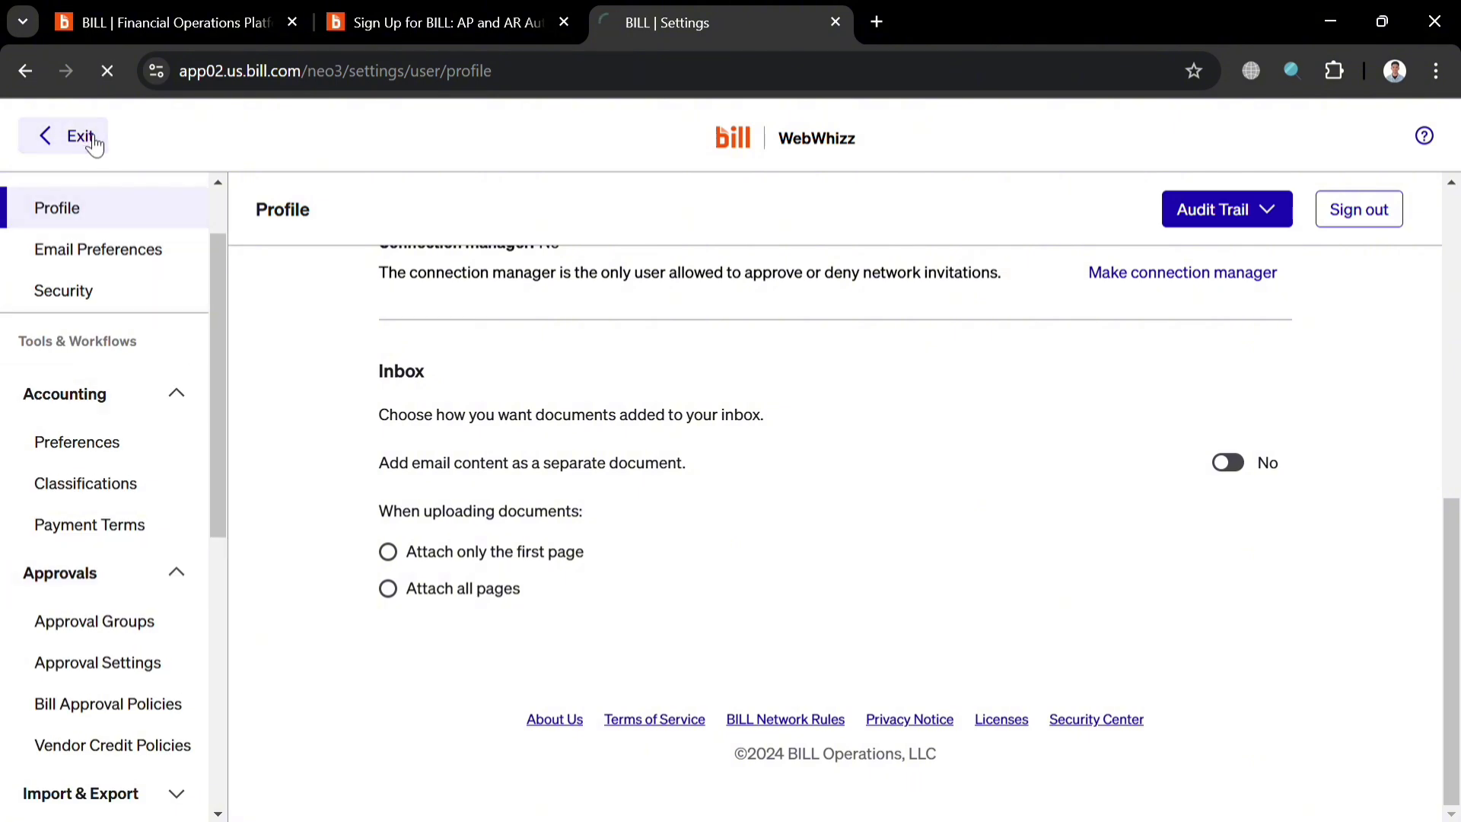